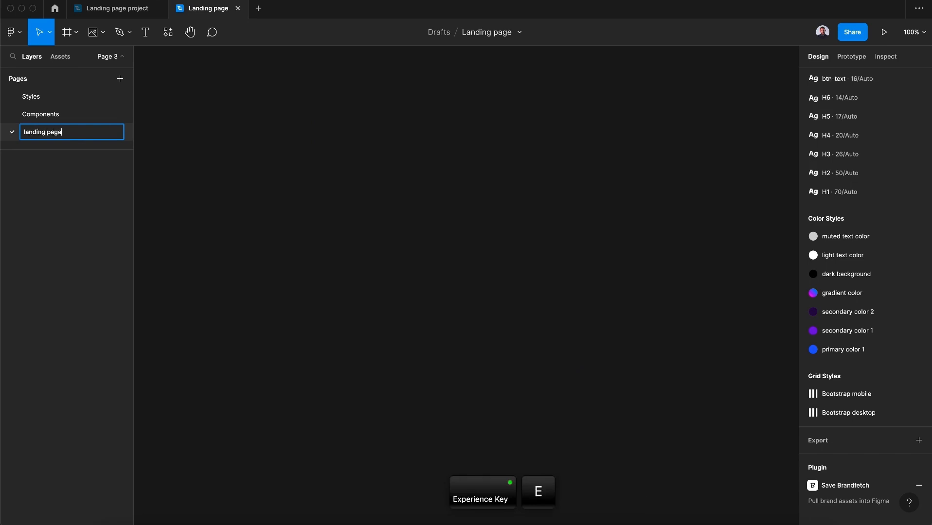
Rename the page as landing page and add an iPhone 14 frame to the canvas
key("Return")
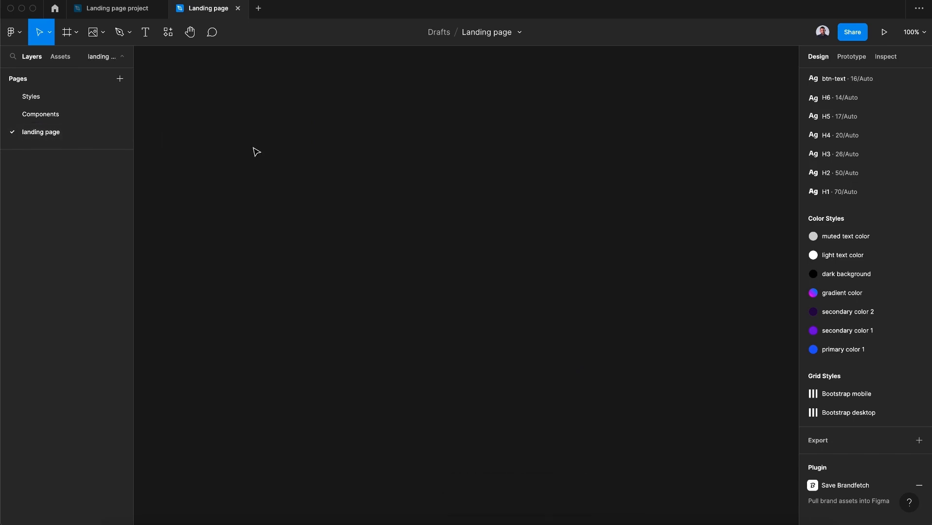
left_click(68, 40)
left_click(817, 96)
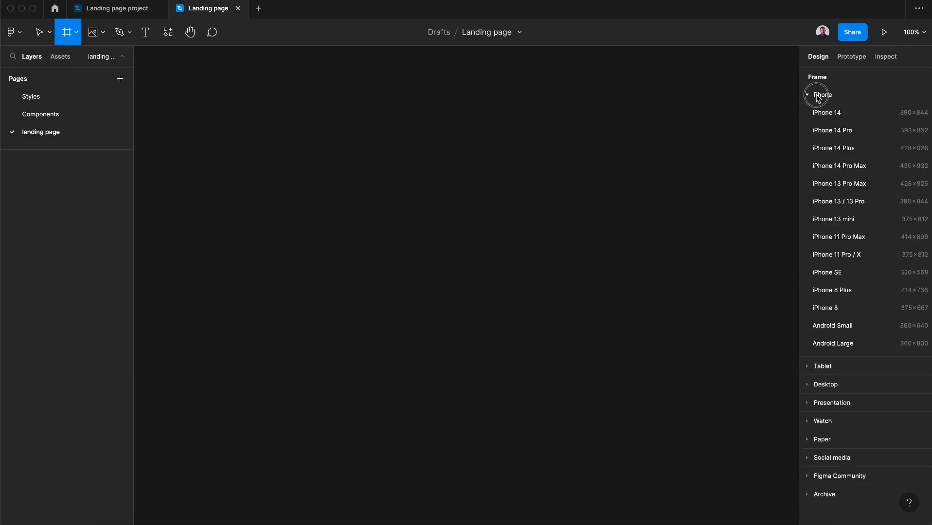
left_click(827, 113)
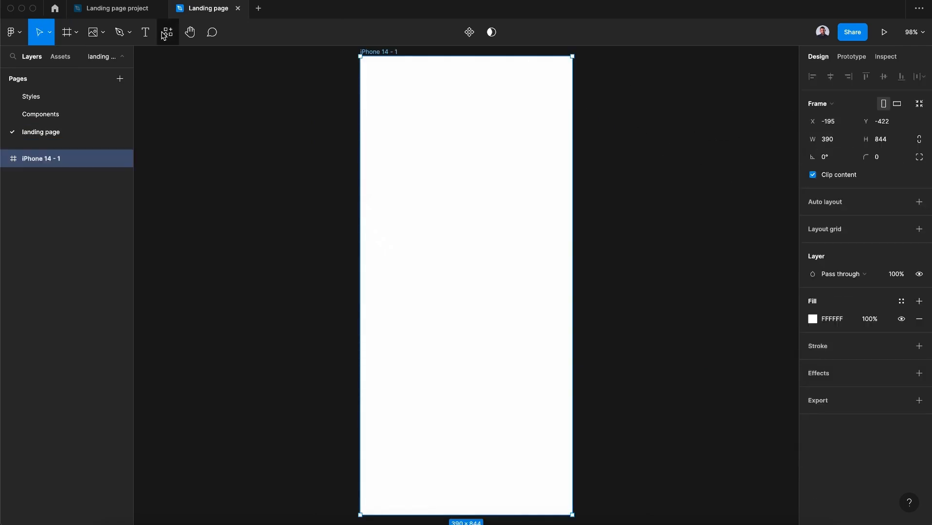
Add a Desktop frame of 1440×1024 next to the iPhone frame
left_click(67, 32)
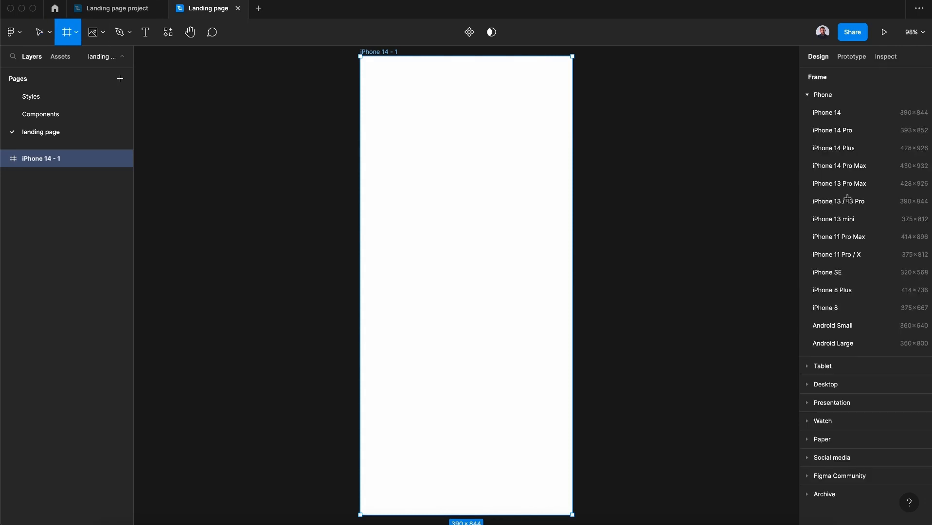
left_click(856, 385)
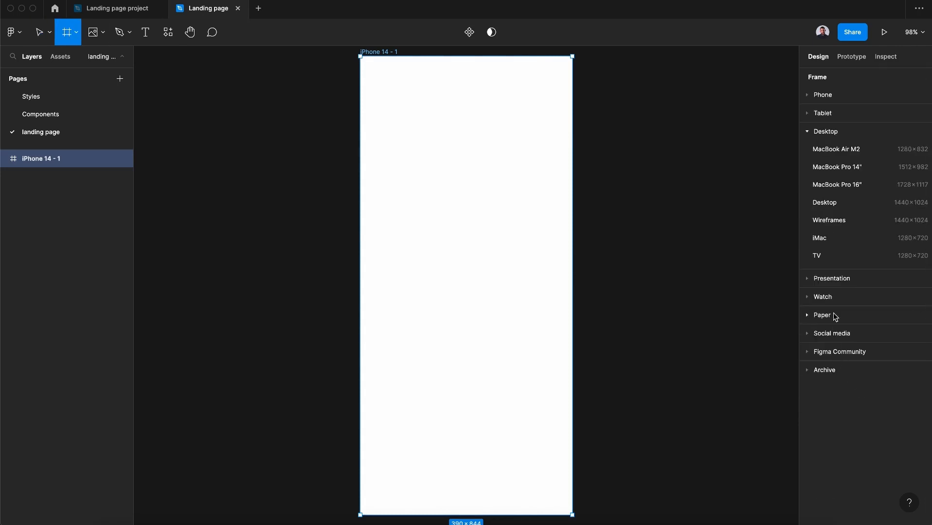
left_click(840, 202)
Fill both frames with the dark background color style
left_click_drag(271, 159, 273, 133)
left_click(395, 136, "shift")
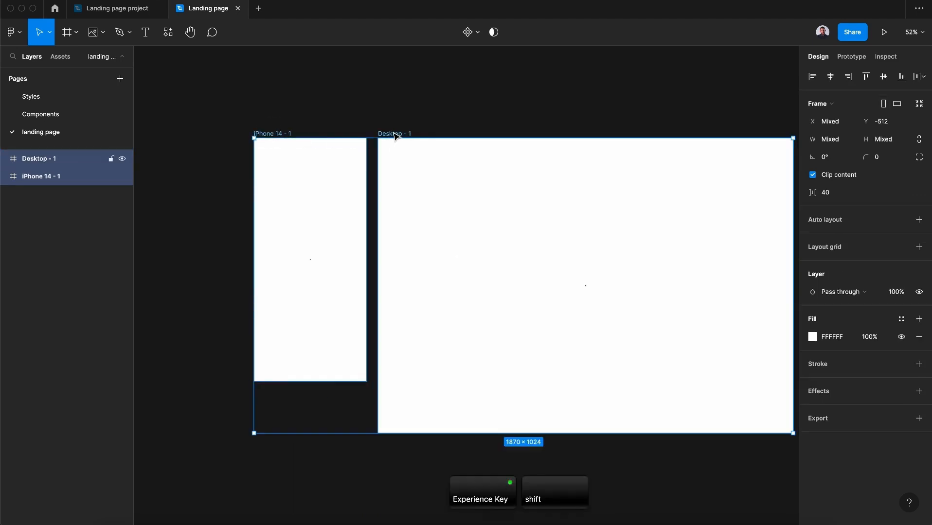
left_click(902, 319)
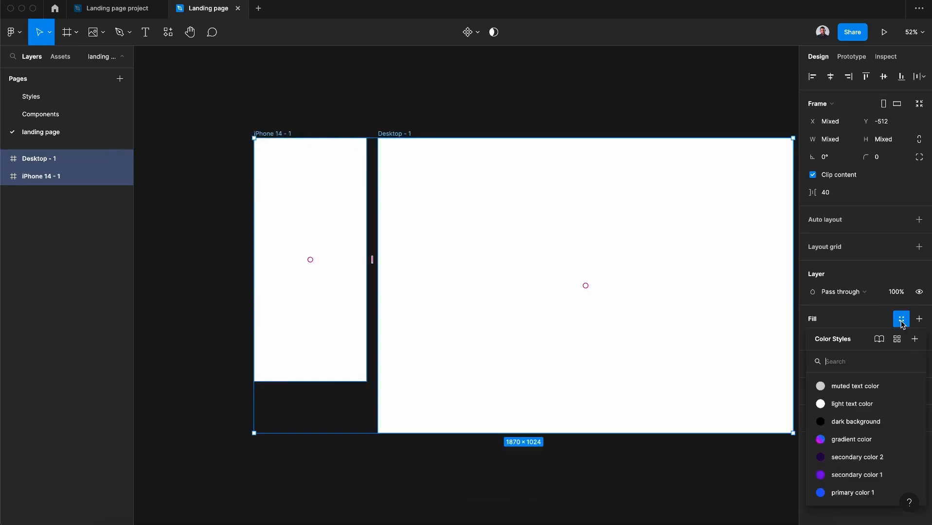
left_click(854, 422)
Apply the Bootstrap mobile grid style to the iPhone frame
left_click(474, 458)
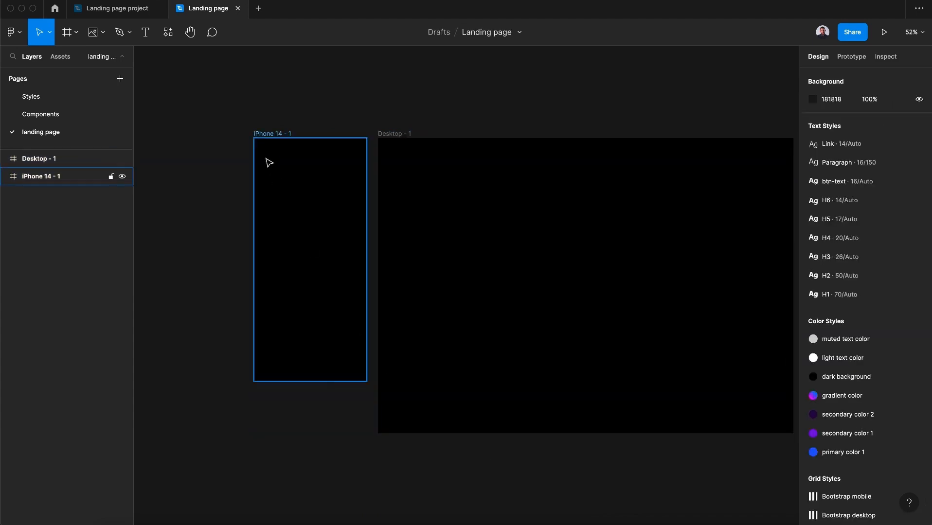
left_click(270, 140)
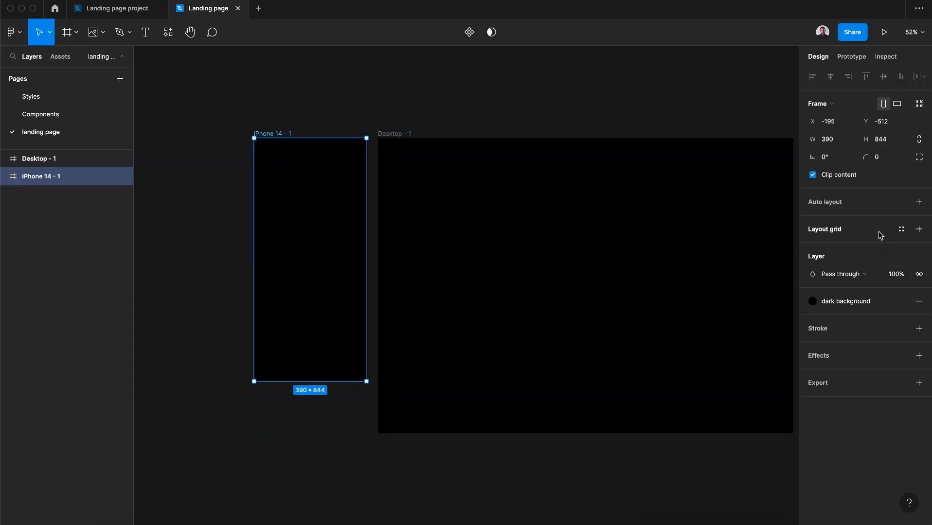
left_click(902, 231)
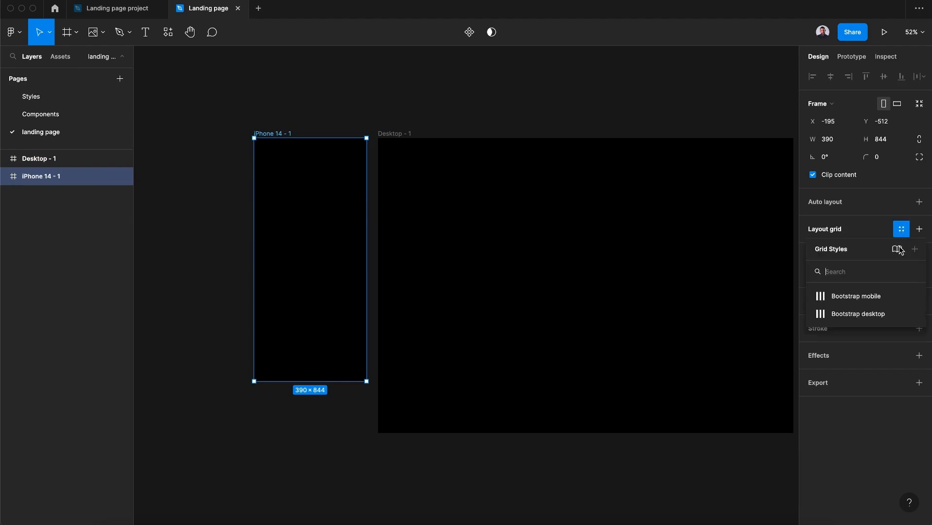
left_click(878, 297)
Apply the Bootstrap desktop grid style to the Desktop frame
left_click(402, 133)
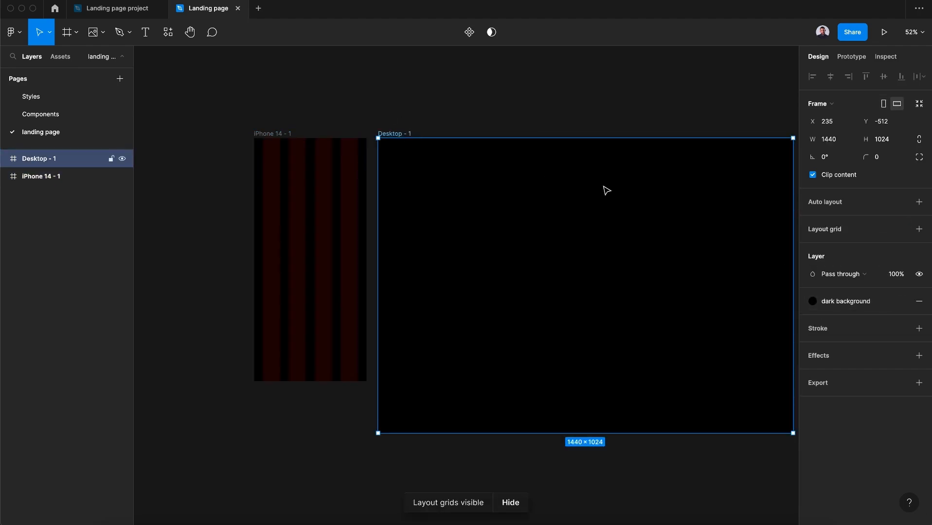
left_click(900, 230)
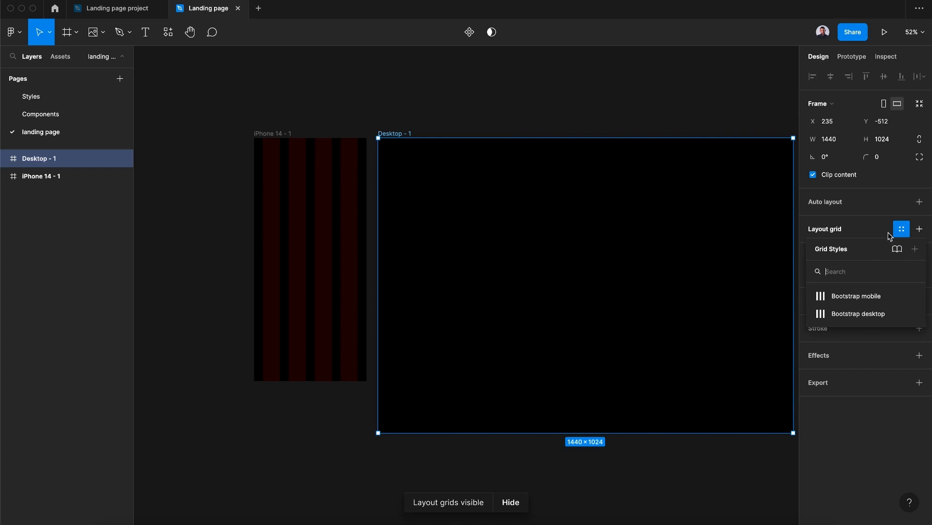
left_click(859, 314)
Place the Mobile navbar component at the top of the iPhone frame
left_click(257, 134)
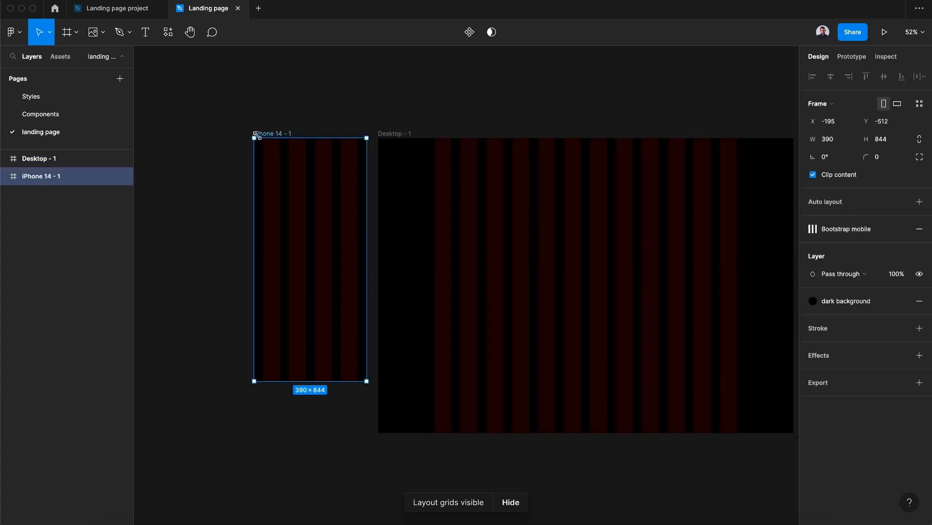
left_click(239, 149)
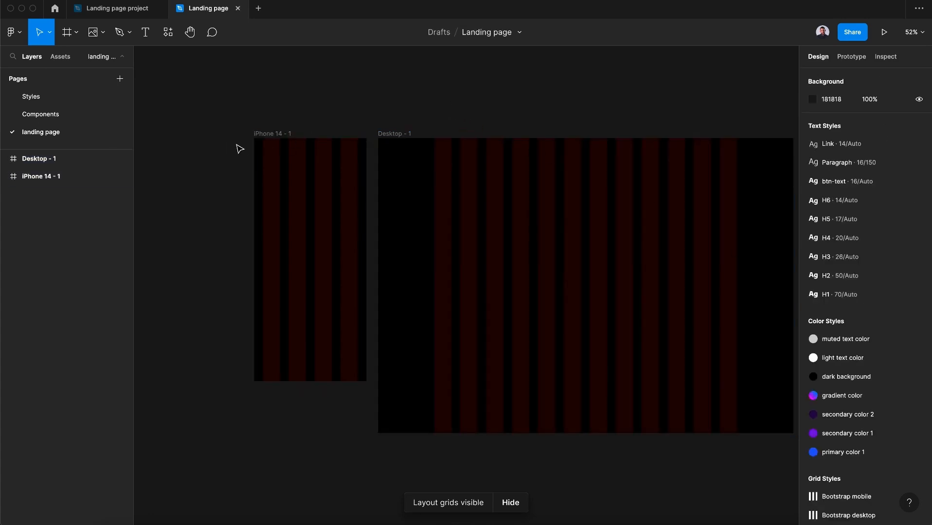
left_click(56, 59)
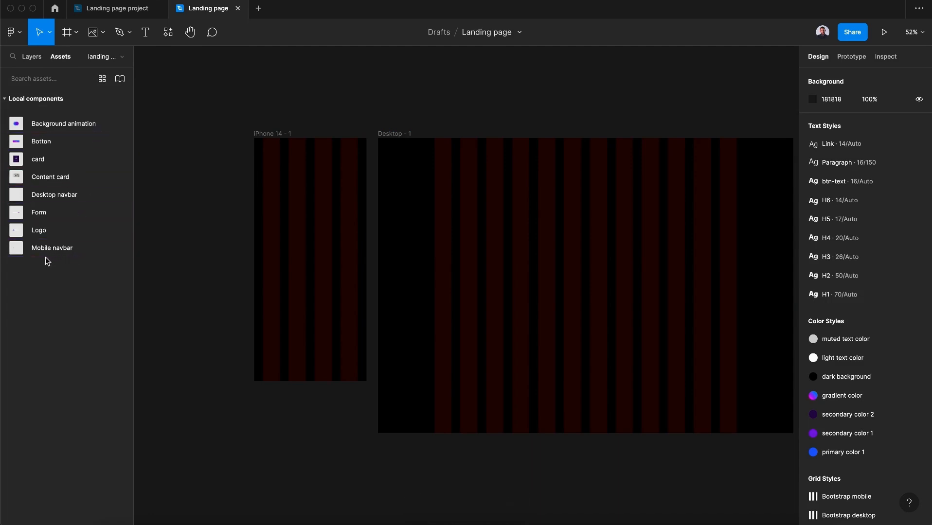
left_click_drag(40, 254, 304, 154)
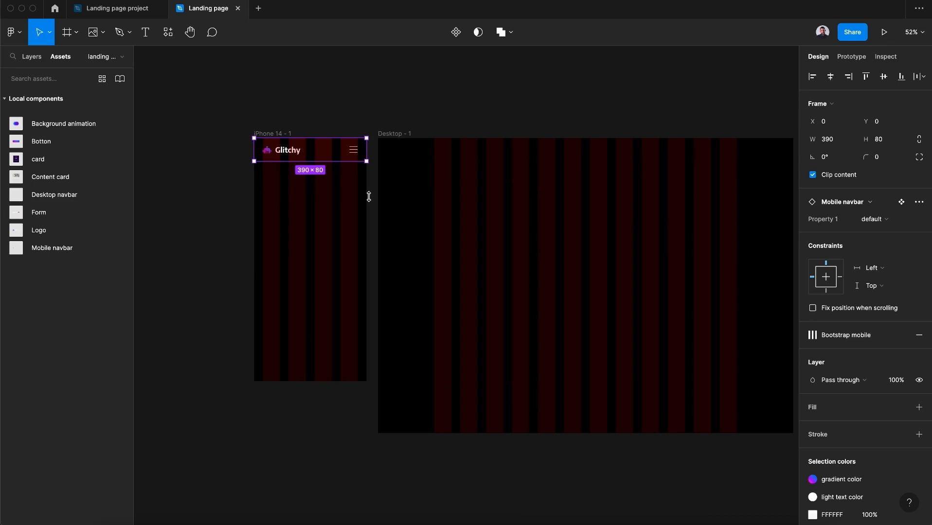
Set the mobile navbar's horizontal constraint to Left and right
left_click(877, 273)
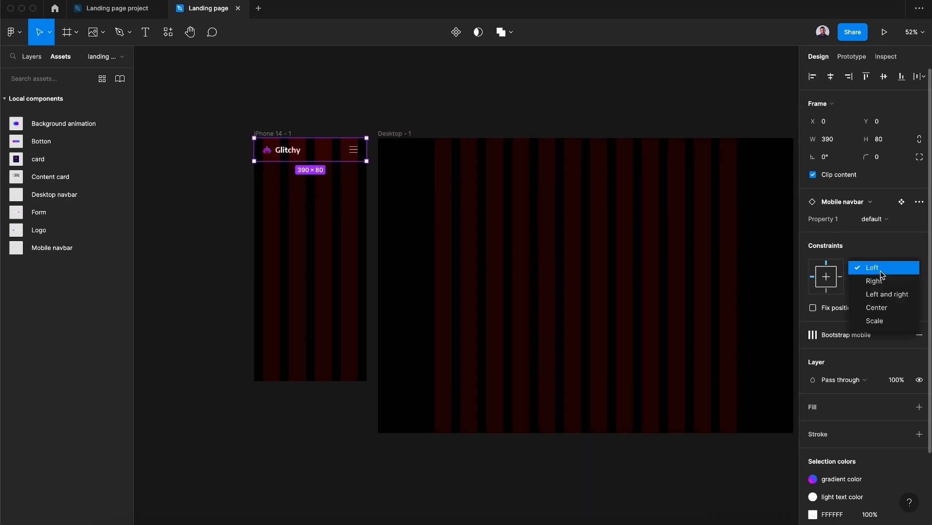
left_click(887, 296)
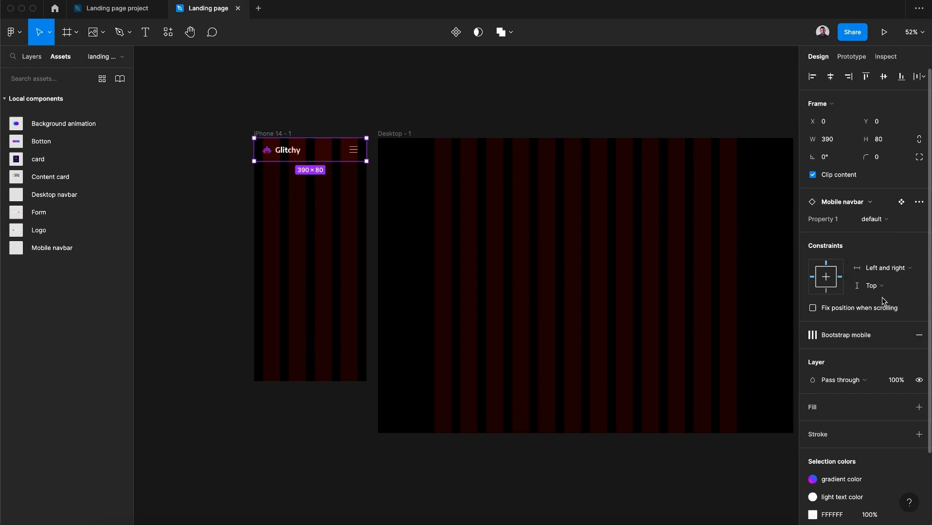
left_click(216, 400)
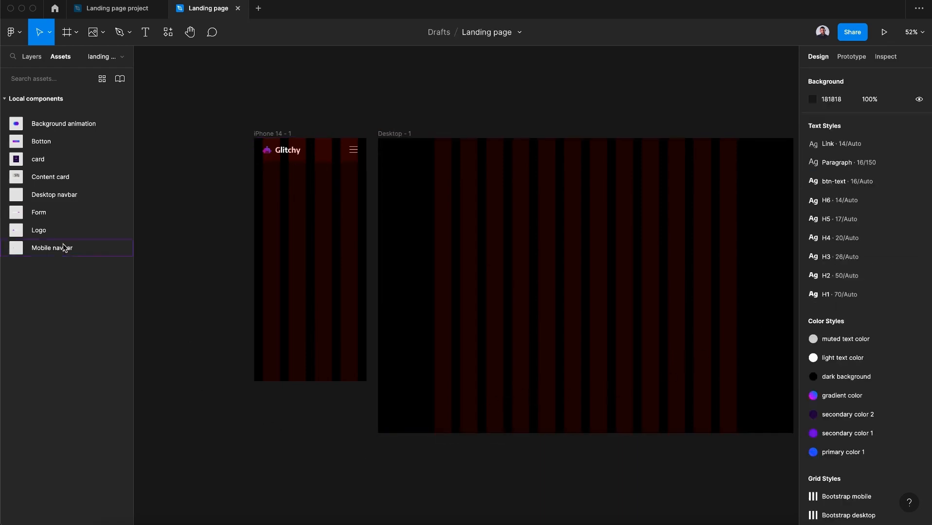
Place the Desktop navbar component at the top of the Desktop frame and set its horizontal constraint to Left and right
left_click_drag(48, 199, 552, 148)
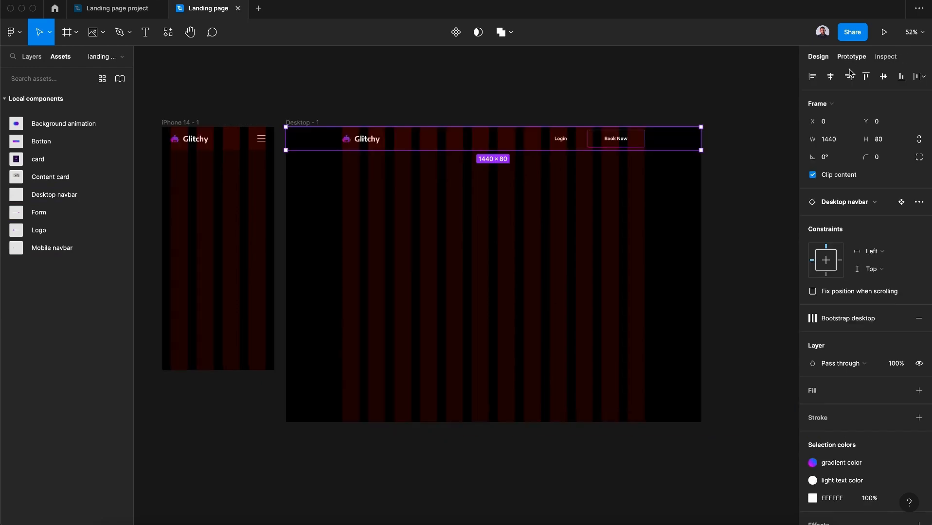
left_click(884, 251)
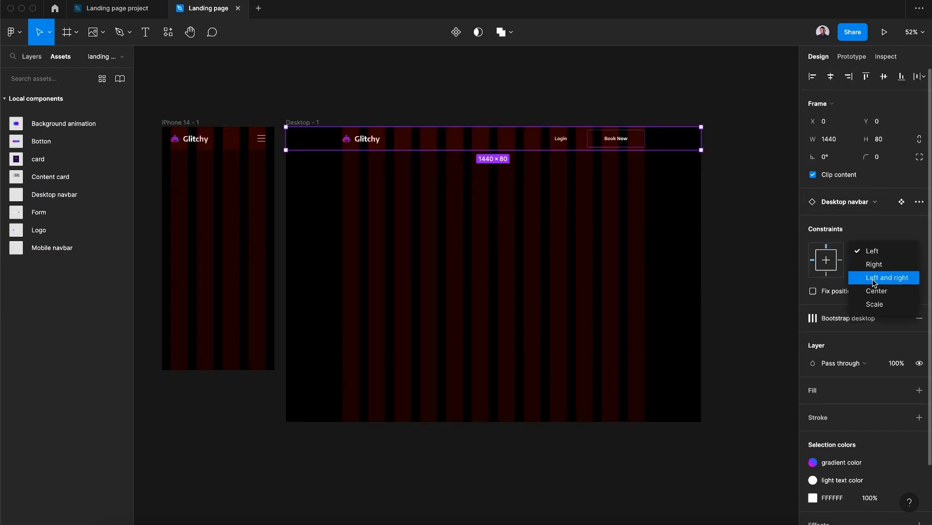
left_click(878, 279)
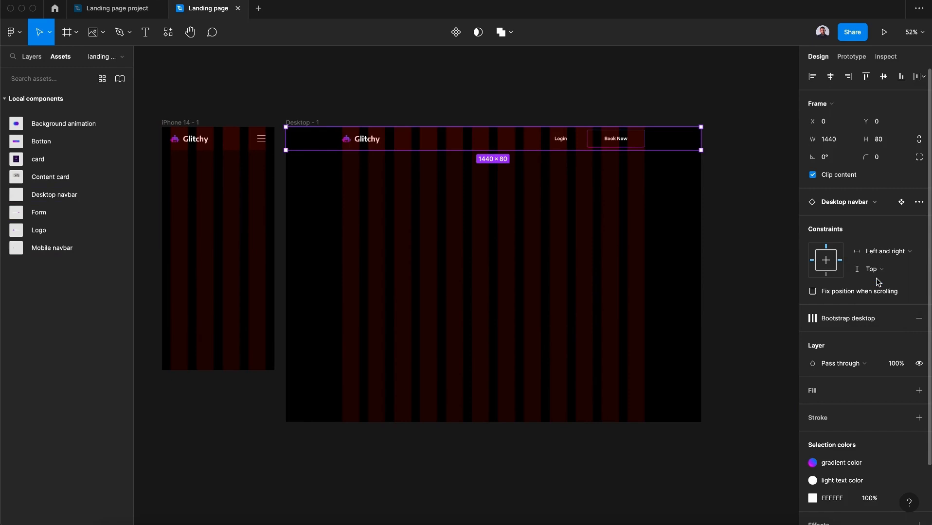
left_click(646, 102)
Add a two-line text 'Think better / with reflect' below the mobile navbar in the iPhone frame
scroll(645, 103, "left", 5)
scroll(403, 88, "left", 2)
scroll(402, 88, "down", 1)
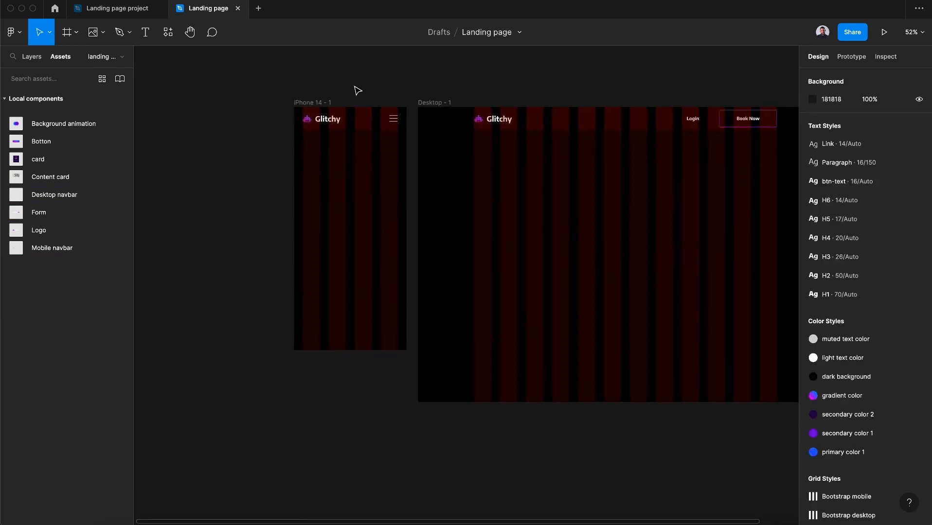
left_click(146, 39)
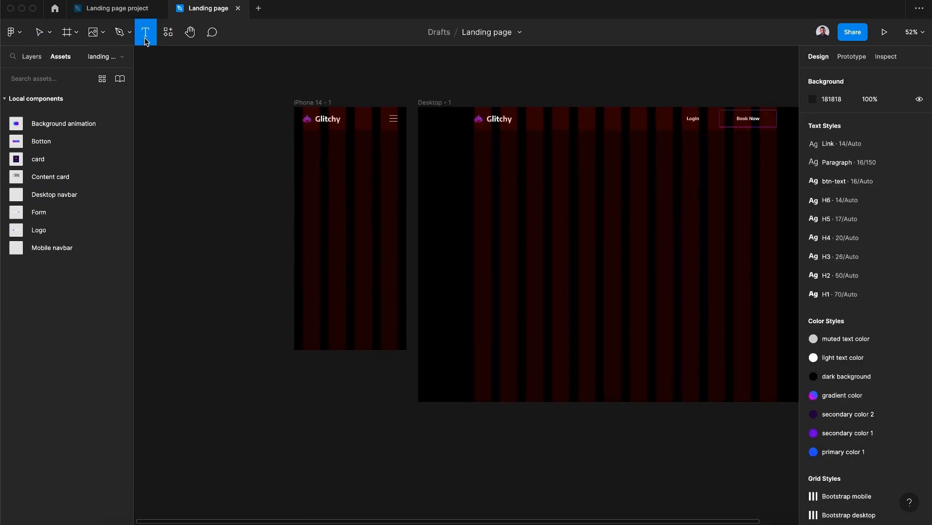
left_click(346, 155)
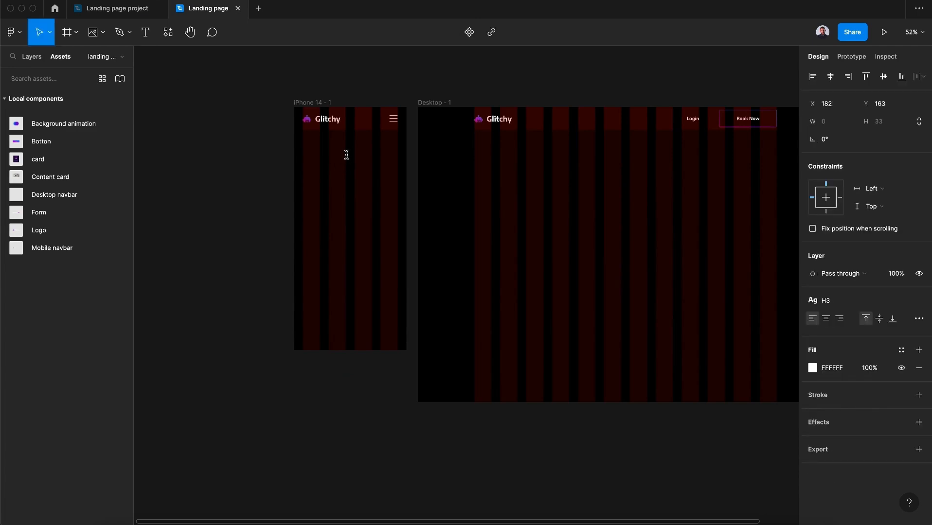
type("Think better")
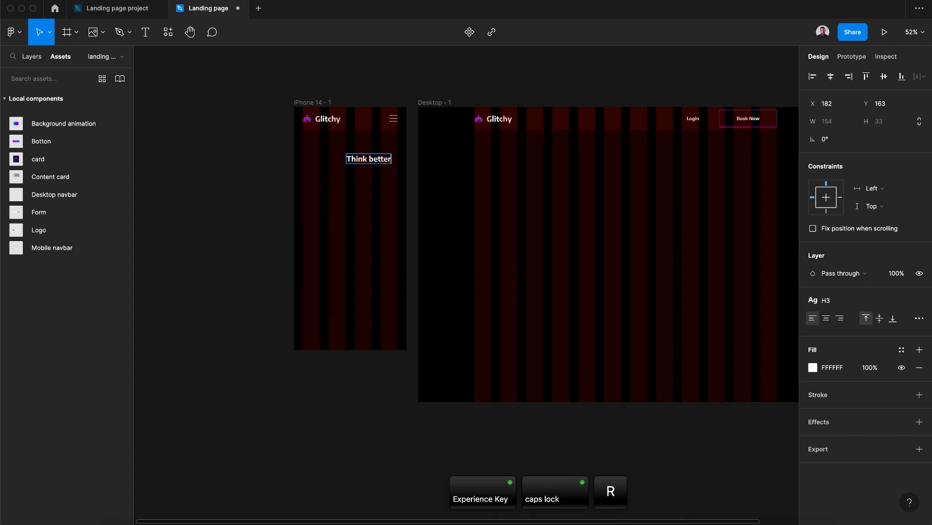
key("Return")
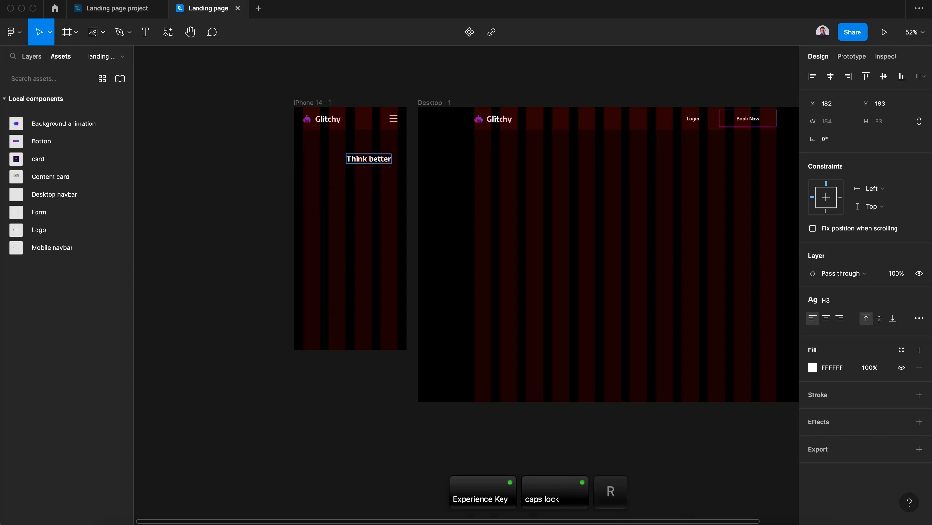
type("with reflect")
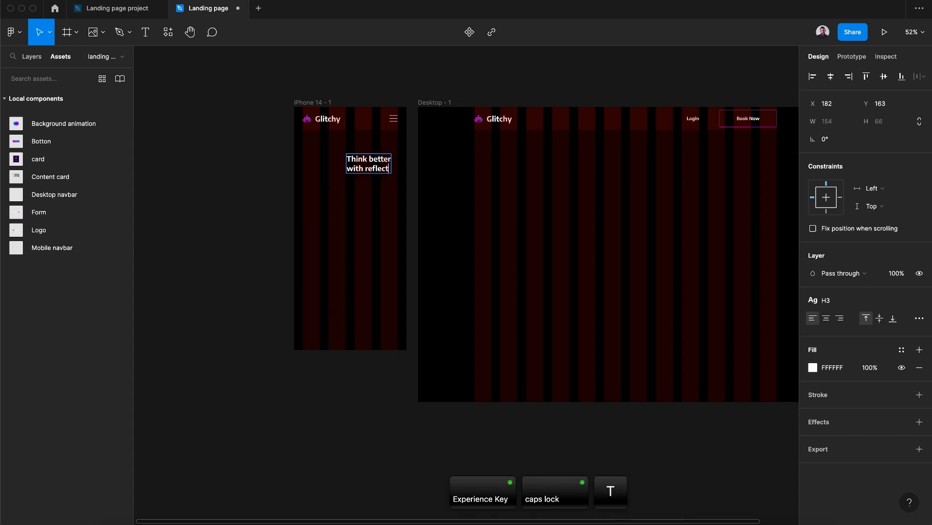
key("Escape")
Apply the H2 text style to the 'Think better with reflect' heading
scroll(254, 164, "up", 5)
left_click(473, 173)
left_click_drag(473, 173, 438, 174)
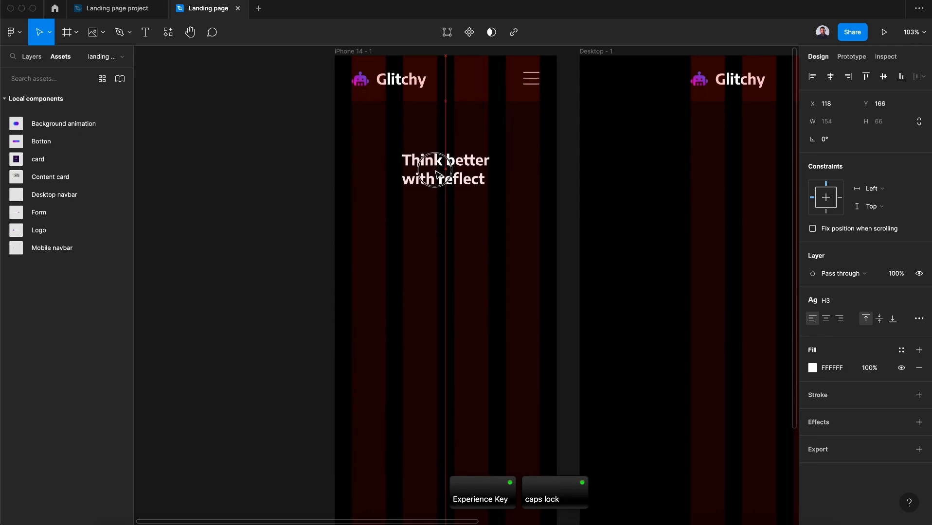
left_click(827, 300)
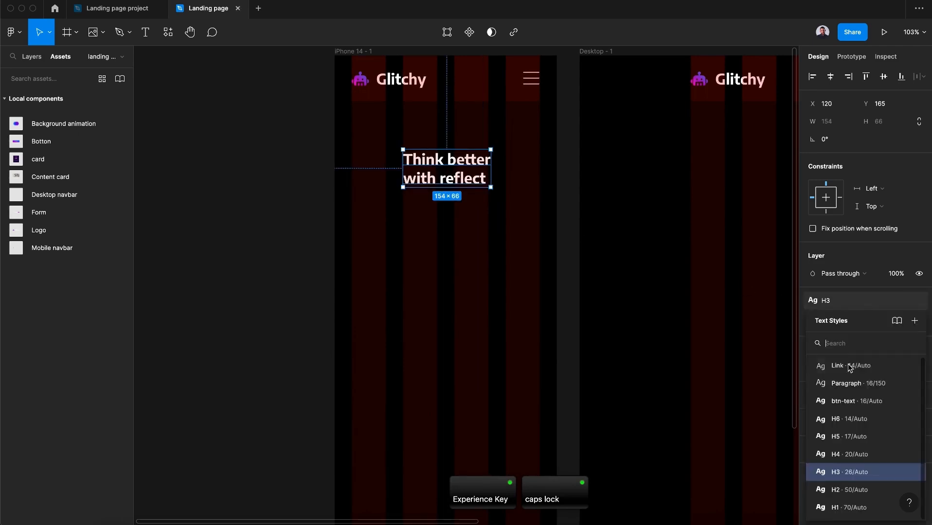
left_click(865, 490)
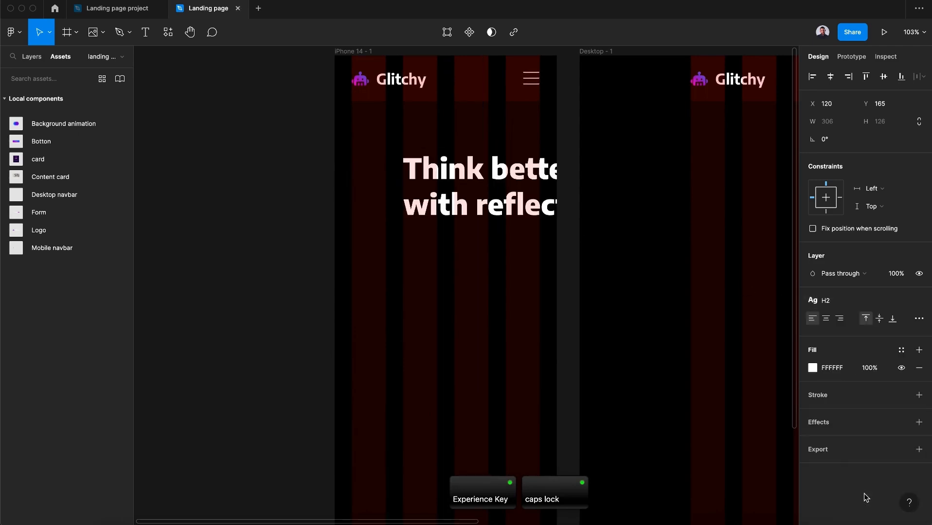
Center the heading horizontally in the iPhone frame and center-align its text
left_click(830, 77)
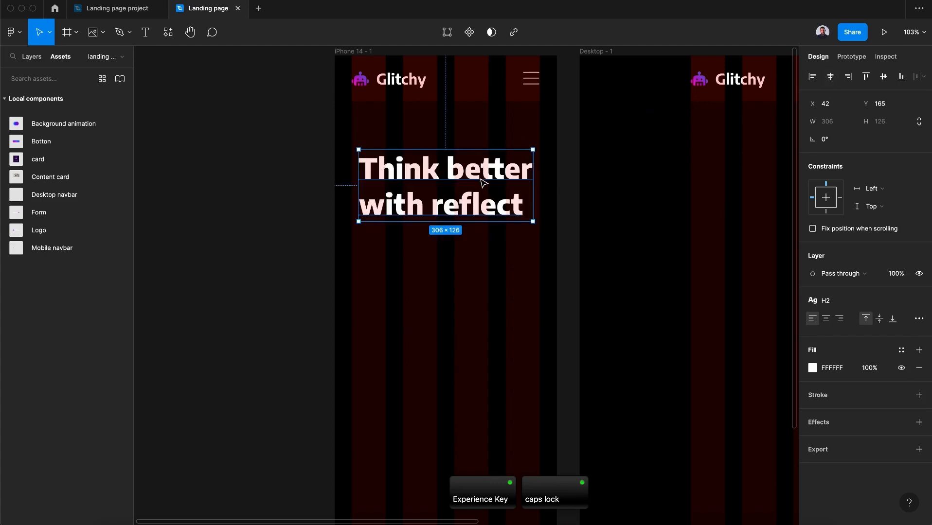
left_click(827, 320)
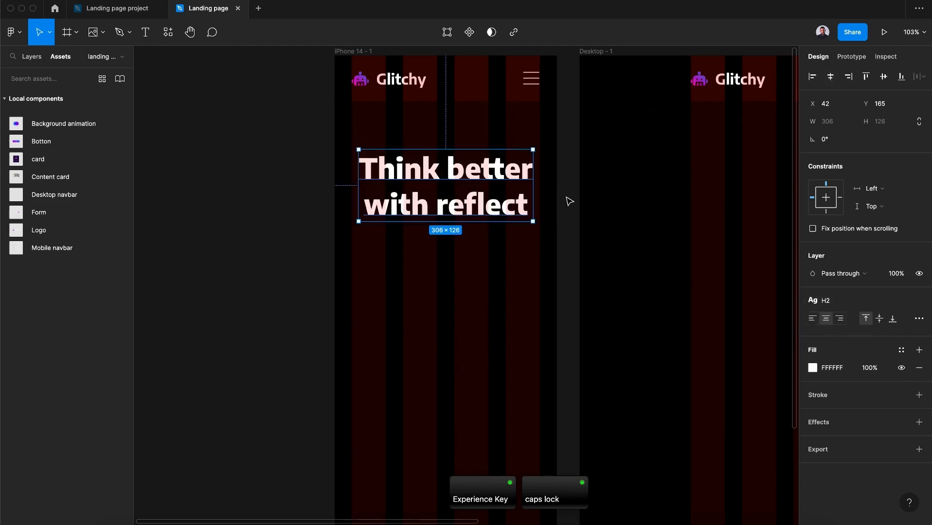
left_click_drag(487, 172, 485, 171)
scroll(486, 171, "down", 4)
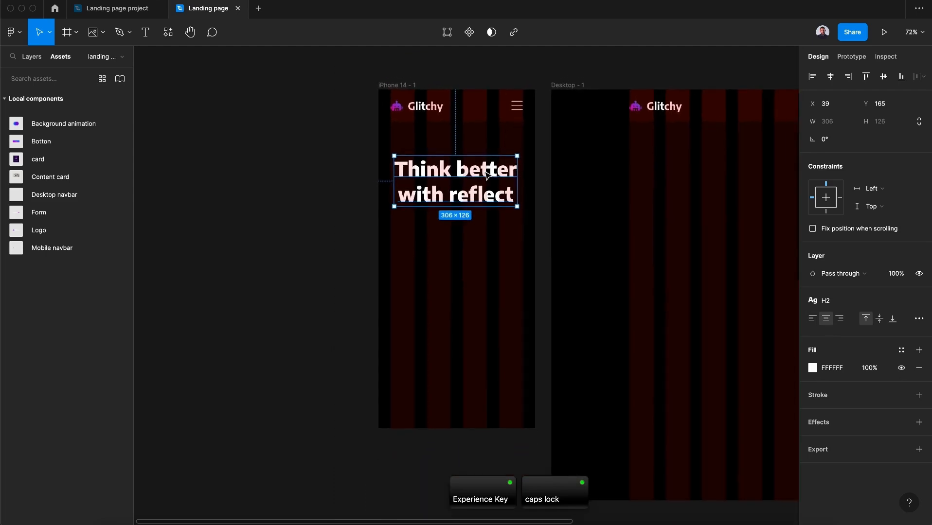
key("super+v")
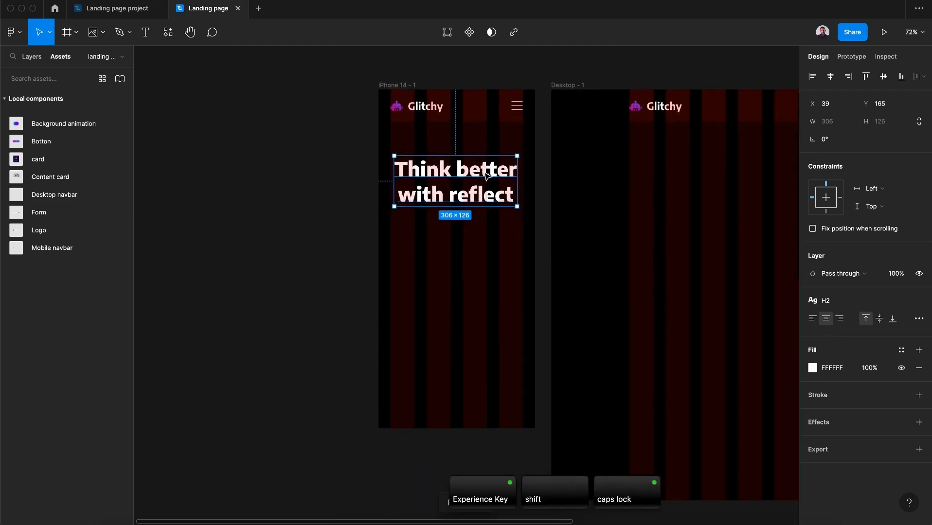
Duplicate the heading below itself and apply the Paragraph text style to the copy
left_click_drag(487, 173, 483, 243)
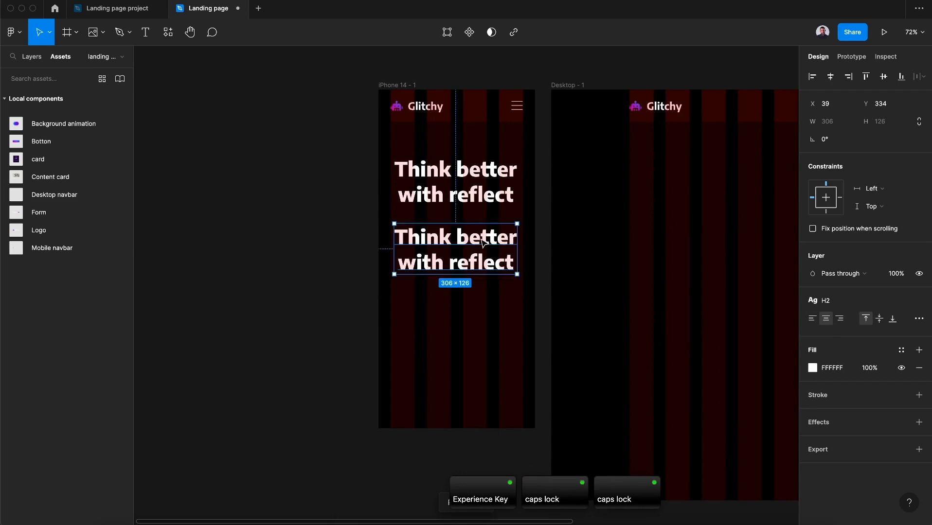
left_click(823, 301)
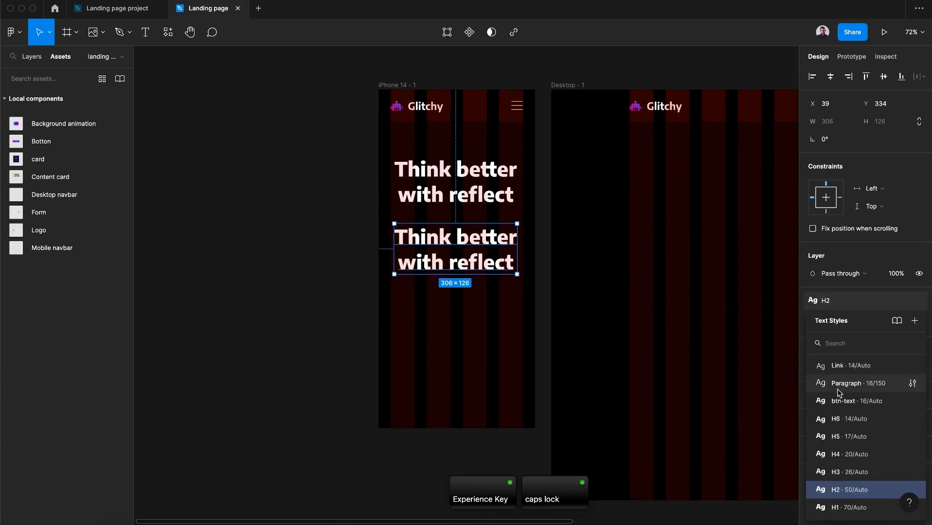
left_click(815, 386)
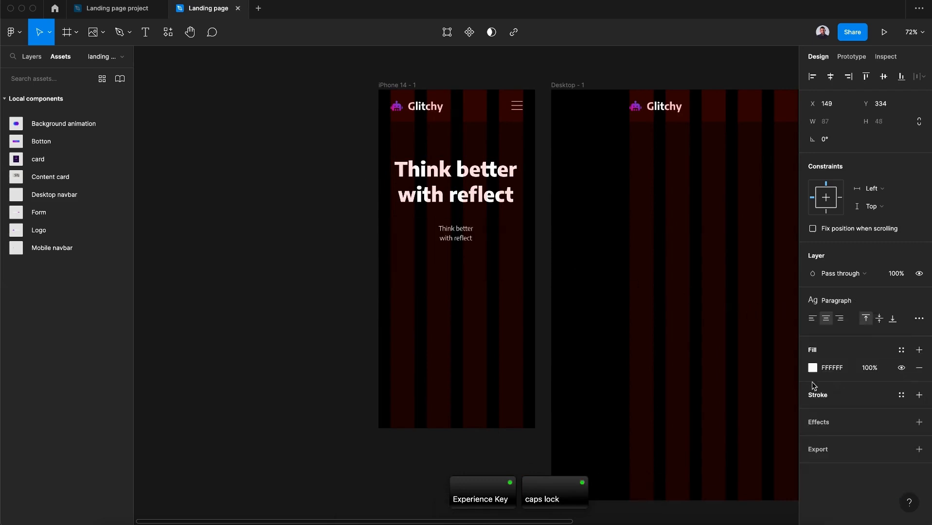
Fill the copied text with Lorem Ipsum (short) placeholder text using the Content Reel plugin
left_click(168, 32)
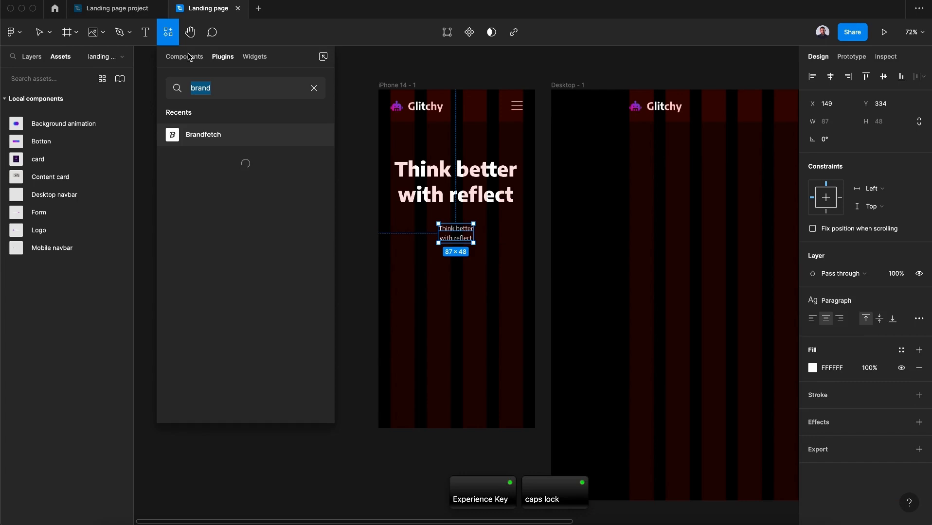
left_click(313, 90)
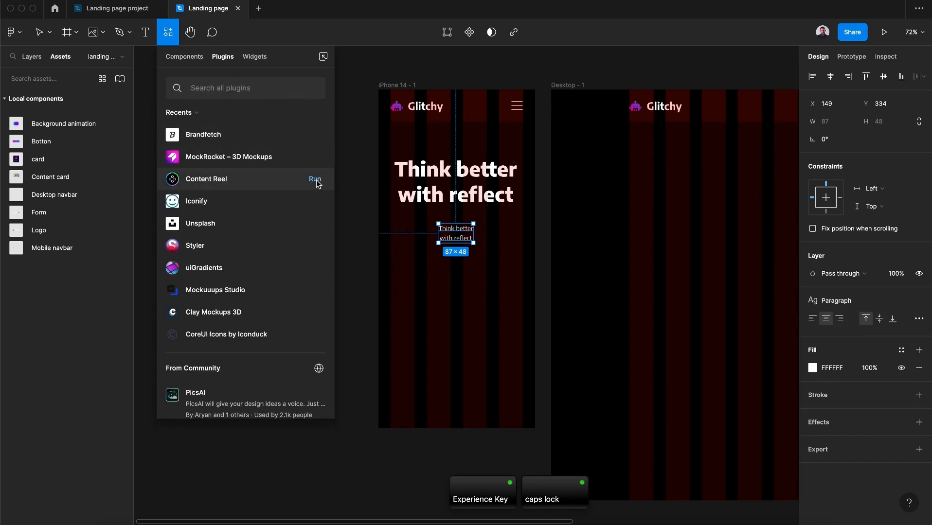
left_click(317, 180)
left_click_drag(631, 93, 225, 95)
type("lorem")
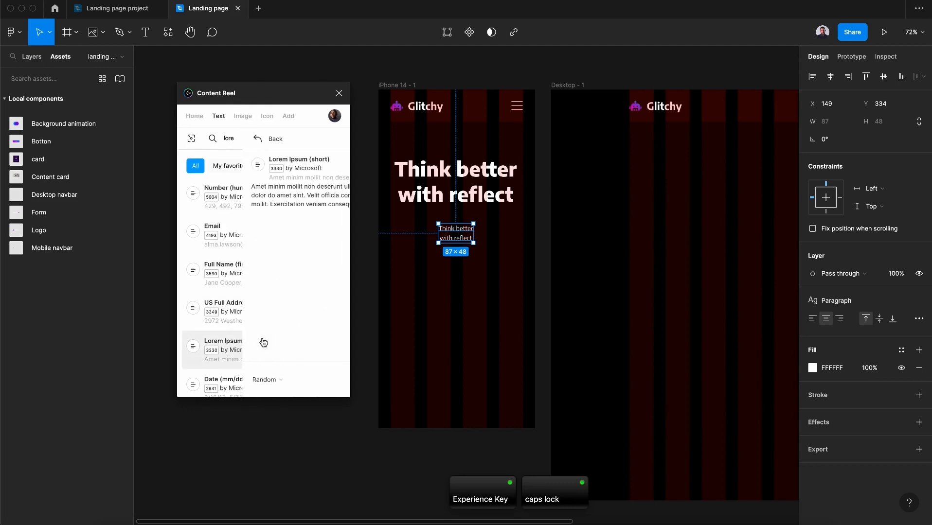
left_click(262, 343)
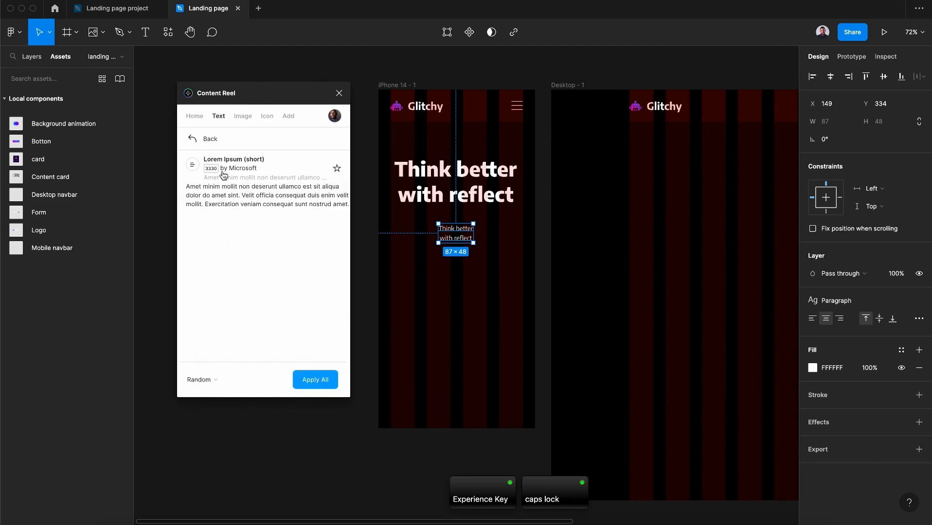
left_click(232, 205)
left_click(339, 93)
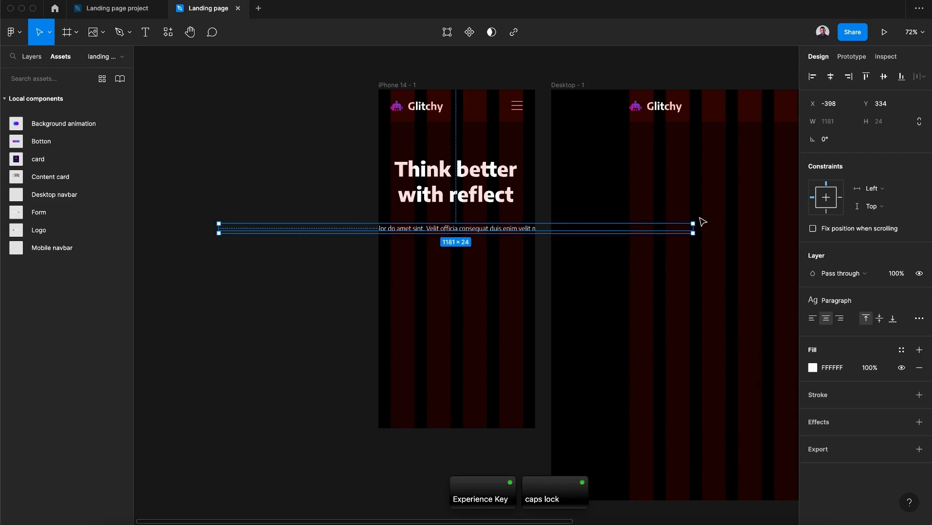
Resize the paragraph text box to about 314 px wide, fitting inside the iPhone frame under the heading
left_click_drag(697, 225, 328, 243)
left_click_drag(264, 253, 463, 245)
Apply the light text color style to the 'Think better with reflect' heading
left_click(901, 350)
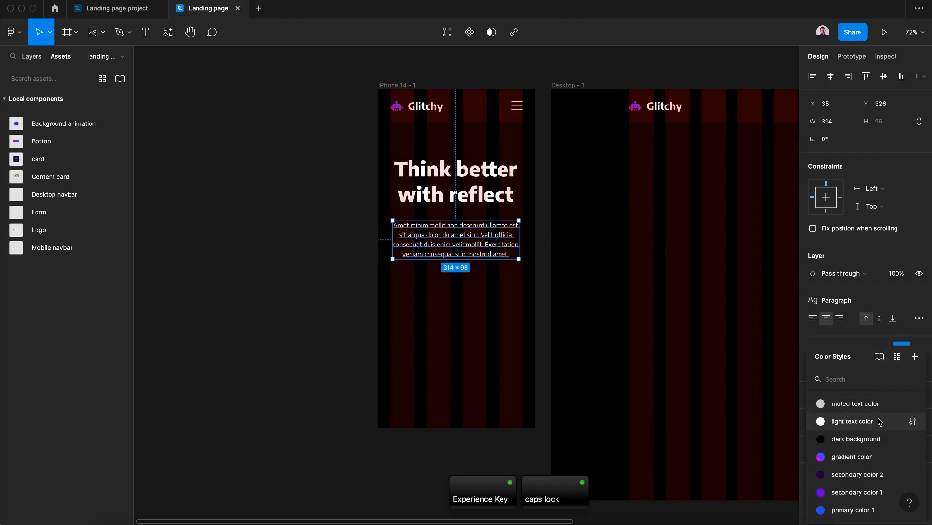
left_click(859, 406)
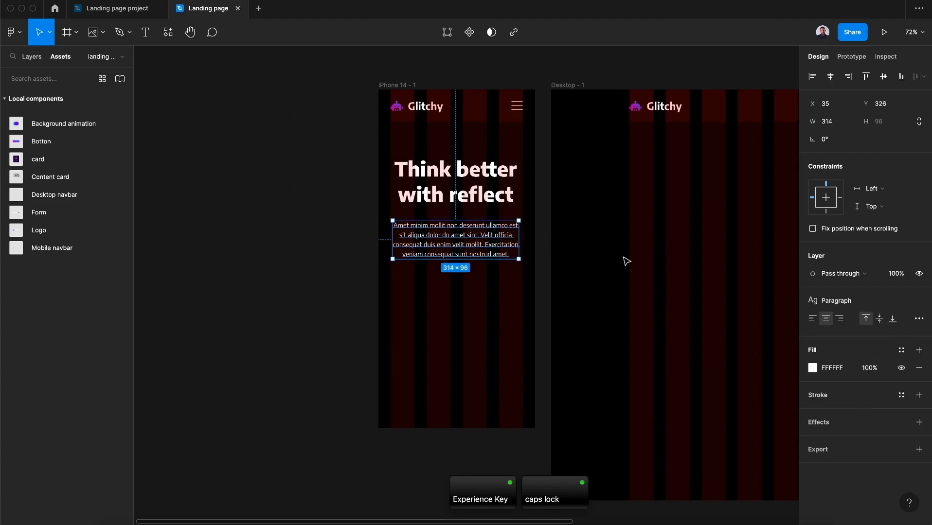
left_click(490, 198)
left_click(900, 351)
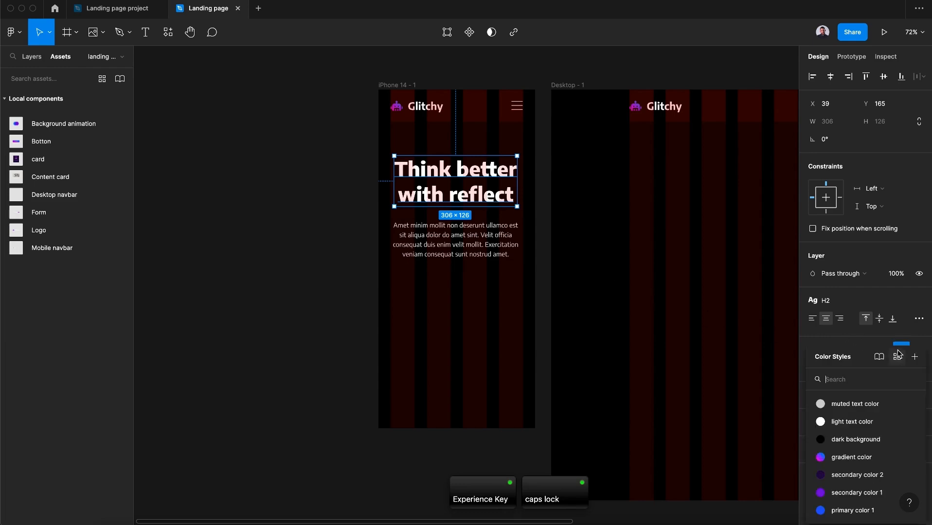
left_click(852, 421)
Set the horizontal constraint of both the heading and the paragraph to Center
left_click(484, 251)
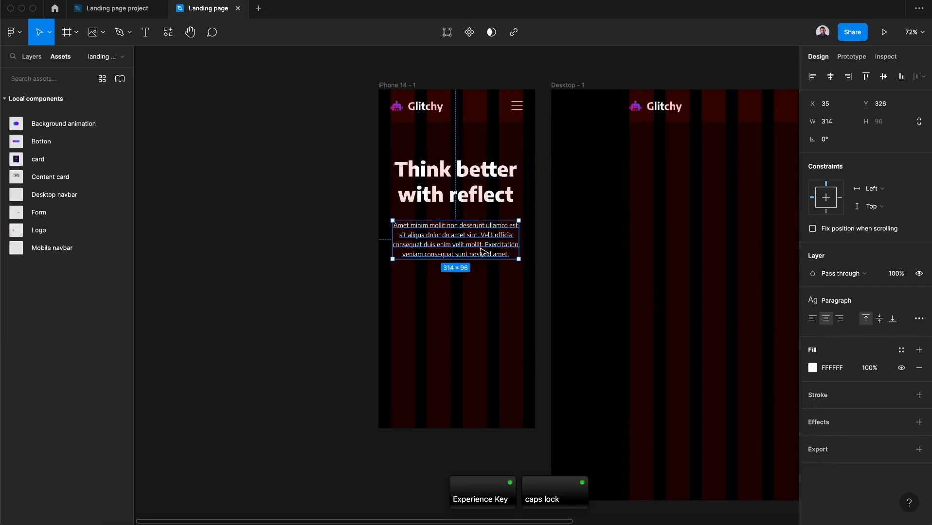
left_click(483, 208, "shift")
left_click(877, 238)
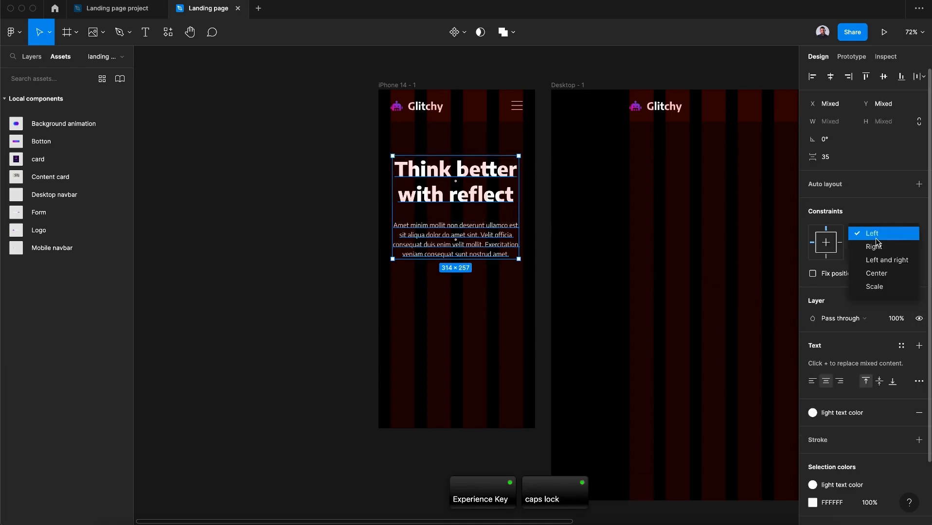
left_click(878, 276)
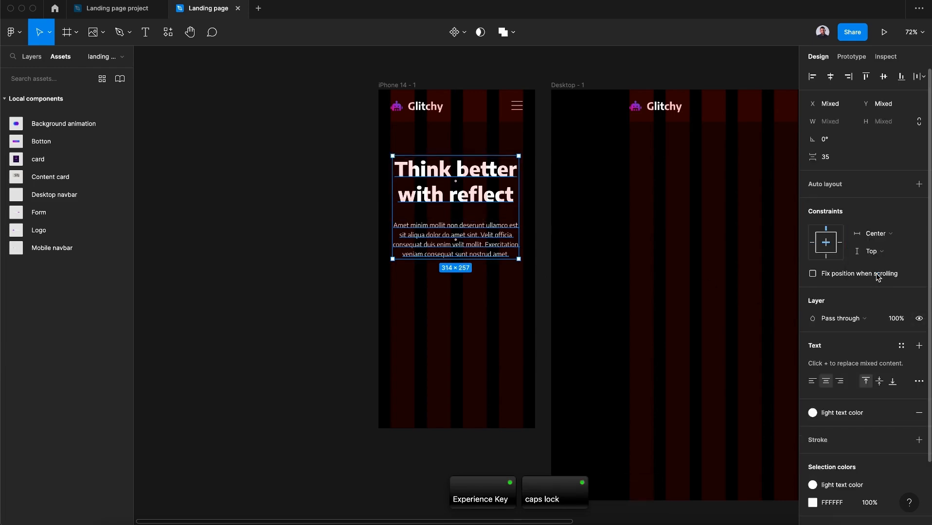
left_click(535, 215)
Nudge the heading and the paragraph slightly upward in the iPhone frame
left_click_drag(487, 196, 487, 191)
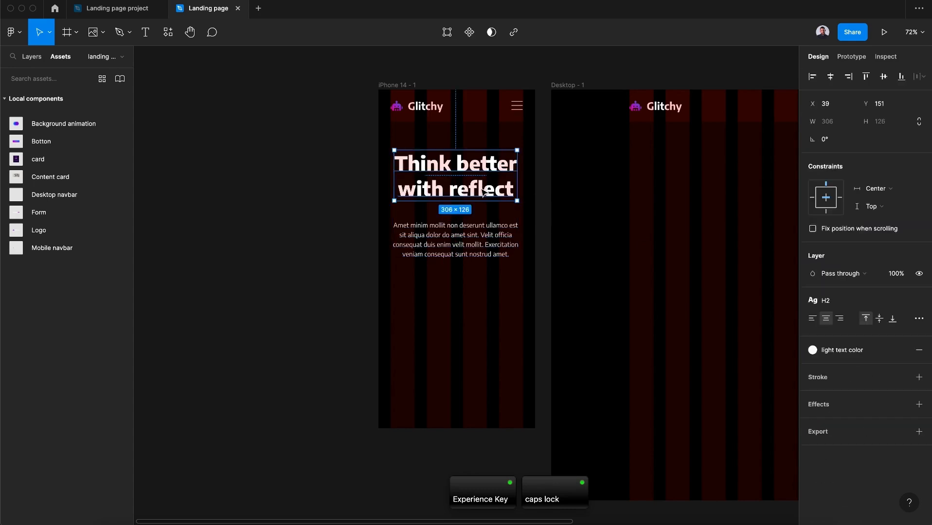
left_click_drag(482, 230, 482, 225)
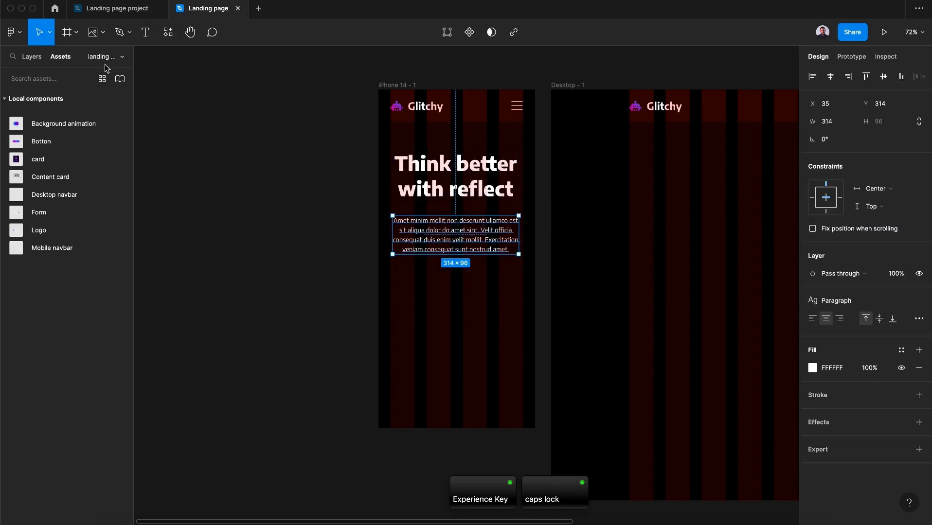
Place the Botton component below the paragraph in the iPhone frame and set its horizontal constraint to Center
left_click_drag(42, 146, 449, 287)
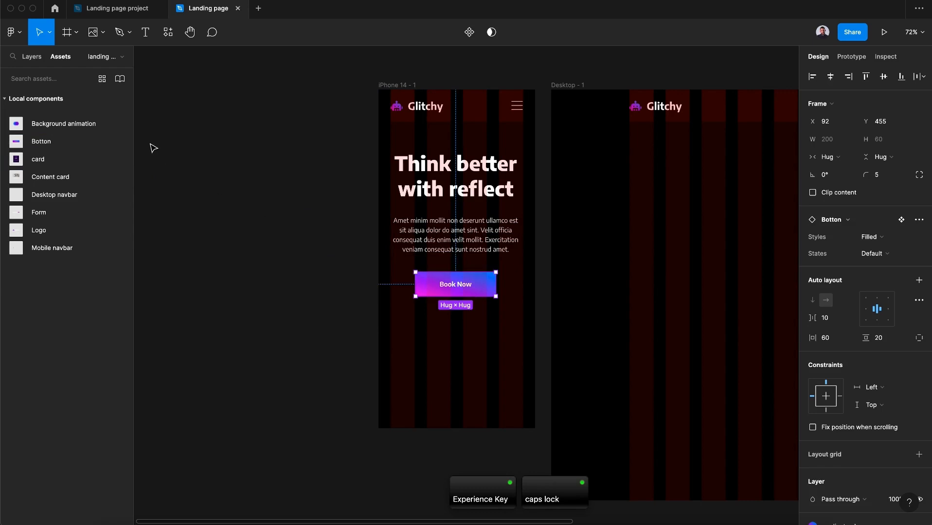
left_click(102, 79)
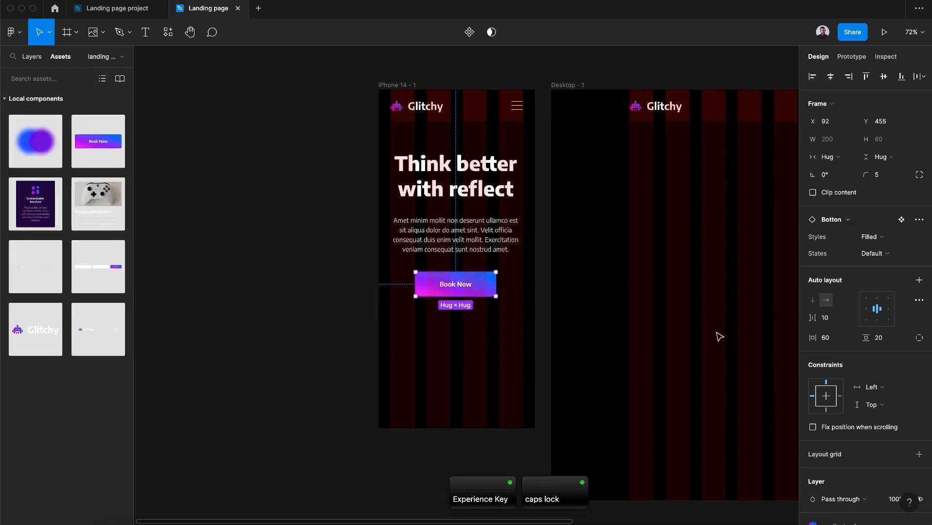
scroll(862, 395, "down", 5)
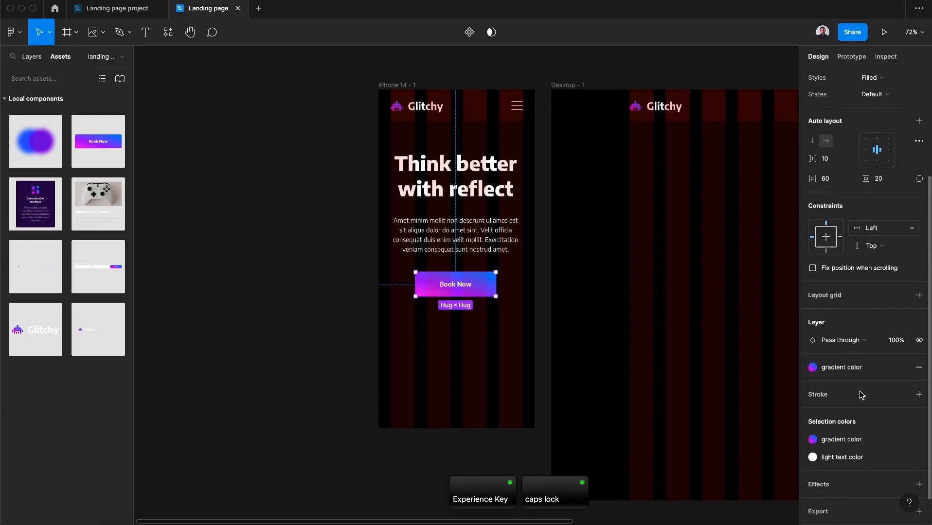
left_click(897, 226)
left_click(878, 264)
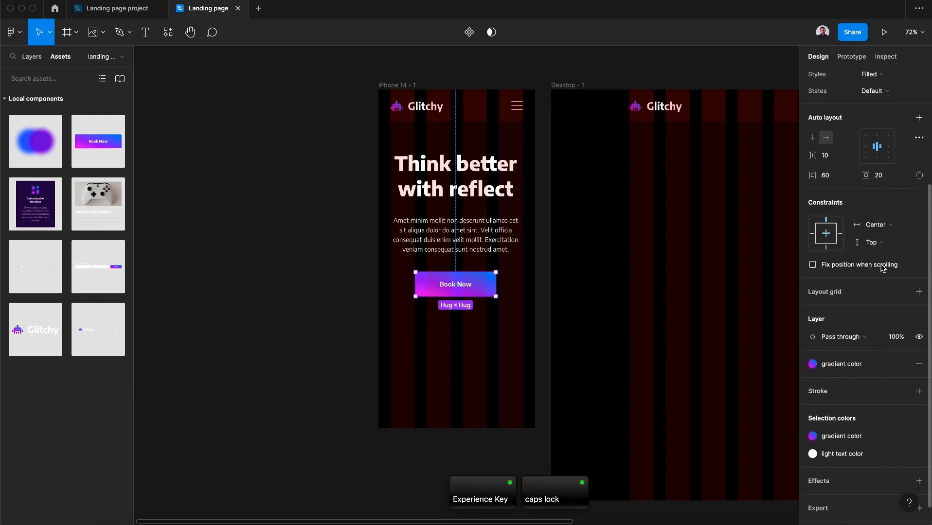
left_click(485, 290)
left_click(257, 245)
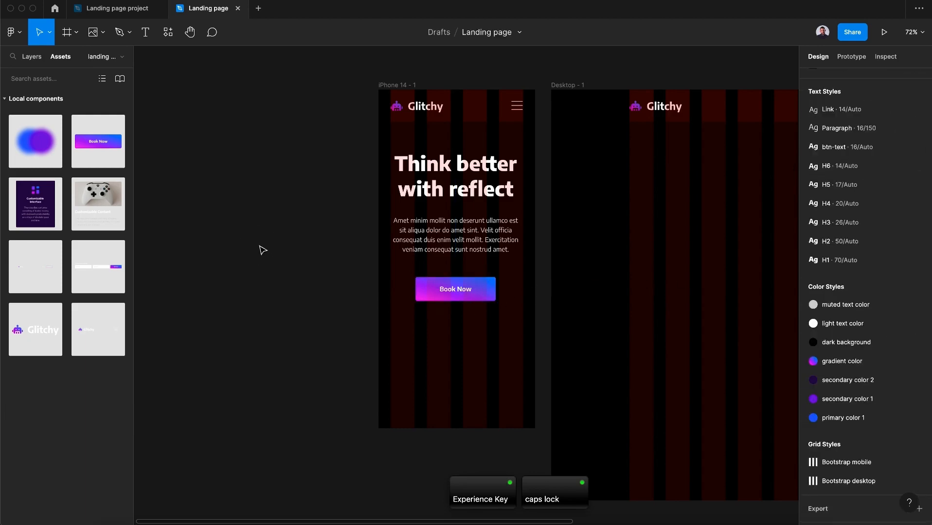
scroll(263, 250, "up", 3)
scroll(262, 250, "left", 3)
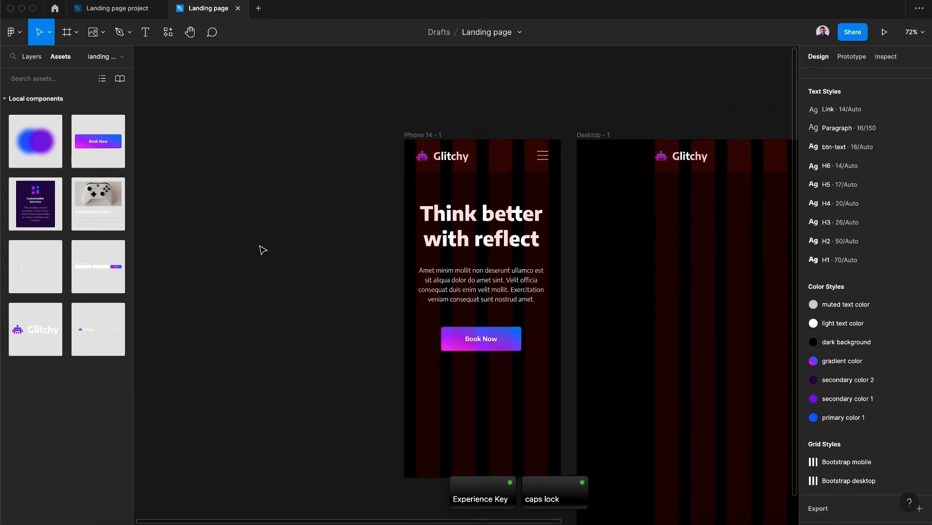
scroll(262, 250, "down", 2)
scroll(263, 250, "right", 2)
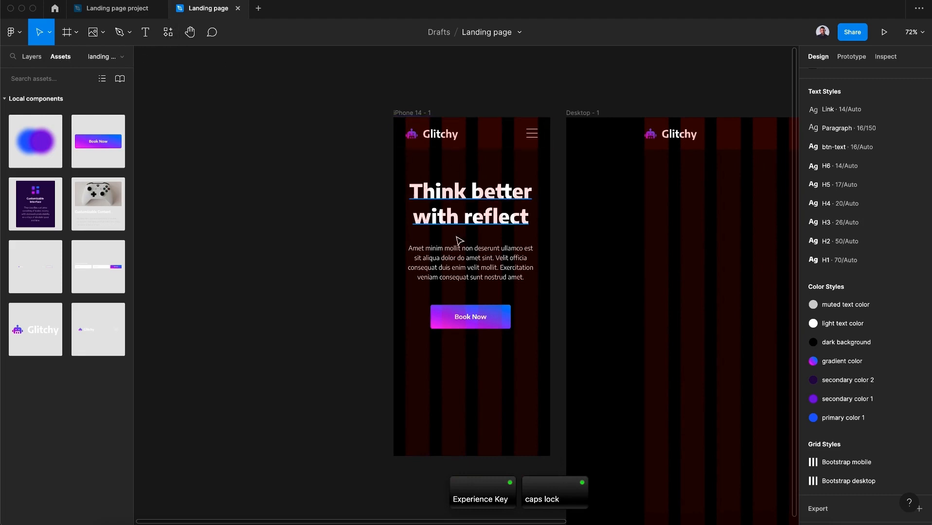
Search plugins for "mock" and run MockRocket – 3D Mockups
left_click(168, 32)
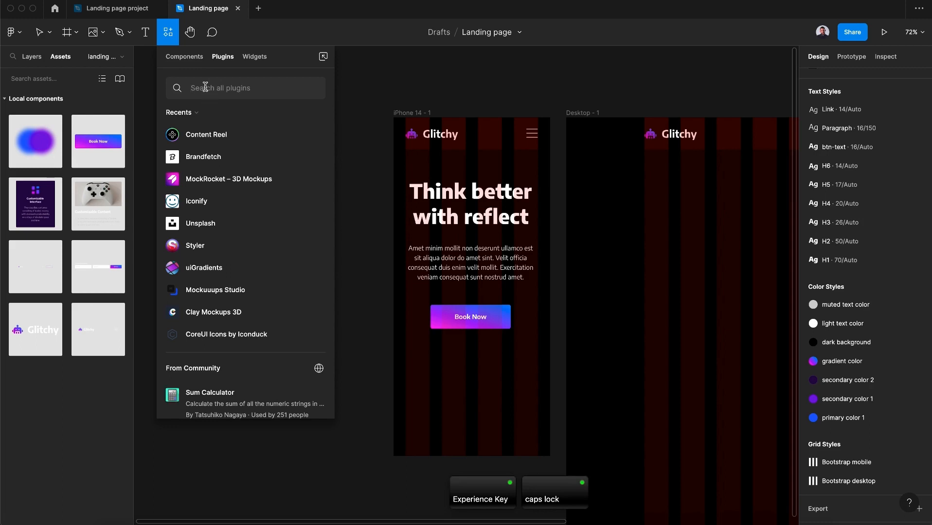
type("mo")
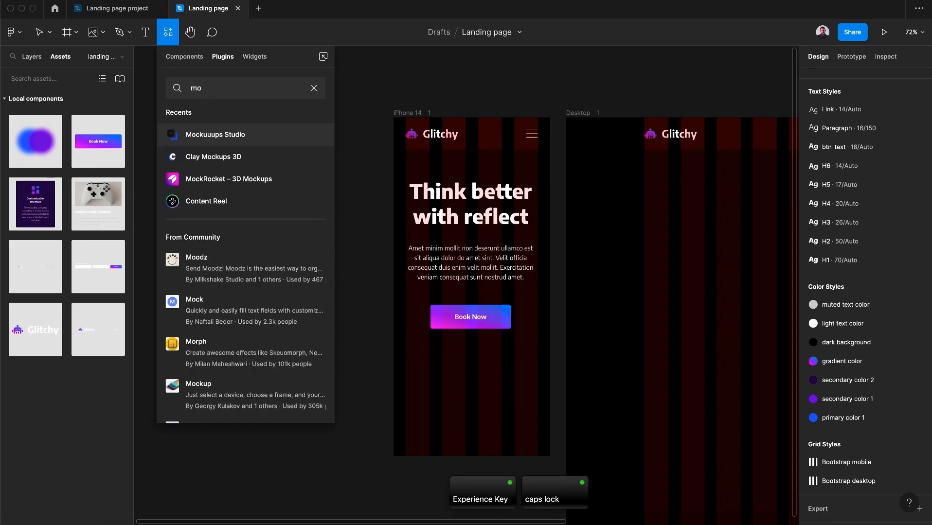
type("ck")
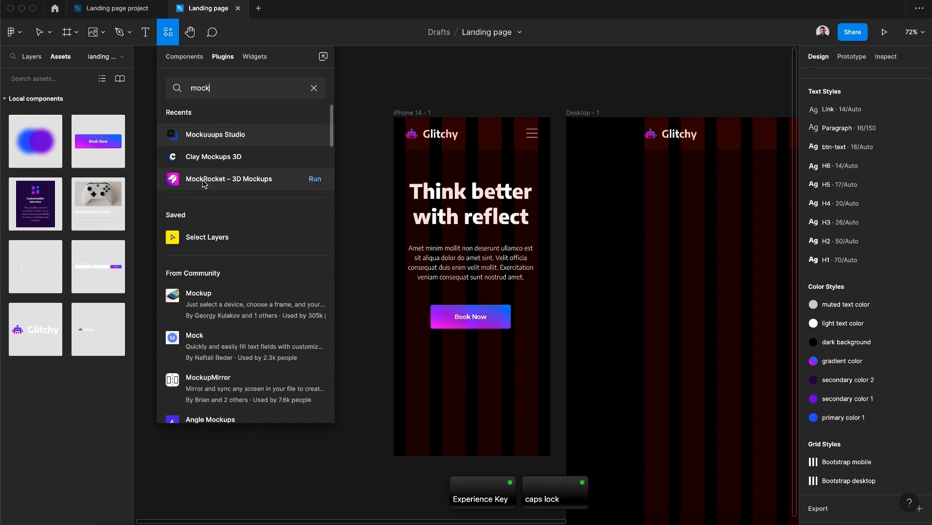
left_click(314, 179)
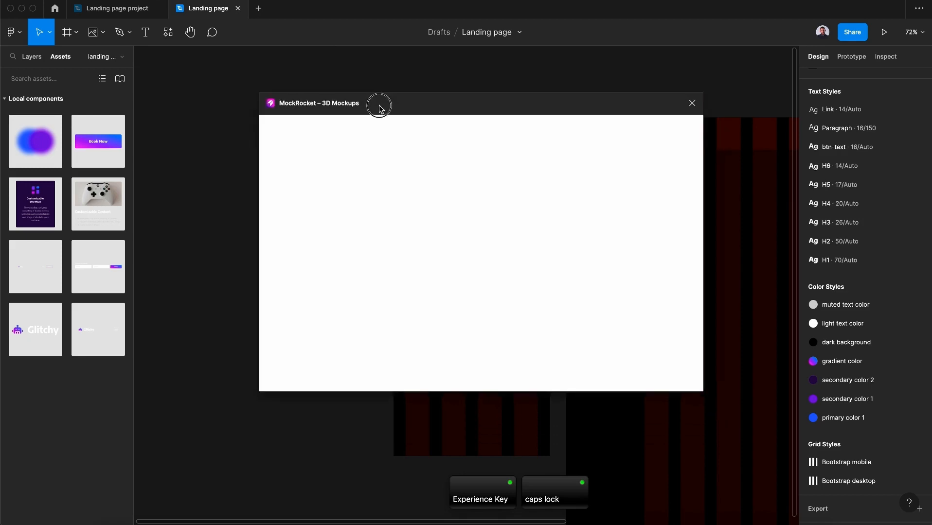
Switch the mockup device to MacBook Pro 16" with a custom black device color
left_click(604, 161)
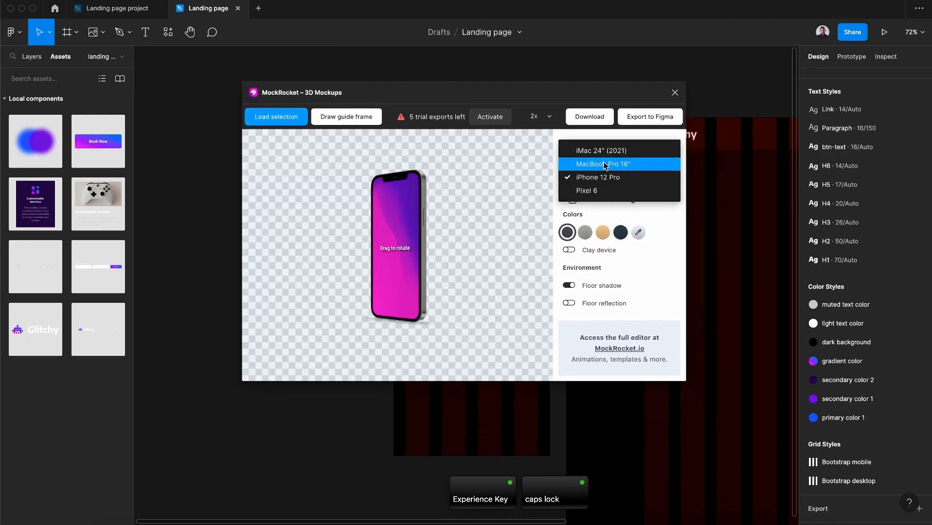
left_click(603, 165)
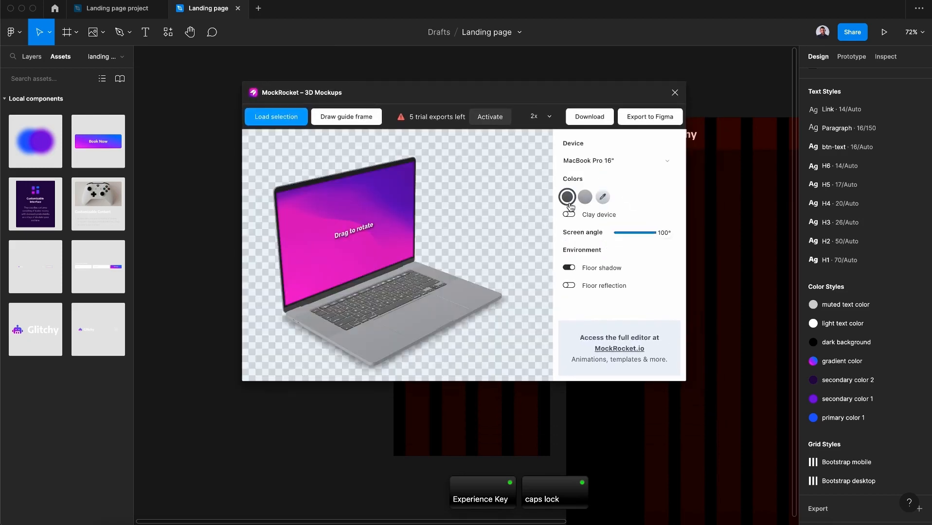
left_click(598, 204)
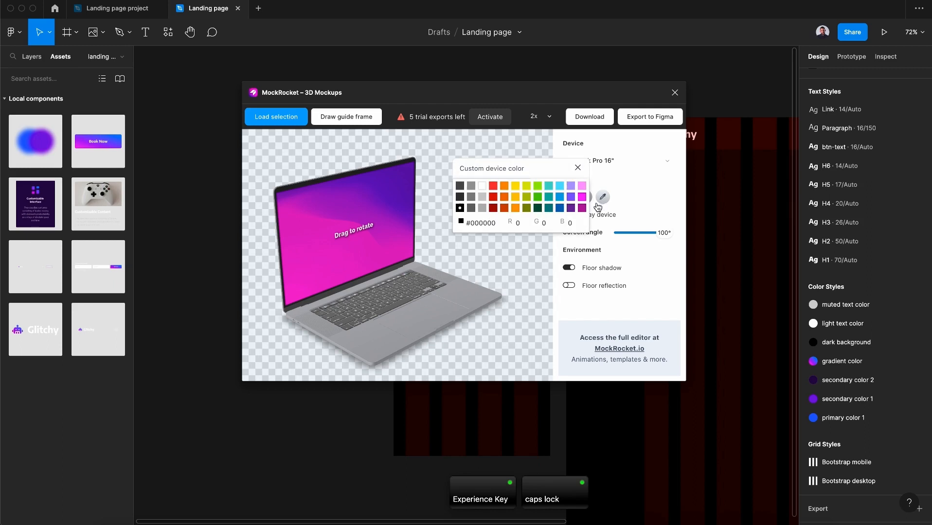
left_click(460, 207)
left_click(577, 168)
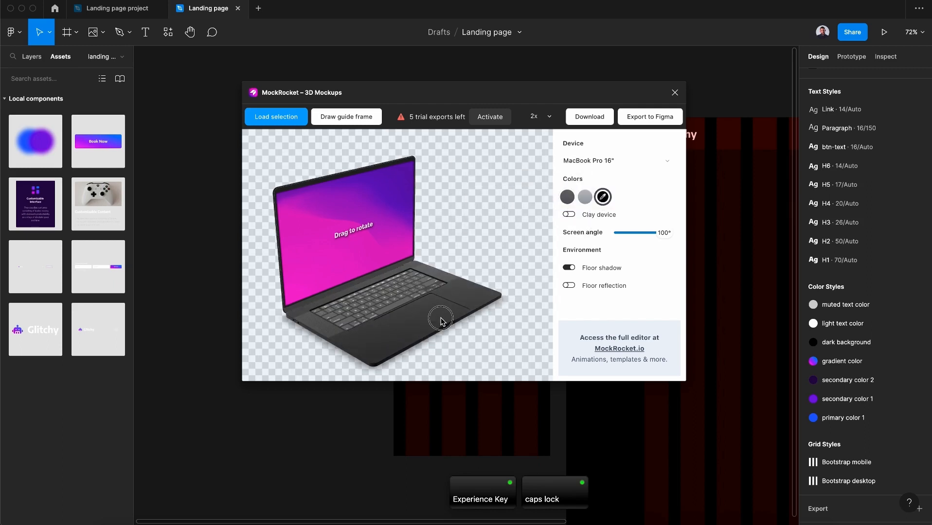
Rotate the laptop mockup to a front-facing view and reposition the plugin window
left_click_drag(438, 318, 412, 302)
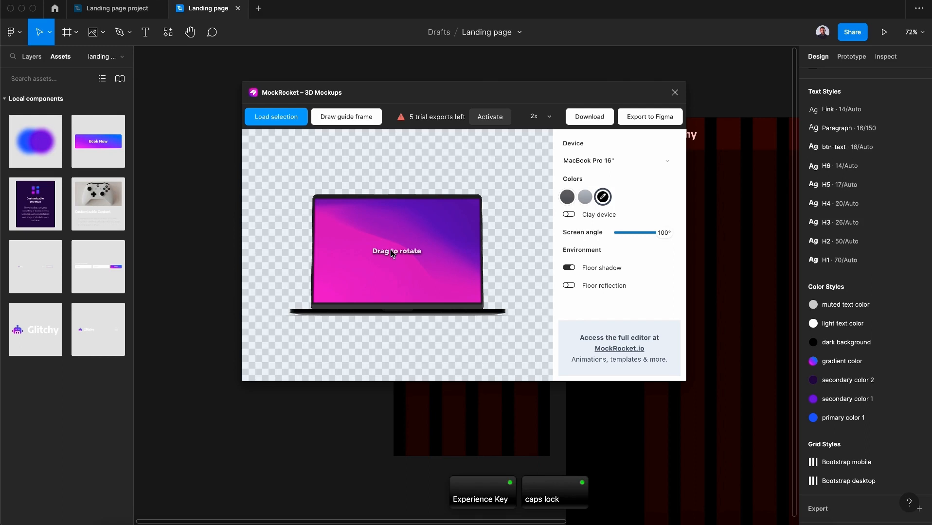
left_click_drag(462, 99, 532, 100)
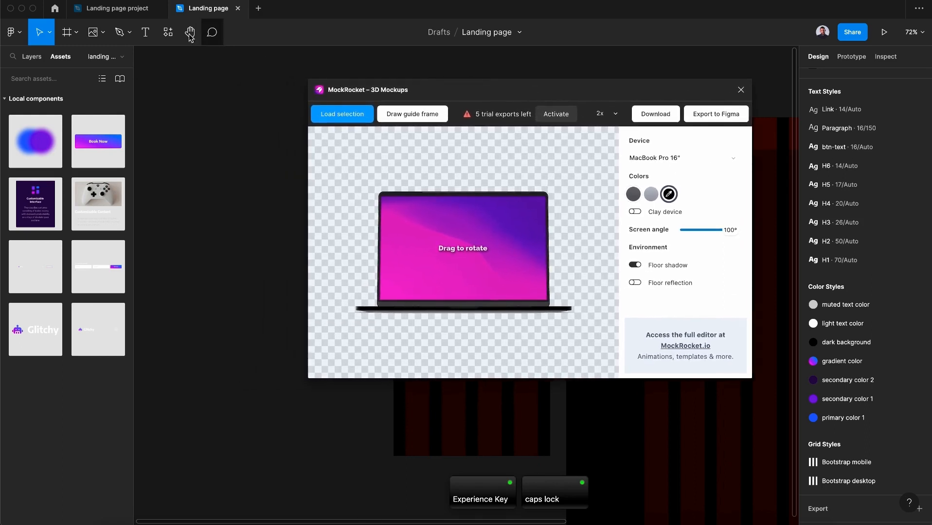
Place the image app screen.png from the course Images folder onto the canvas
left_click(90, 34)
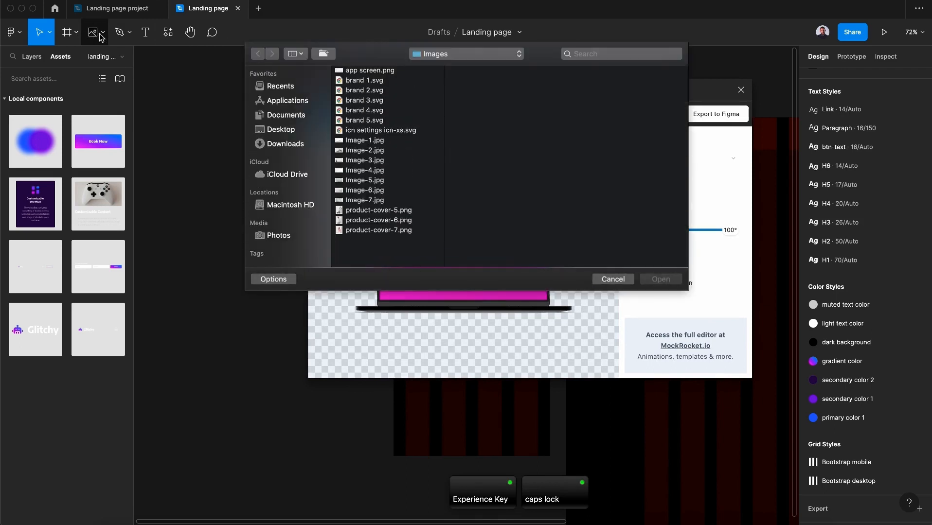
left_click(488, 65)
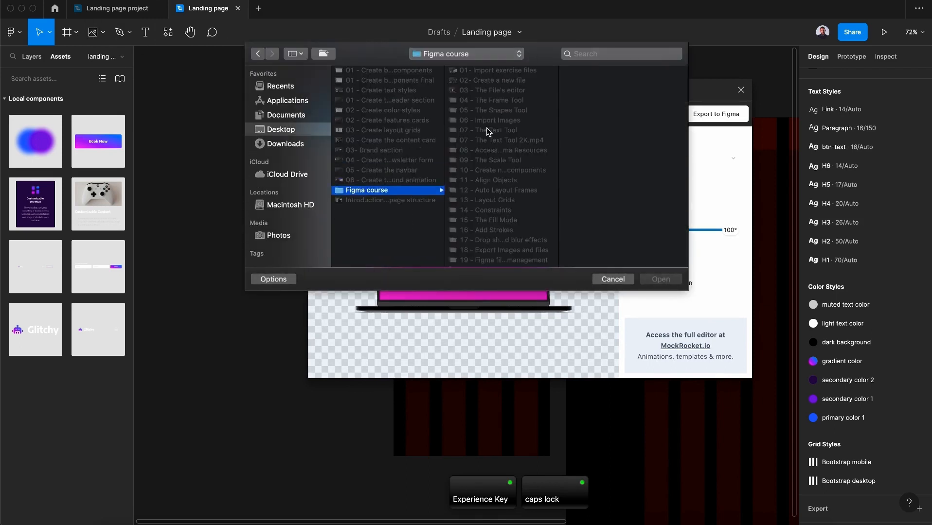
scroll(510, 179, "down", 3)
left_click(493, 242)
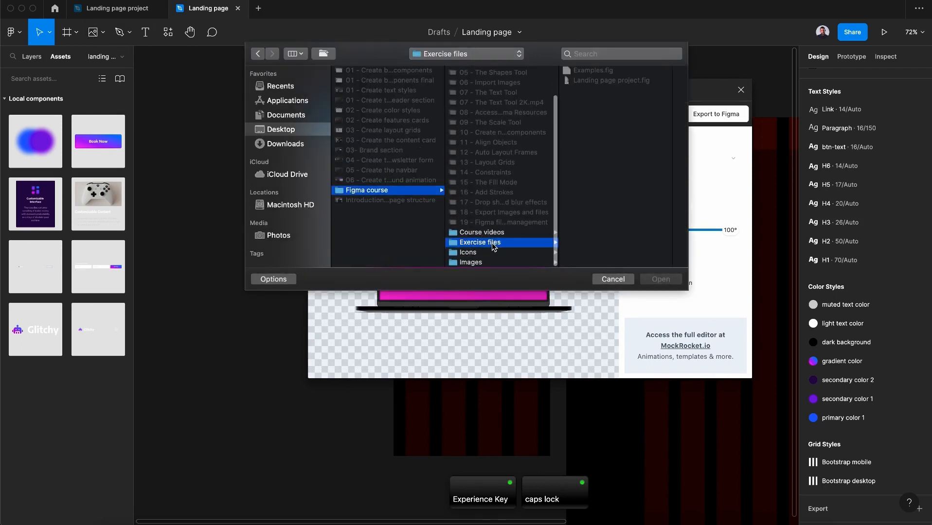
left_click(470, 263)
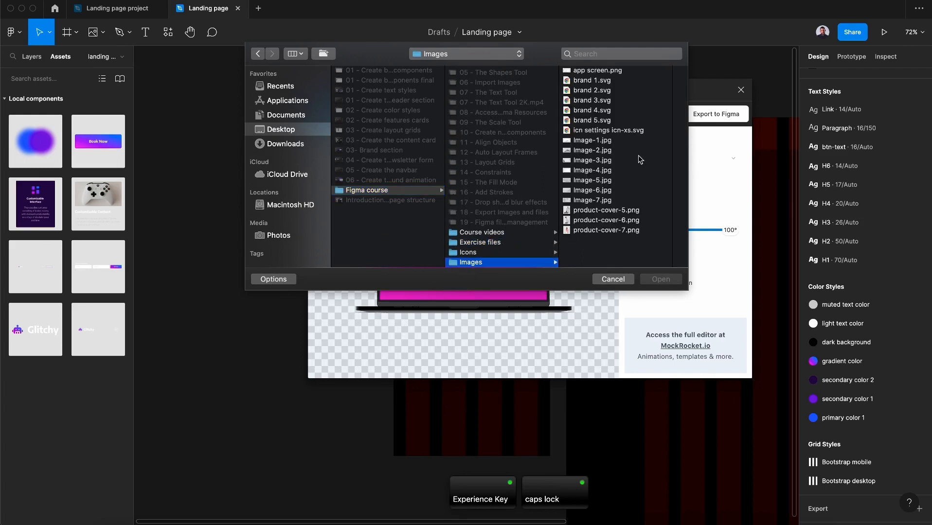
left_click(580, 71)
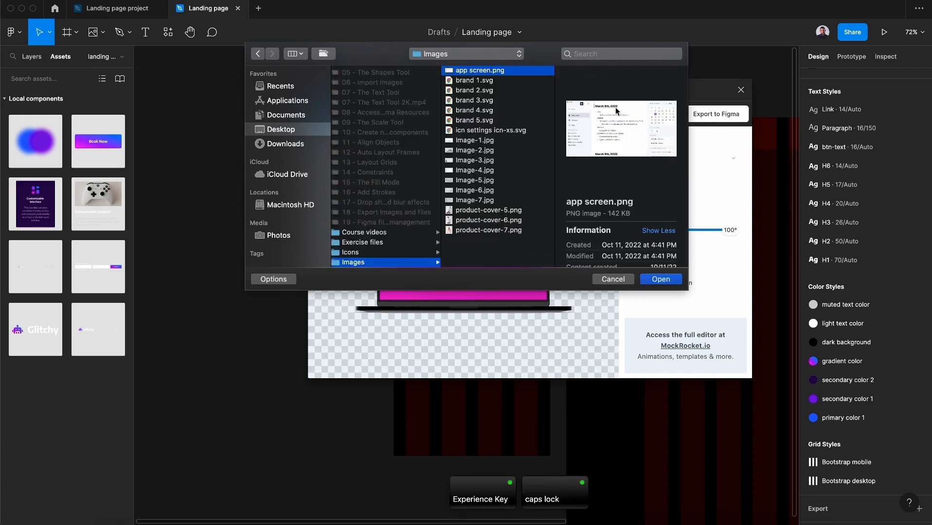
left_click(660, 278)
left_click(186, 119)
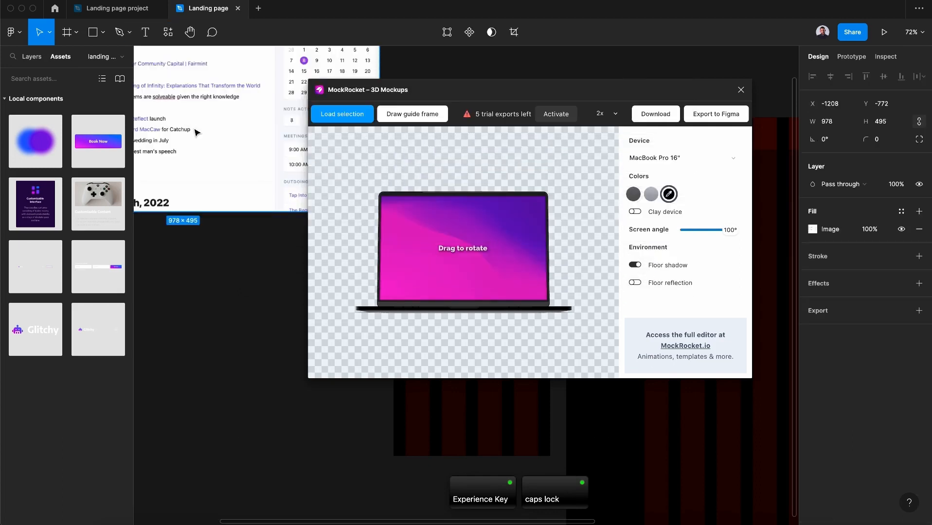
Select the placed app screenshot and load it into the laptop mockup's screen
scroll(196, 132, "up", 5)
scroll(200, 141, "left", 5)
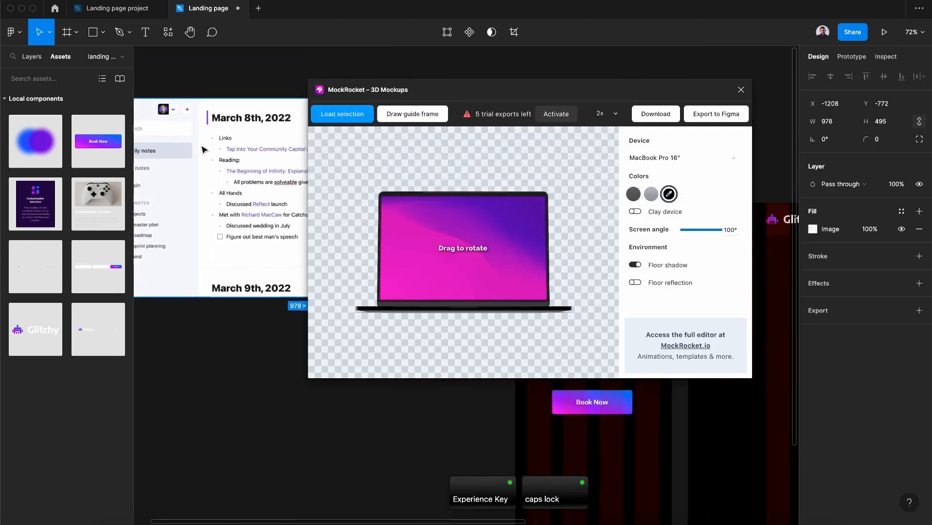
scroll(204, 150, "left", 3)
left_click(185, 93)
left_click(163, 129)
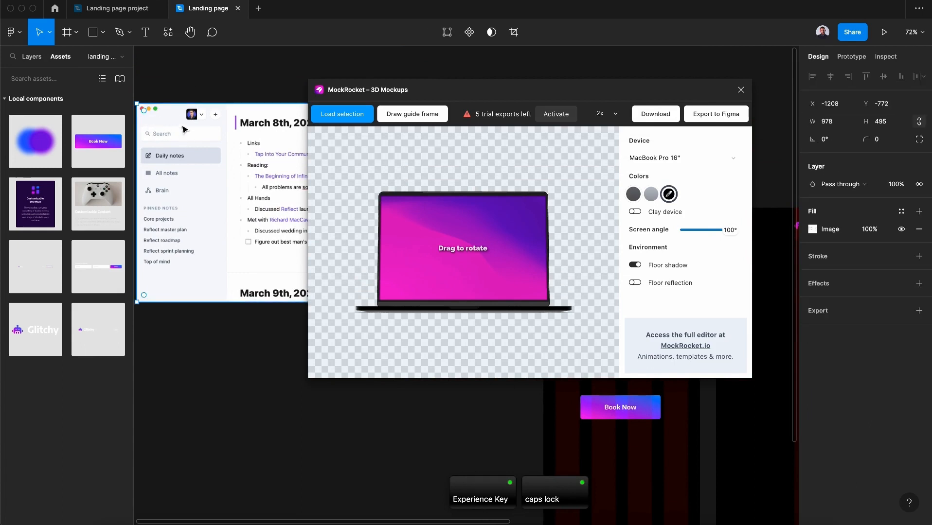
left_click(352, 121)
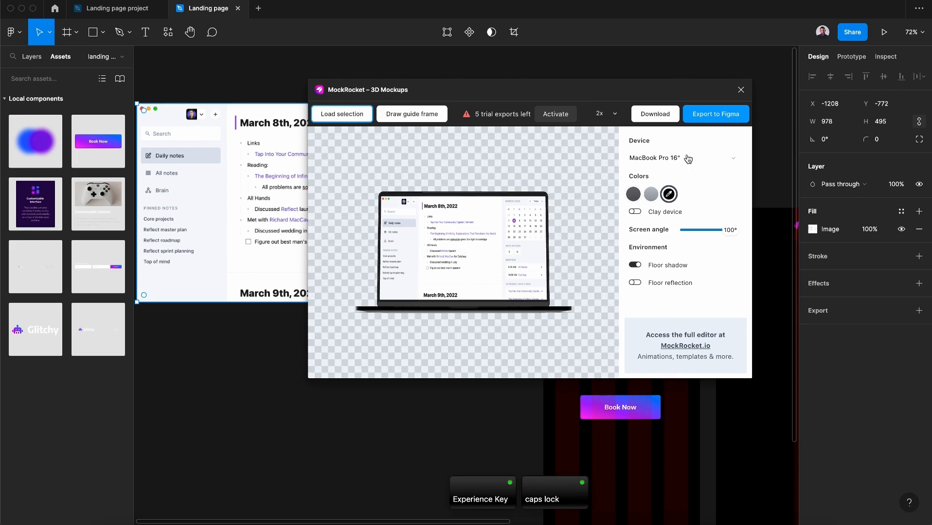
Export the laptop mockup to the canvas and close the MockRocket plugin
left_click(718, 116)
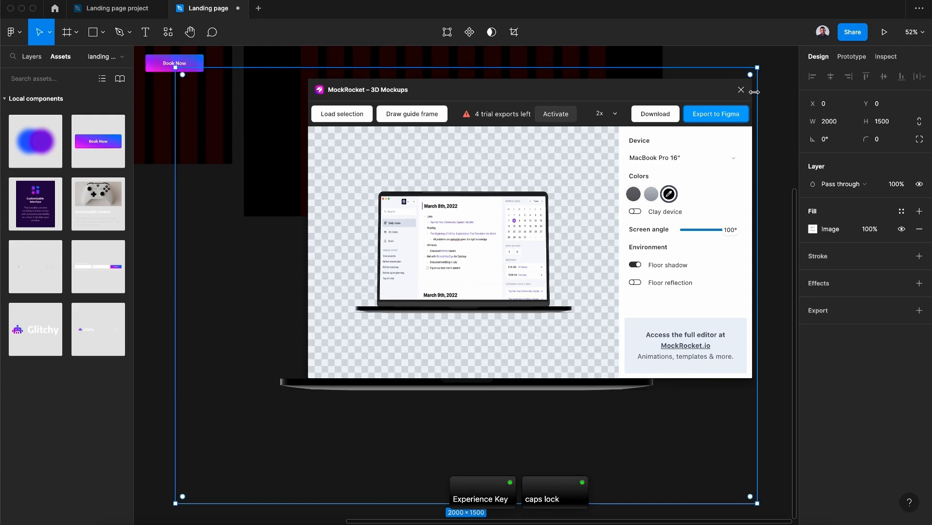
left_click(741, 91)
Scale the exported mockup to about 577 × 433 and move it into the iPhone frame below the button
scroll(598, 243, "down", 5)
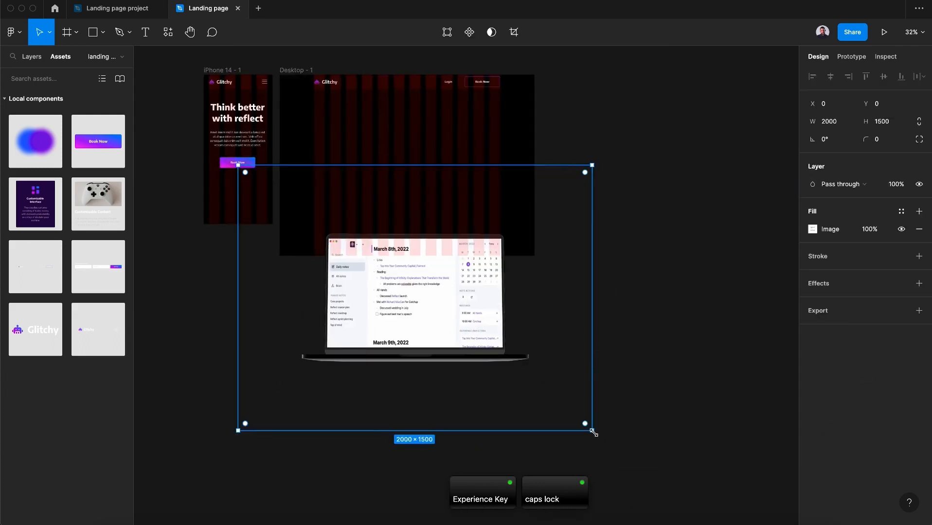
left_click_drag(593, 432, 340, 242)
scroll(339, 246, "up", 2)
scroll(339, 246, "left", 5)
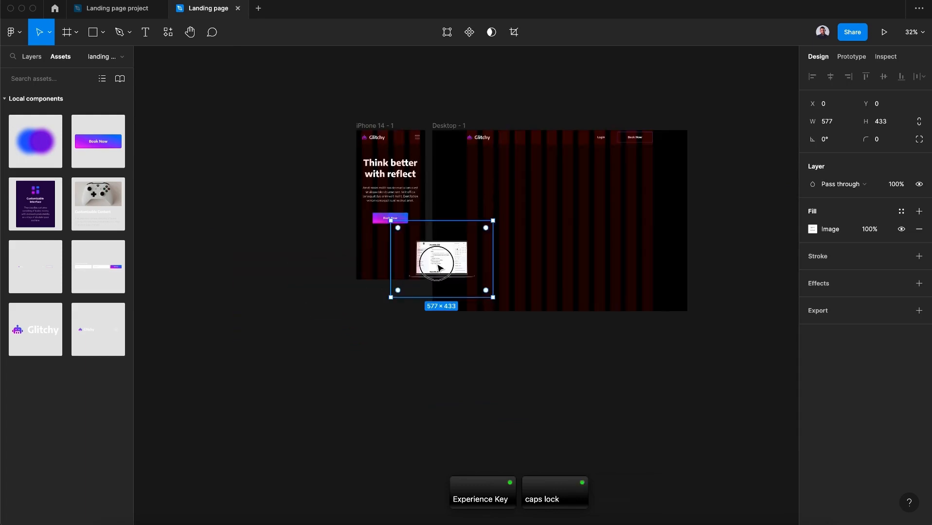
left_click_drag(438, 266, 388, 257)
Extend the iPhone frame's height to about 1176 so the mockup fits inside
scroll(389, 258, "up", 5)
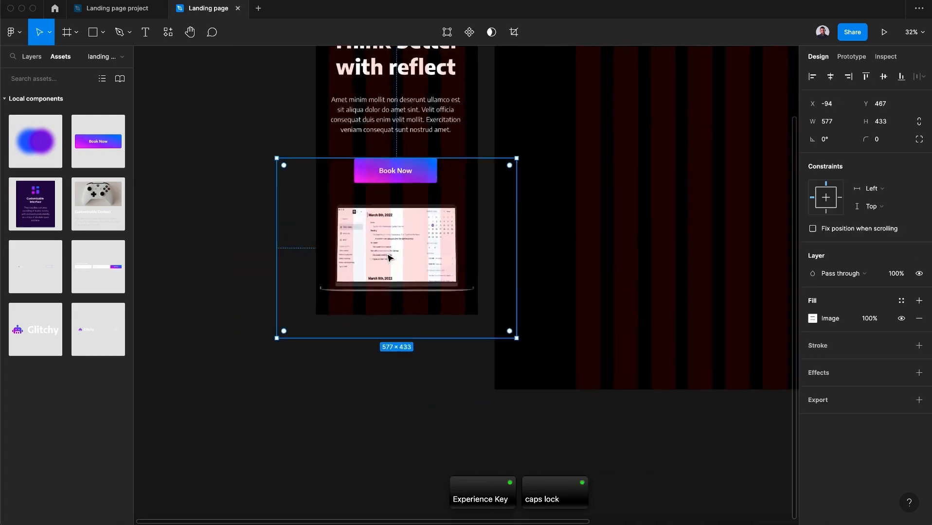
scroll(389, 258, "down", 5)
left_click(382, 110)
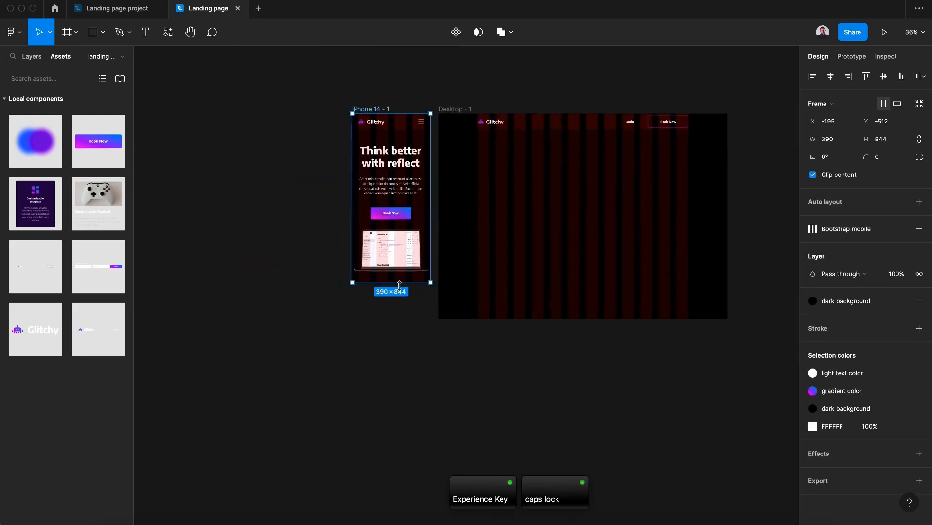
left_click_drag(399, 285, 395, 350)
scroll(395, 349, "up", 10)
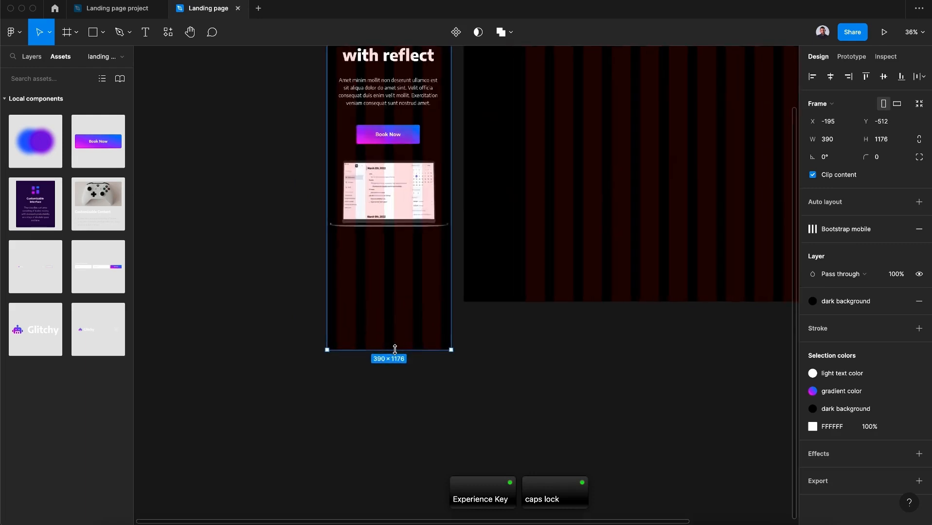
Shrink the mockup to about 520 × 390 and center it a little lower beneath the button
left_click(515, 263)
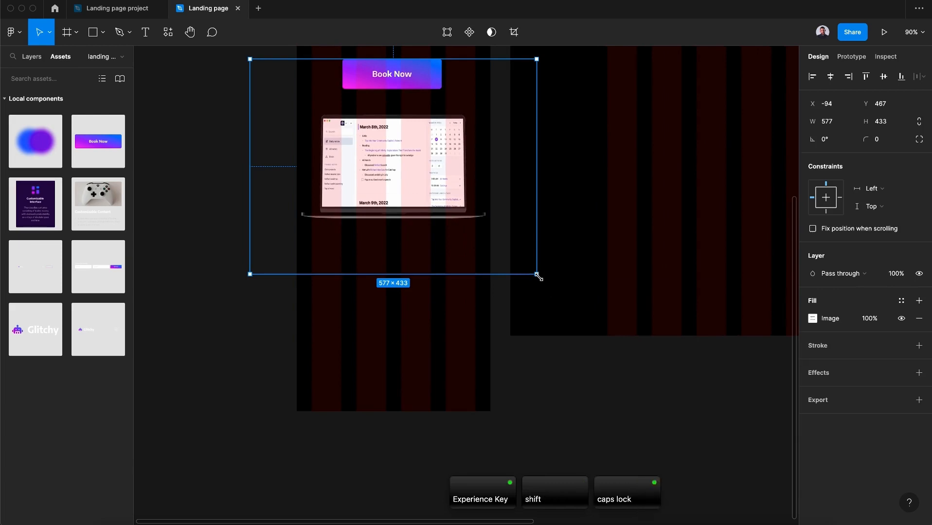
left_click_drag(537, 275, 516, 265)
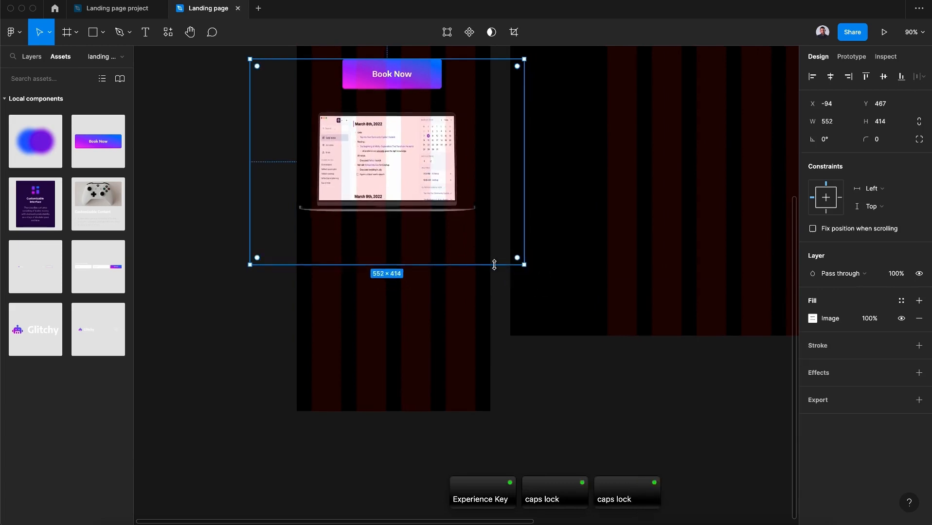
left_click_drag(250, 265, 264, 256)
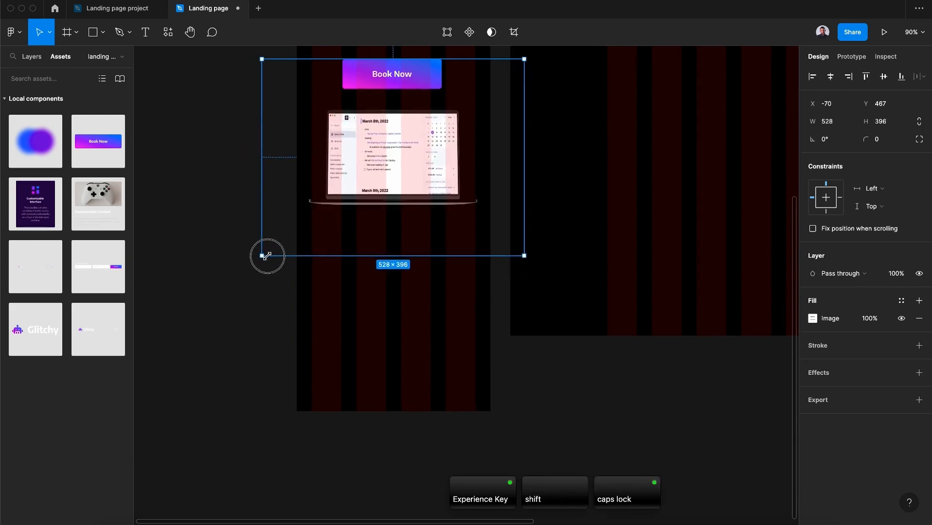
left_click_drag(387, 181, 391, 204)
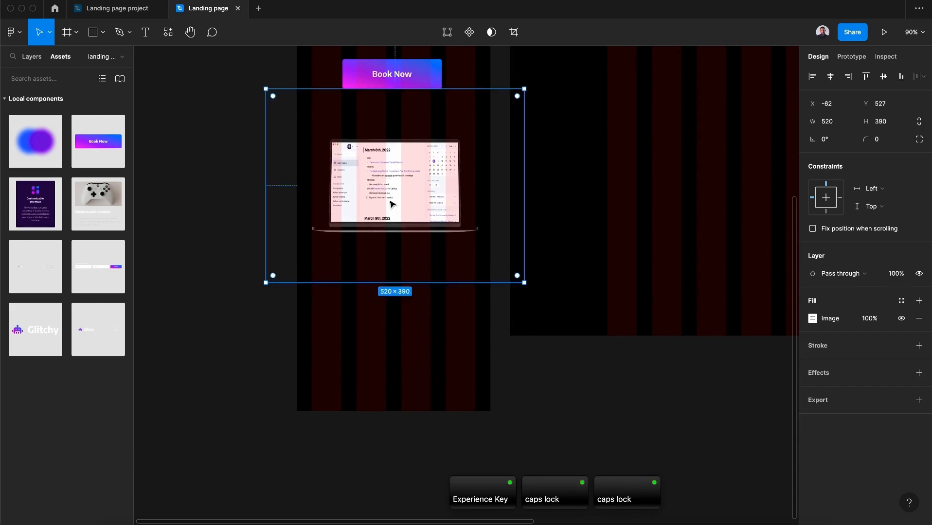
left_click(414, 446)
Import the five SVG logos brand 1 to brand 5 and place them on the canvas beside the iPhone frame
scroll(412, 445, "up", 5)
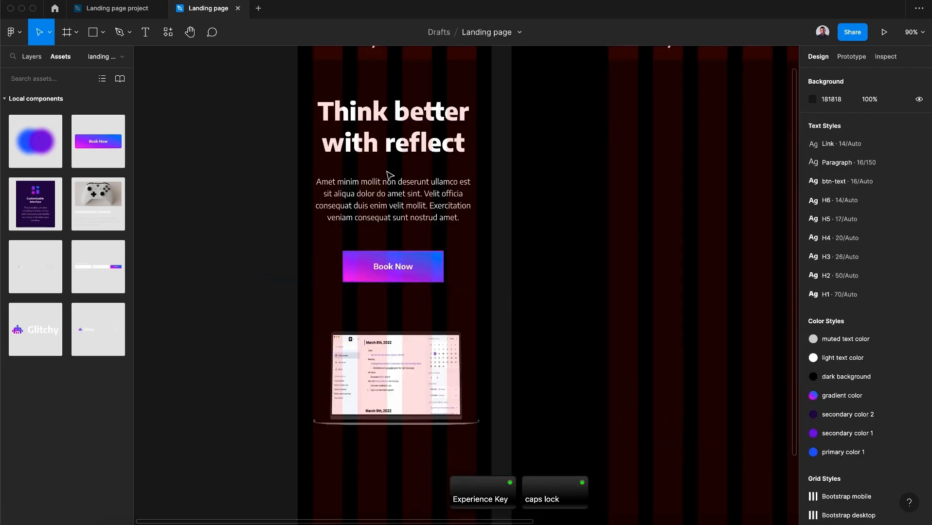
scroll(396, 187, "down", 3)
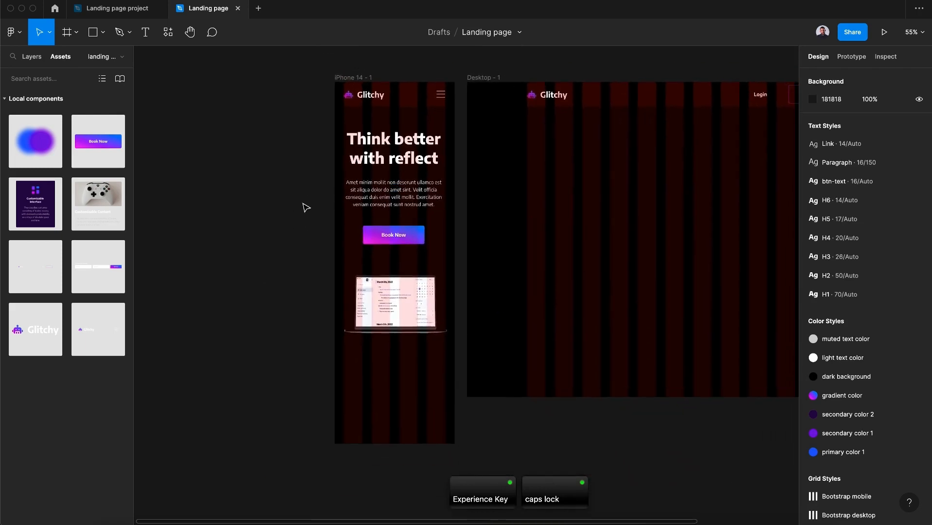
scroll(306, 207, "down", 1)
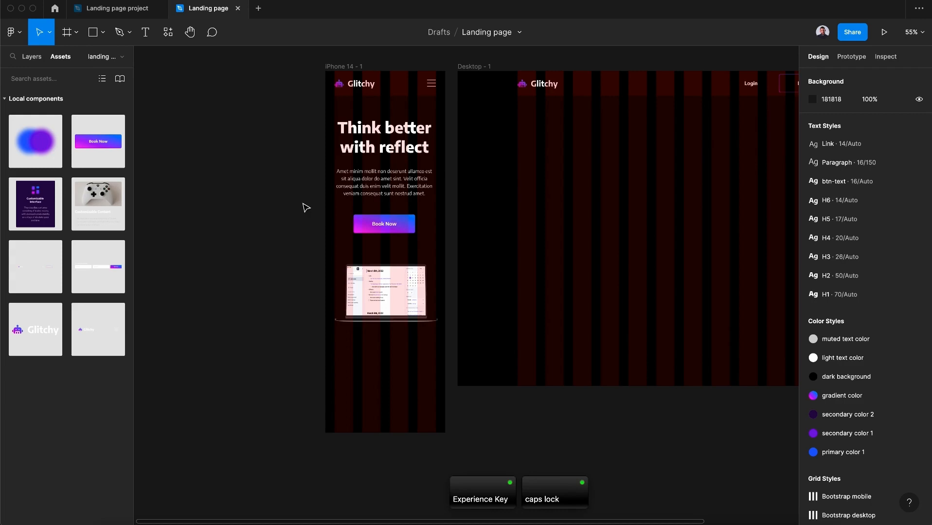
scroll(306, 207, "right", 1)
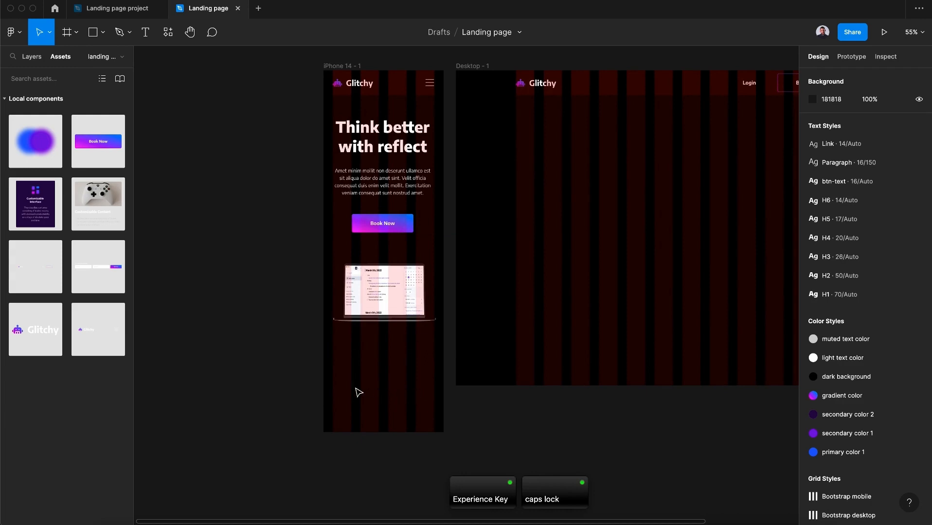
left_click(268, 319)
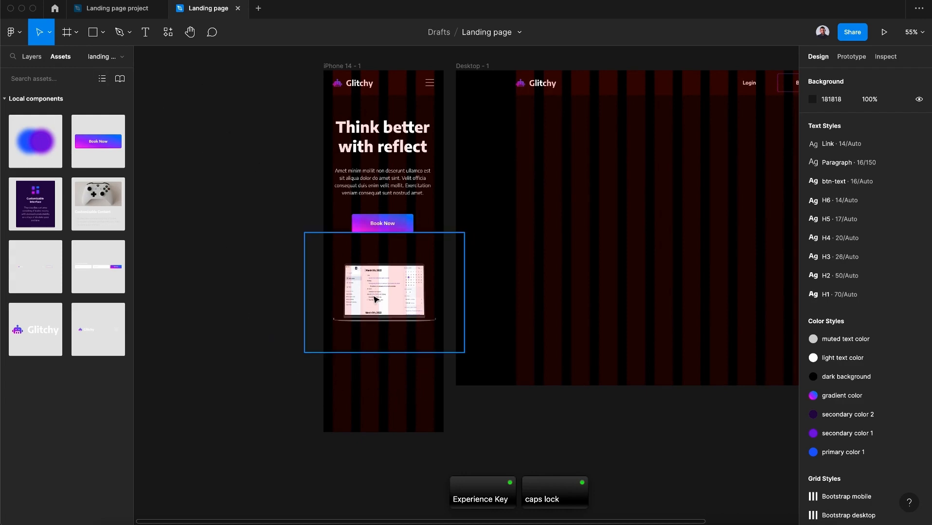
left_click(103, 38)
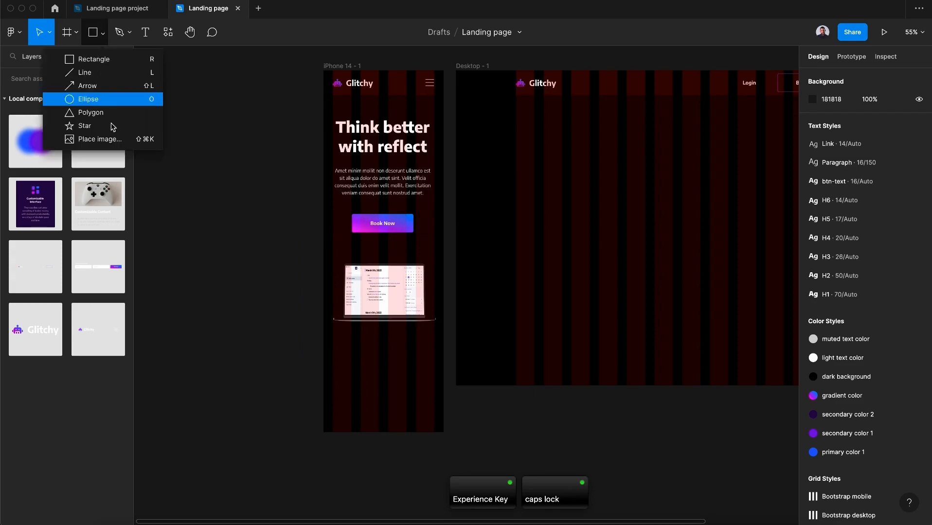
left_click(111, 139)
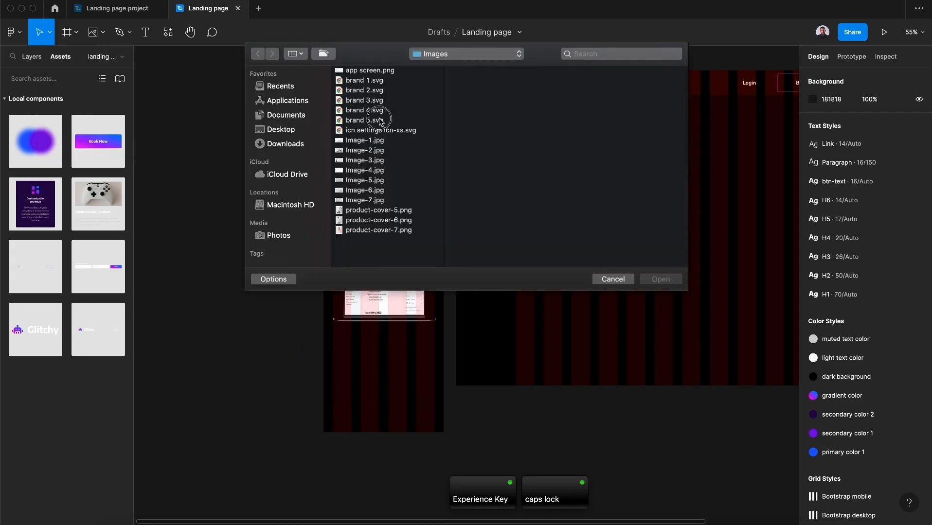
left_click(380, 120)
left_click(379, 85, "shift")
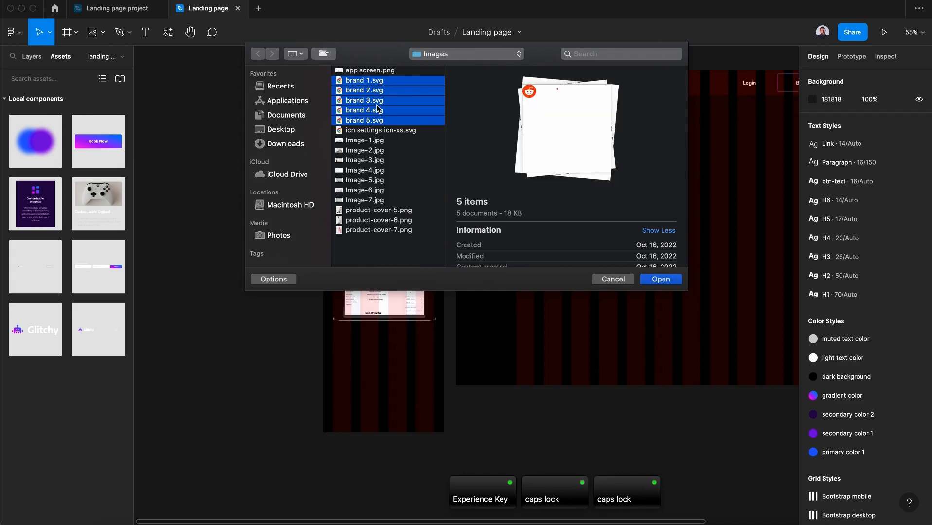
left_click(644, 281)
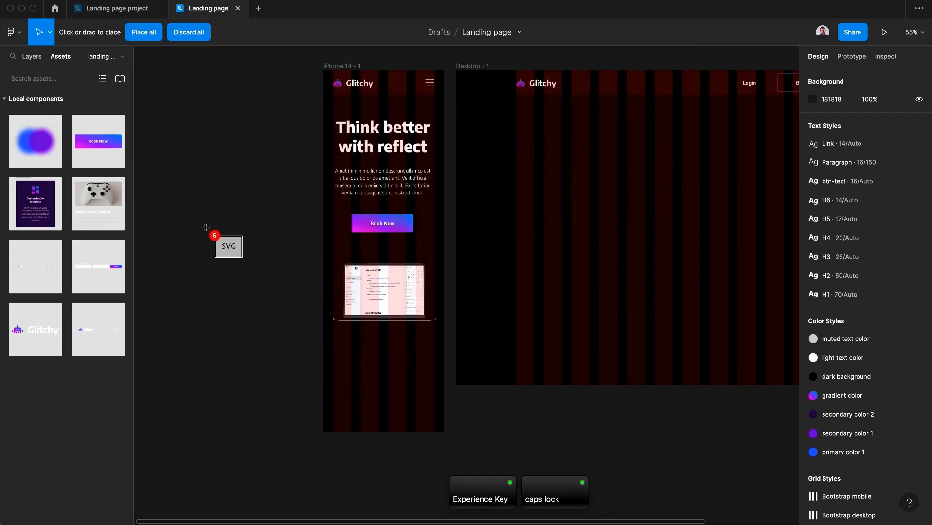
left_click(187, 189)
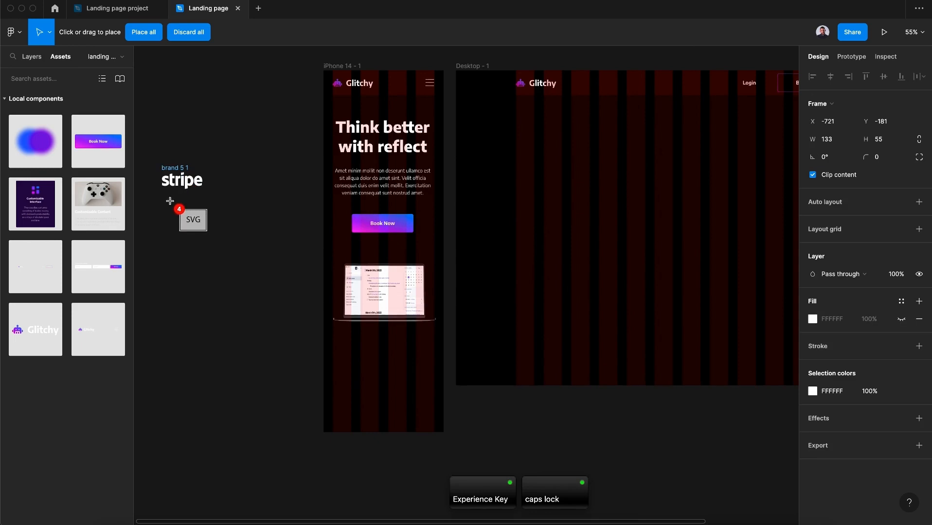
left_click(171, 202)
left_click(173, 239)
left_click(203, 280)
left_click(204, 340)
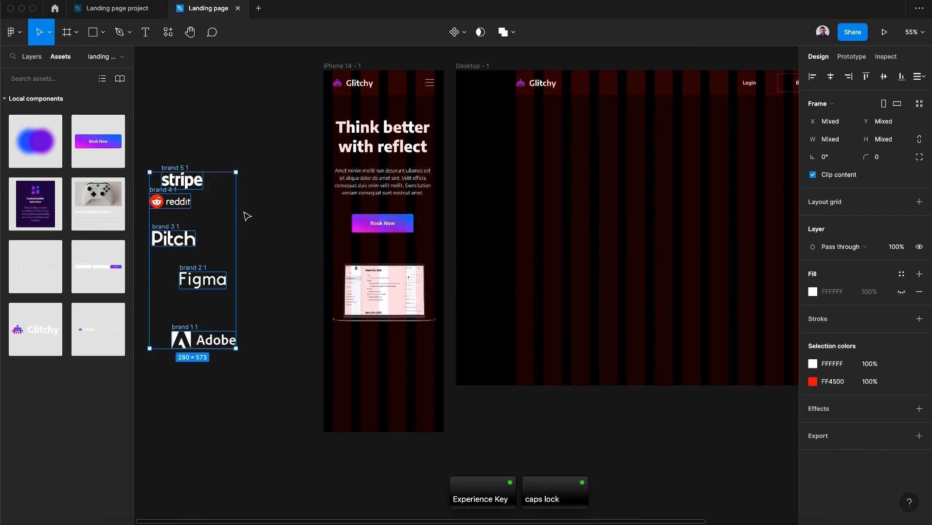
Arrange the logos under the mockup as two rows of two with Adobe centered below, and extend the frame to 1280 tall
left_click_drag(181, 177, 350, 340)
left_click_drag(160, 198, 397, 353)
left_click_drag(174, 238, 349, 380)
left_click_drag(190, 273, 398, 372)
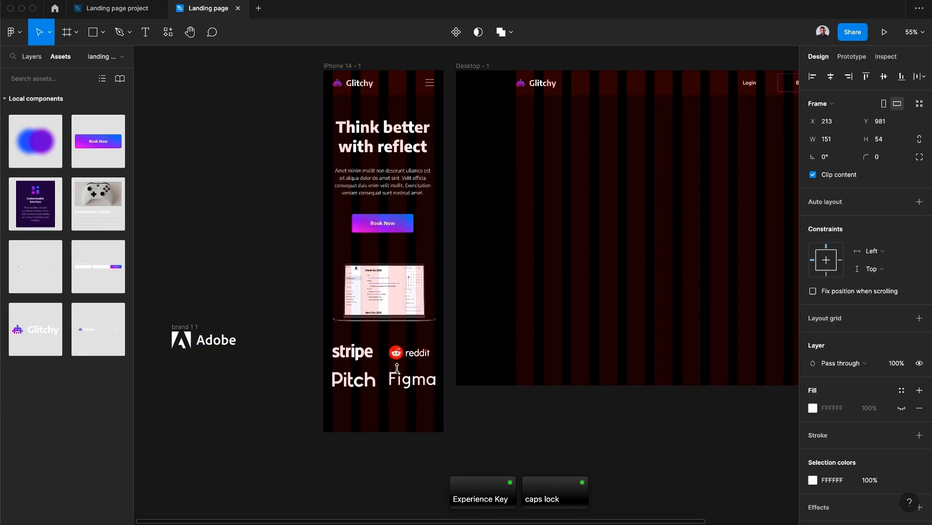
left_click_drag(201, 330, 375, 398)
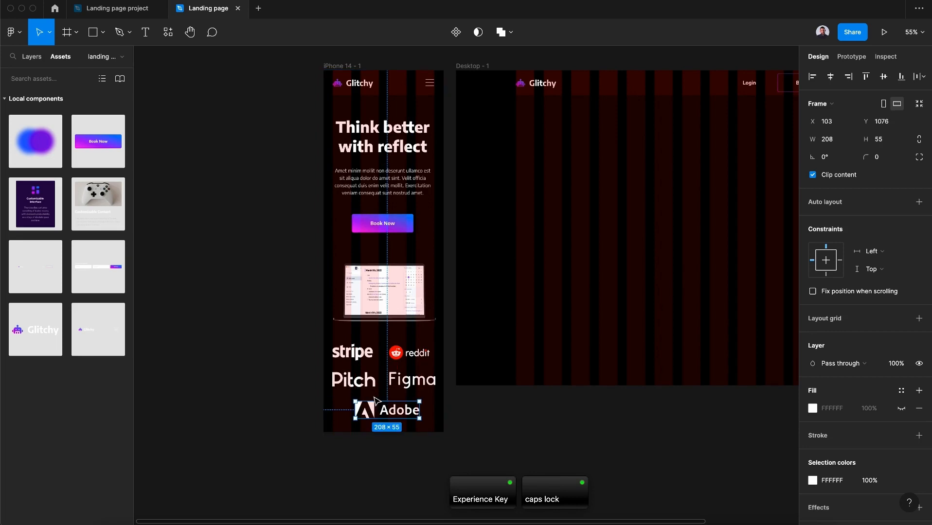
key("Escape")
left_click_drag(385, 432, 385, 459)
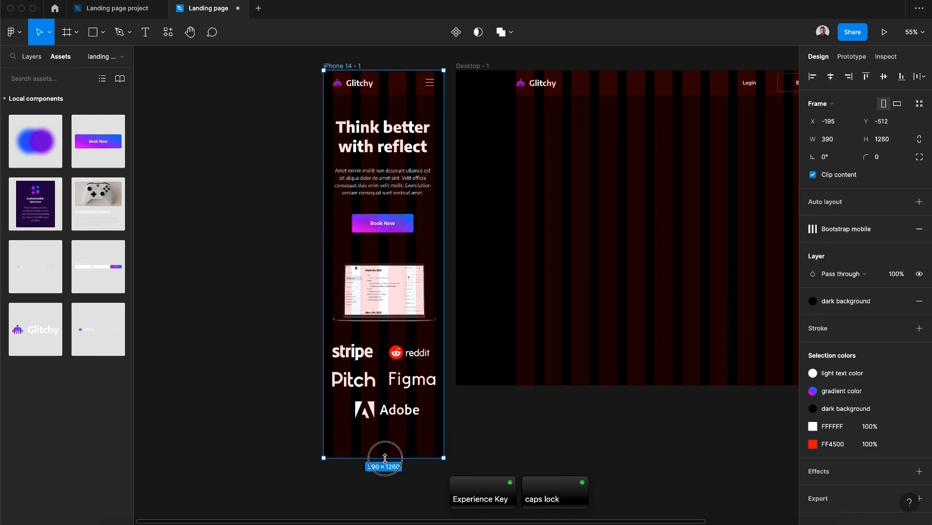
Scale the five selected logos down together and realign the reddit logo beside stripe in the first row
scroll(386, 461, "down", 5)
left_click(408, 255)
left_click(367, 256, "shift")
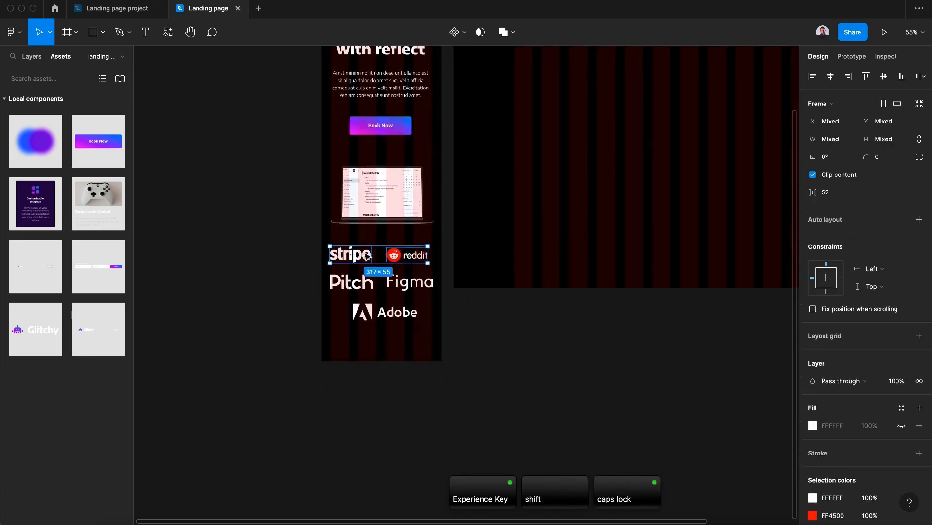
left_click(364, 279, "shift")
left_click(424, 280, "shift")
left_click(412, 312, "shift")
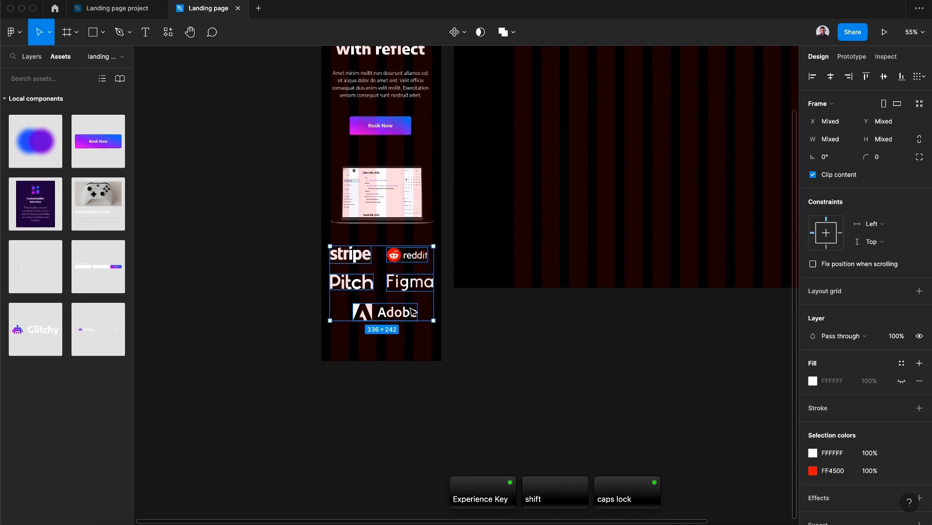
left_click_drag(433, 321, 416, 311)
left_click_drag(352, 261, 403, 257)
left_click(356, 259)
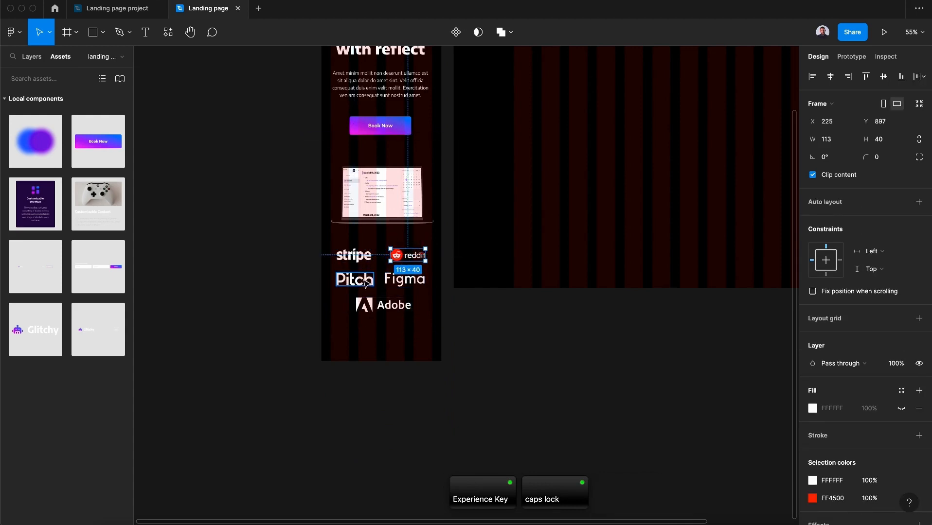
Nudge the Figma logo so it lines up with Pitch in the second logo row
left_click(547, 376)
scroll(547, 376, "up", 4)
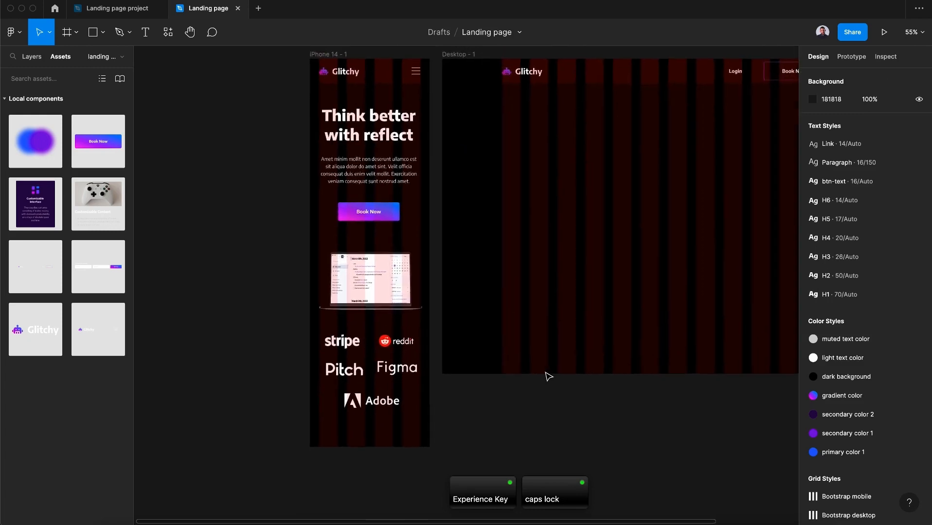
scroll(548, 376, "up", 1)
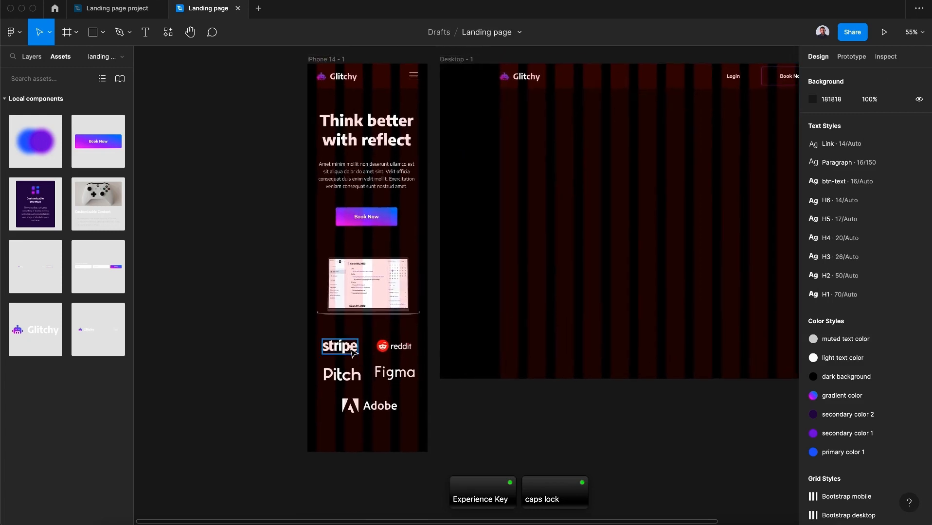
left_click(390, 348)
left_click(337, 349, "shift")
left_click(343, 374, "shift")
left_click(374, 404, "shift")
left_click(382, 377, "shift")
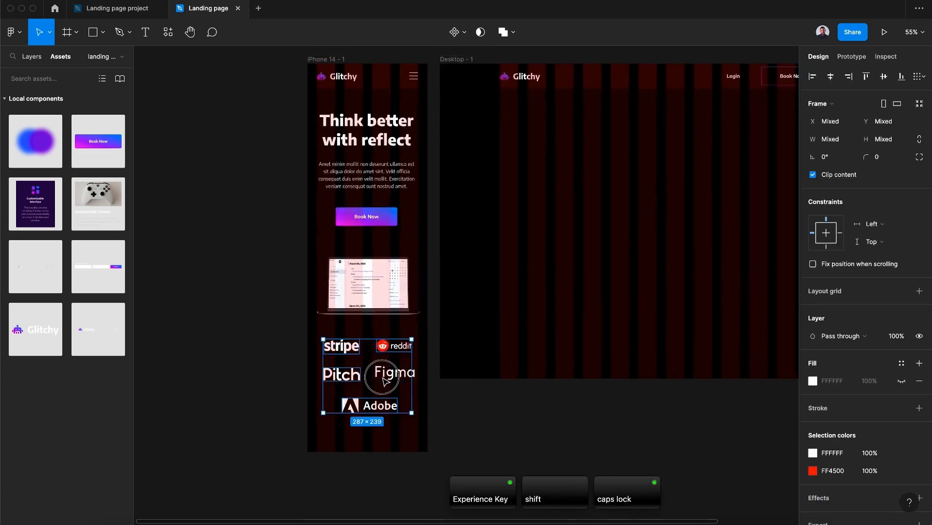
key("super+z")
left_click(391, 372, "shift")
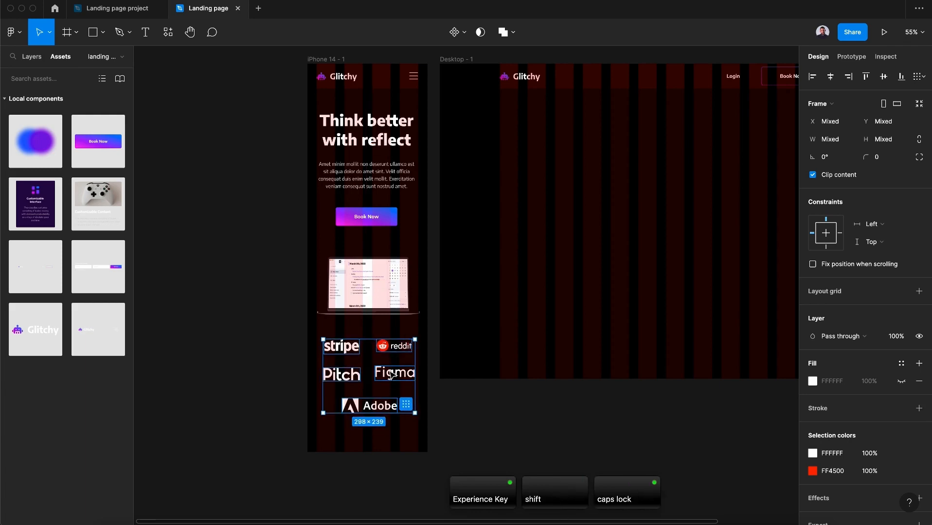
left_click_drag(392, 375, 394, 384)
left_click(389, 379)
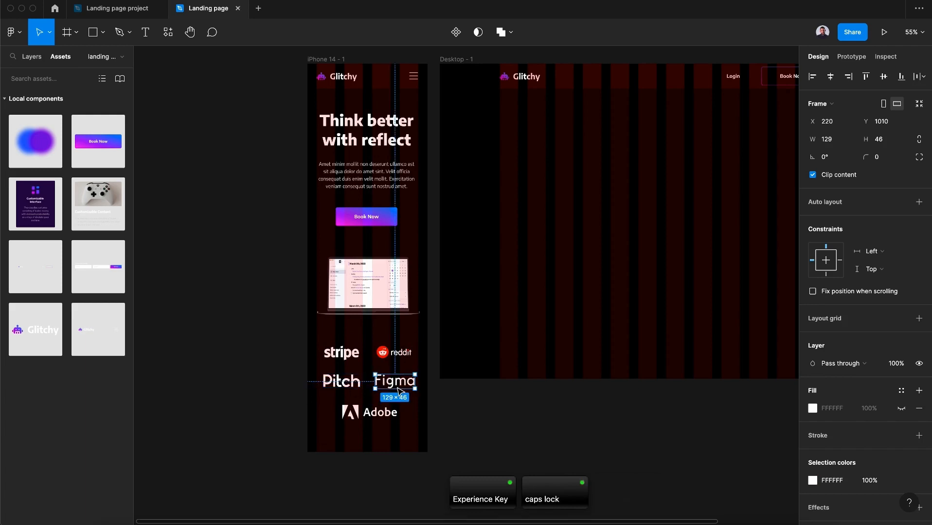
left_click(336, 386)
left_click(492, 411)
scroll(490, 411, "left", 3)
scroll(490, 411, "up", 2)
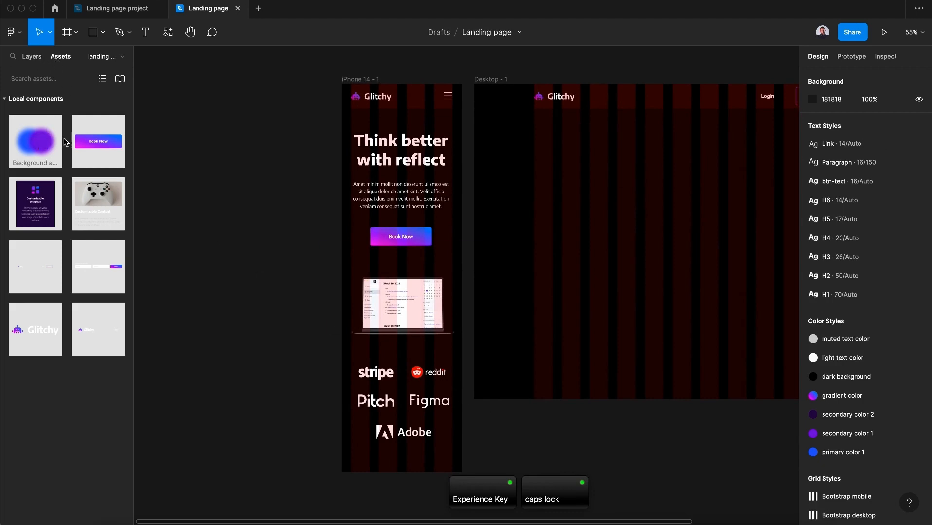
Place a Background animation component instance on the iPhone frame and move it beneath all other layers
left_click_drag(61, 158, 242, 221)
left_click_drag(527, 128, 276, 309)
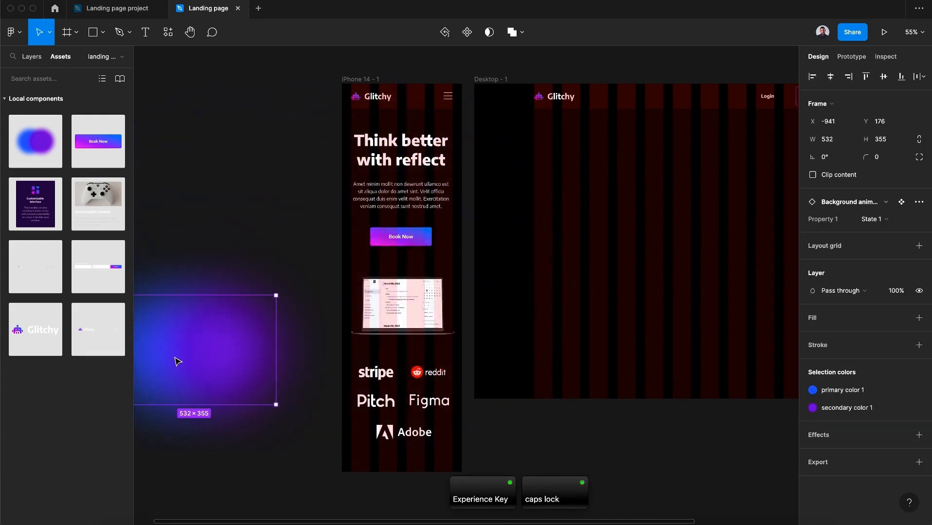
left_click_drag(179, 361, 401, 204)
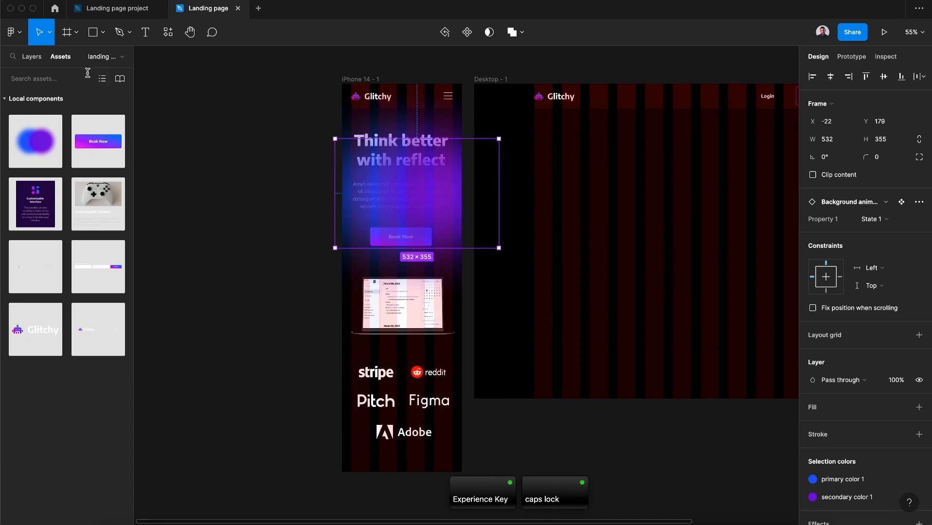
left_click(28, 57)
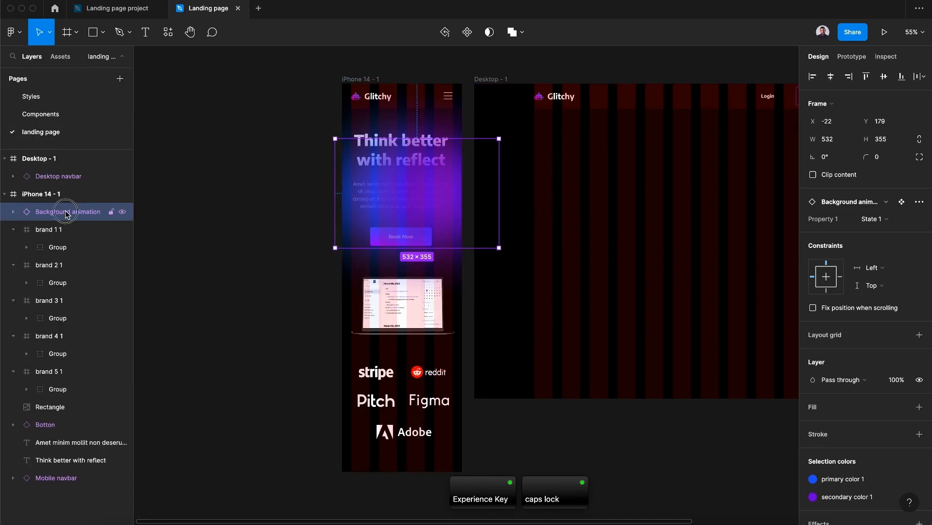
left_click_drag(66, 214, 88, 490)
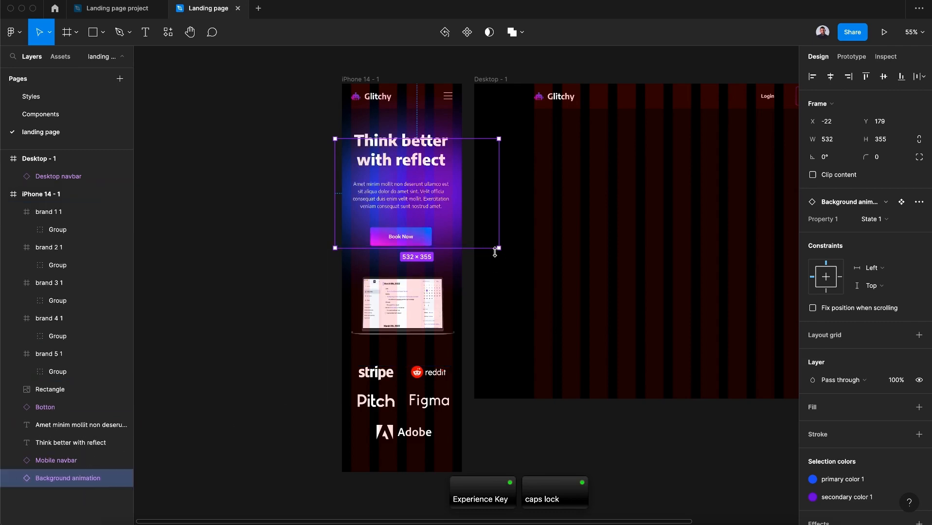
Resize the background animation to 390 × 877, starting at the frame's top, and center it horizontally
left_click_drag(500, 250, 462, 223)
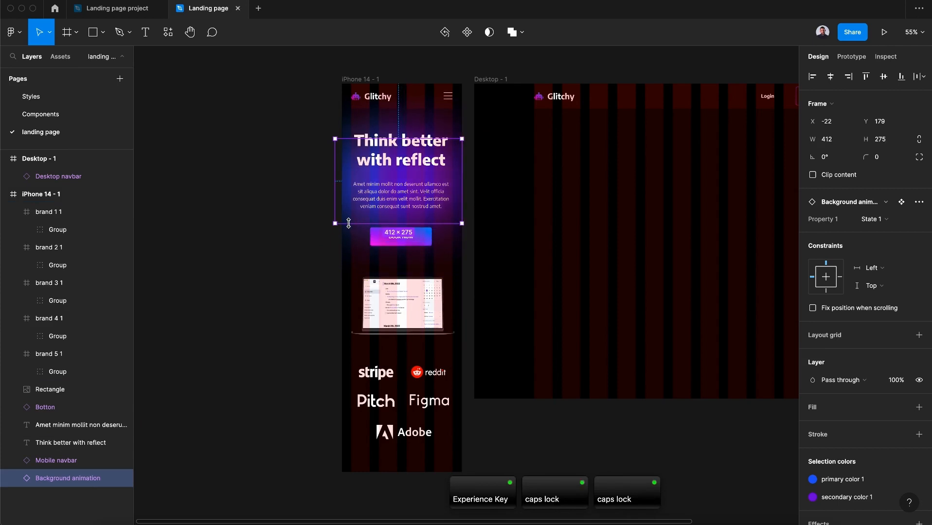
left_click_drag(335, 222, 342, 219)
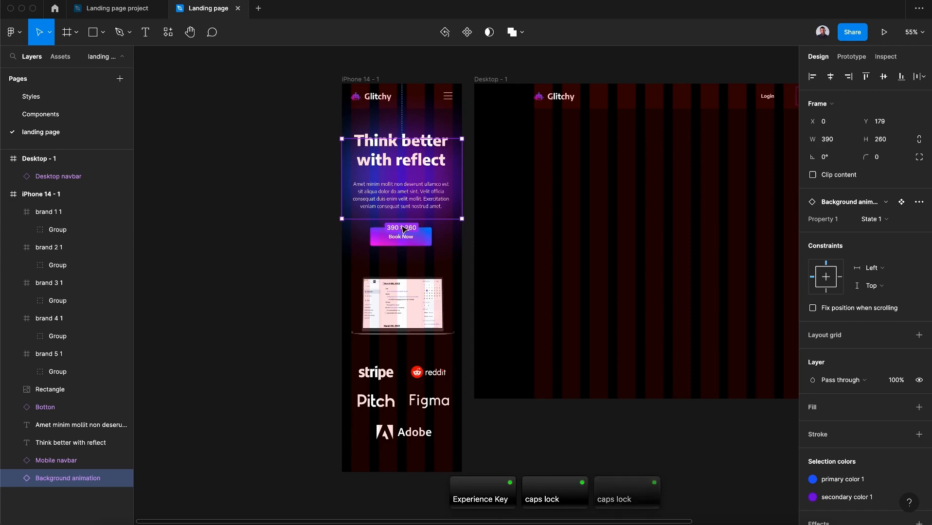
left_click_drag(402, 219, 399, 410)
left_click_drag(436, 199, 438, 151)
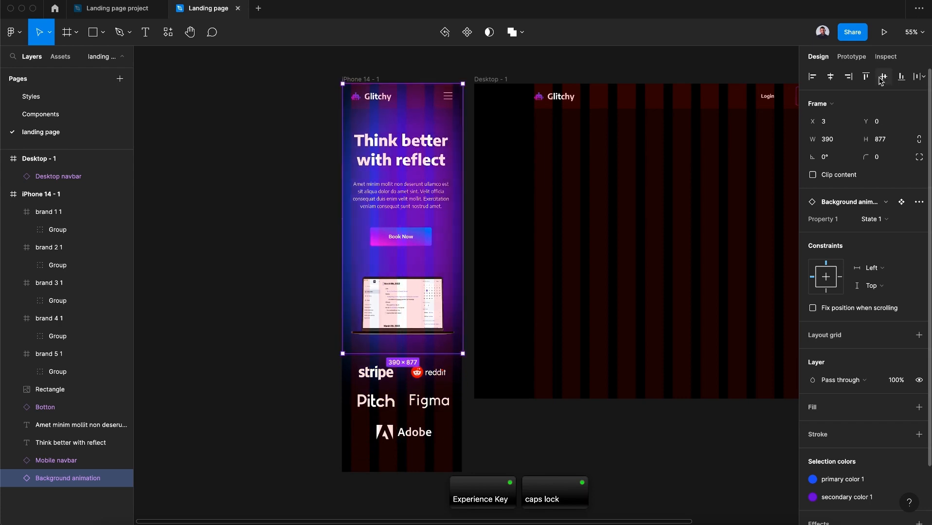
left_click(832, 77)
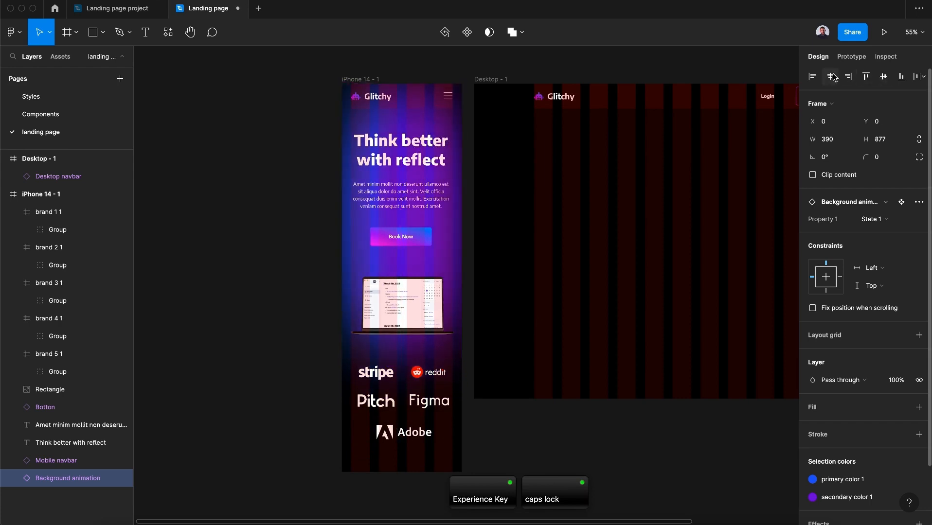
Group the five brand logos and rename the group Brands section
left_click(372, 481)
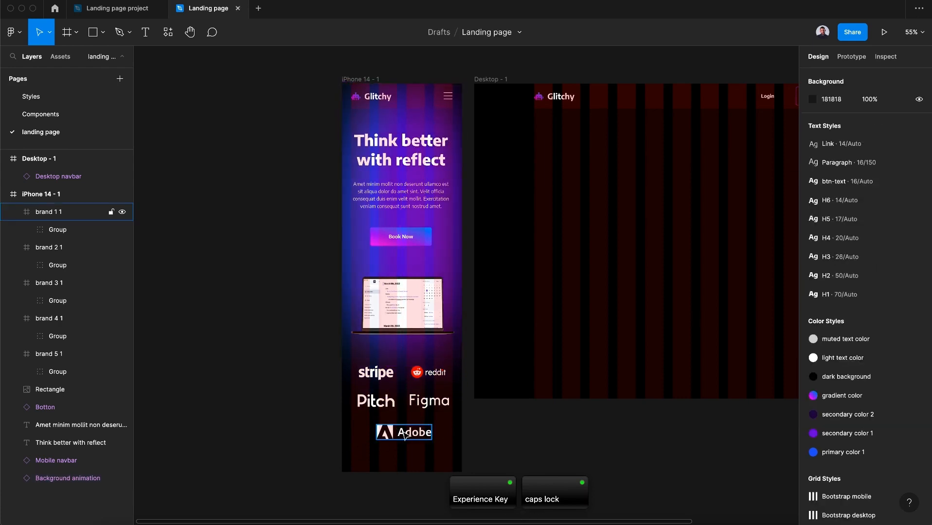
left_click_drag(301, 448, 453, 368)
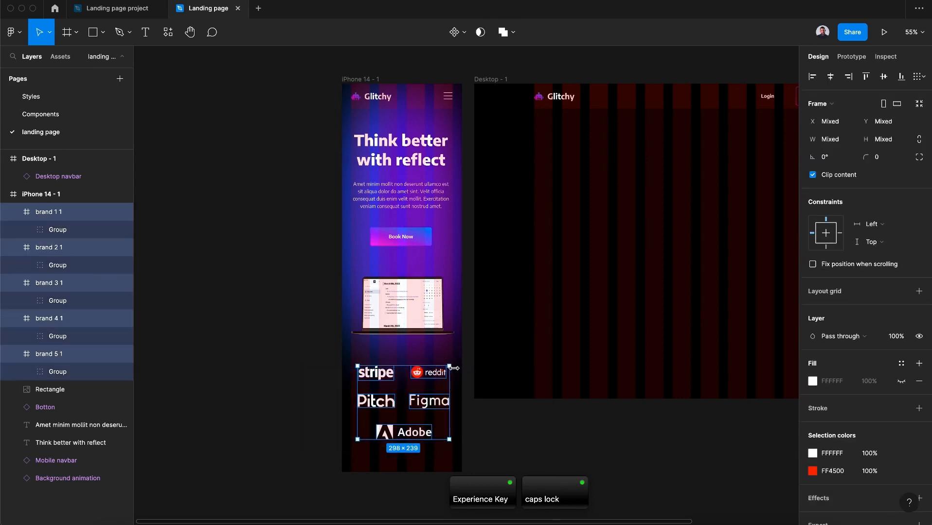
key("super+g")
double_click(108, 210)
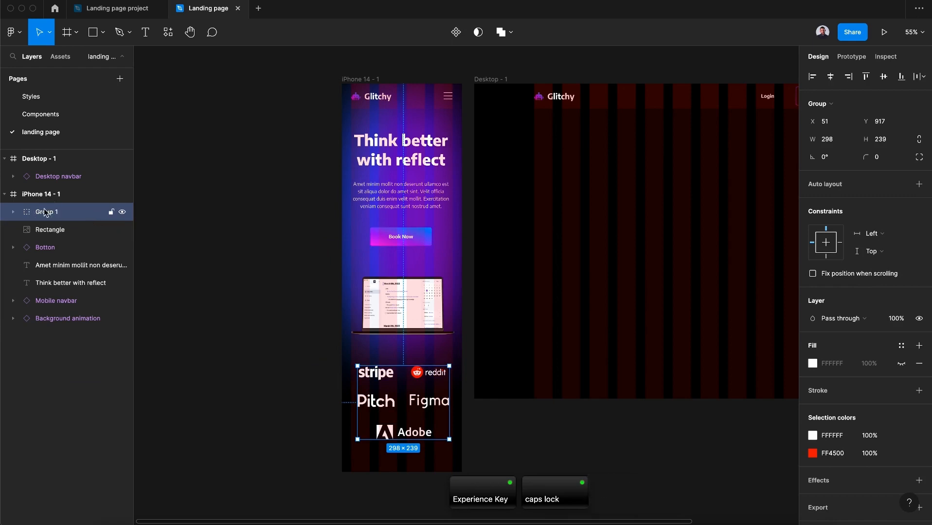
type("BBrand")
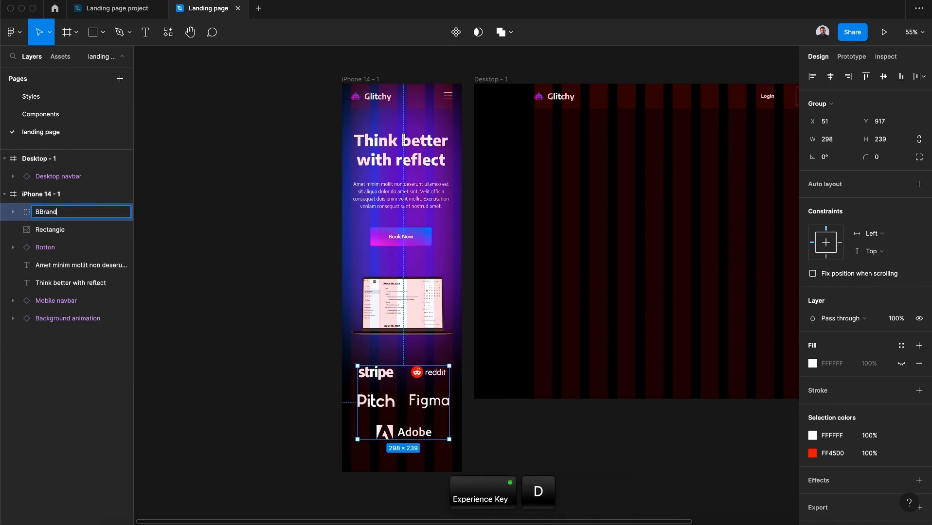
left_click(40, 212)
key("BackSpace")
left_click(57, 214)
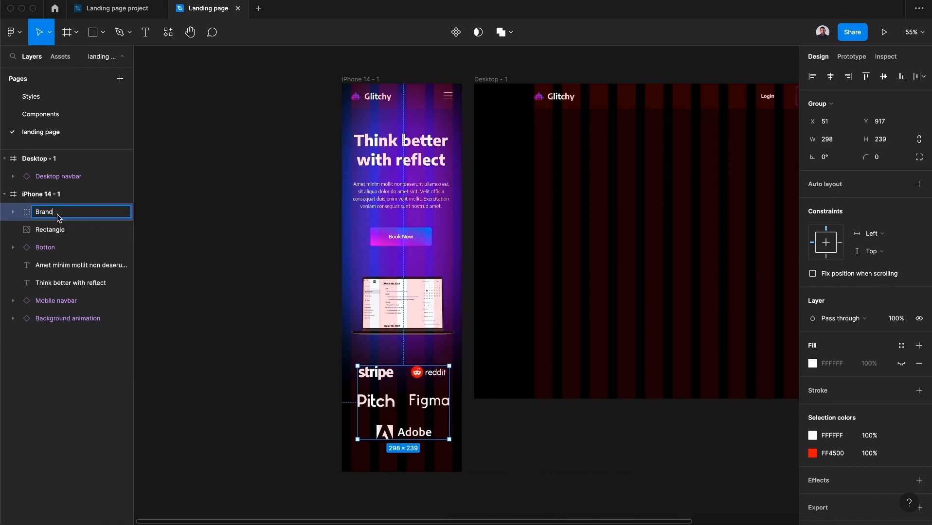
type("section")
left_click(54, 215)
type("s")
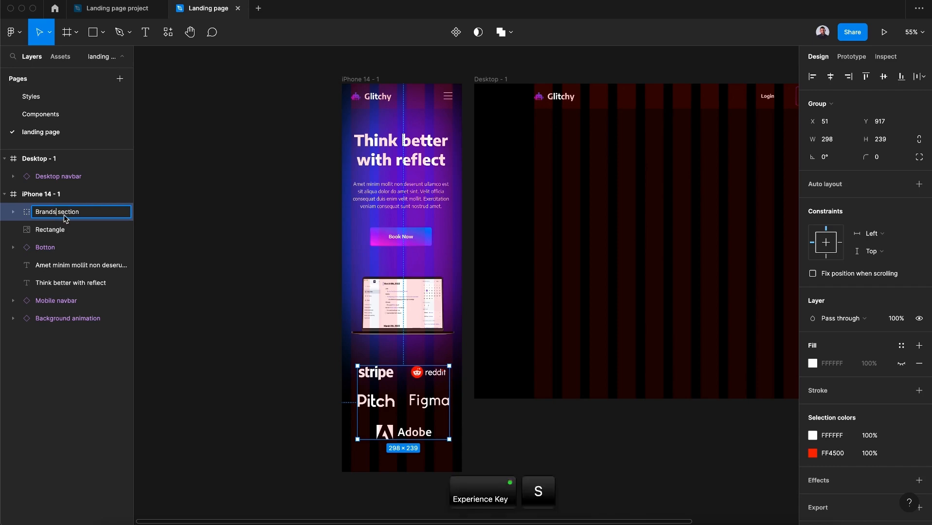
Group the navbar, heading, paragraph, button, mockup and brands section together and name the group Header
left_click(389, 292)
left_click(412, 147)
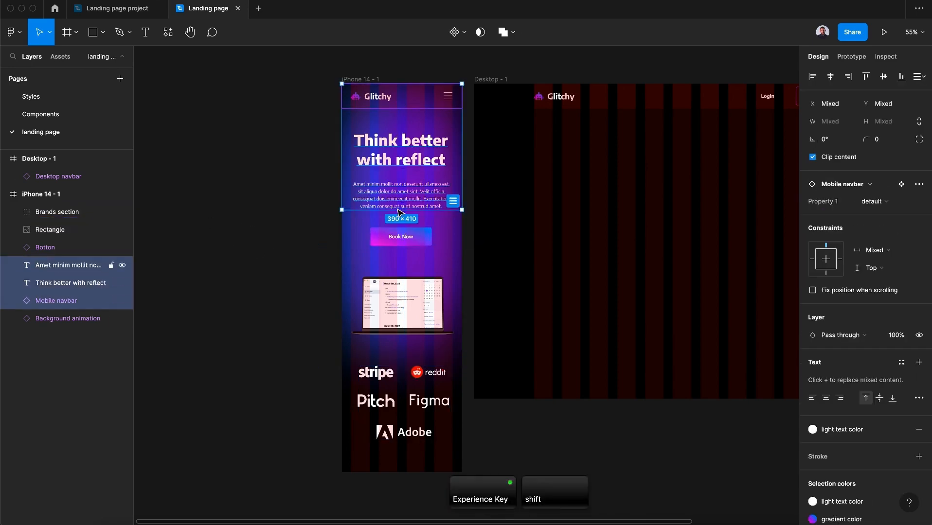
left_click(402, 236, "shift")
left_click(402, 314, "shift")
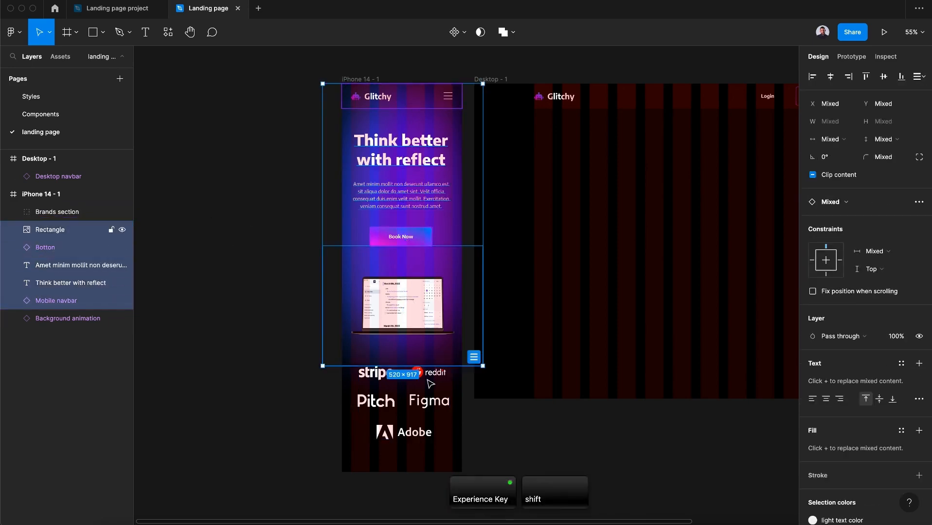
left_click(436, 402, "shift")
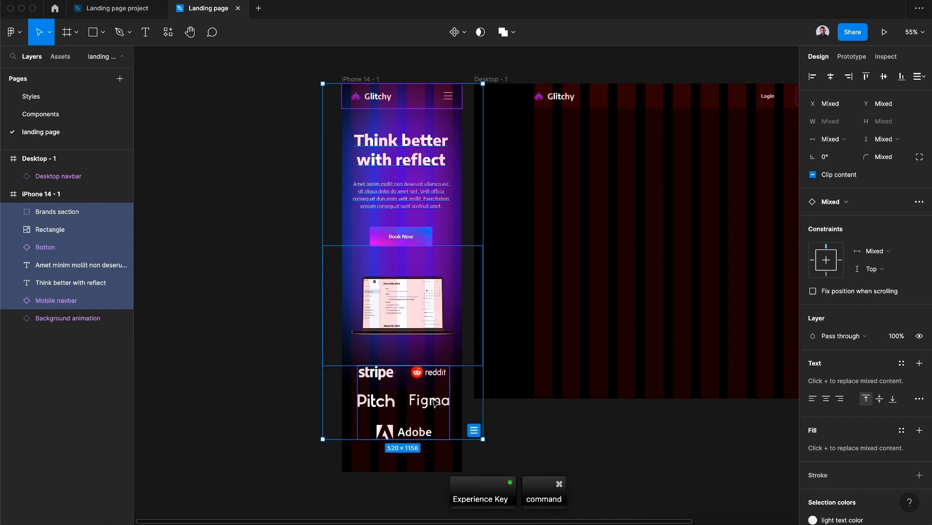
key("super+g")
key("super+r")
type("Header")
key("Return")
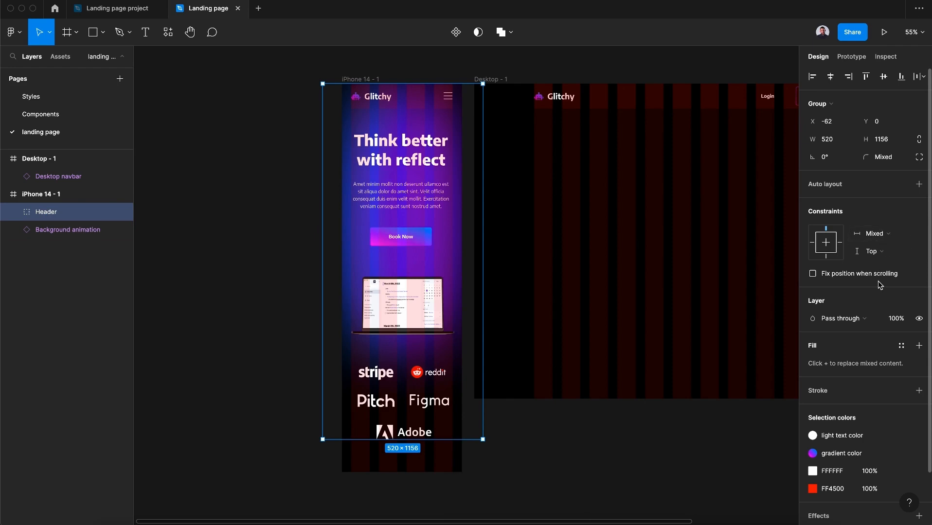
Convert the Header group into a frame and set its horizontal constraint to Left and right
left_click(822, 104)
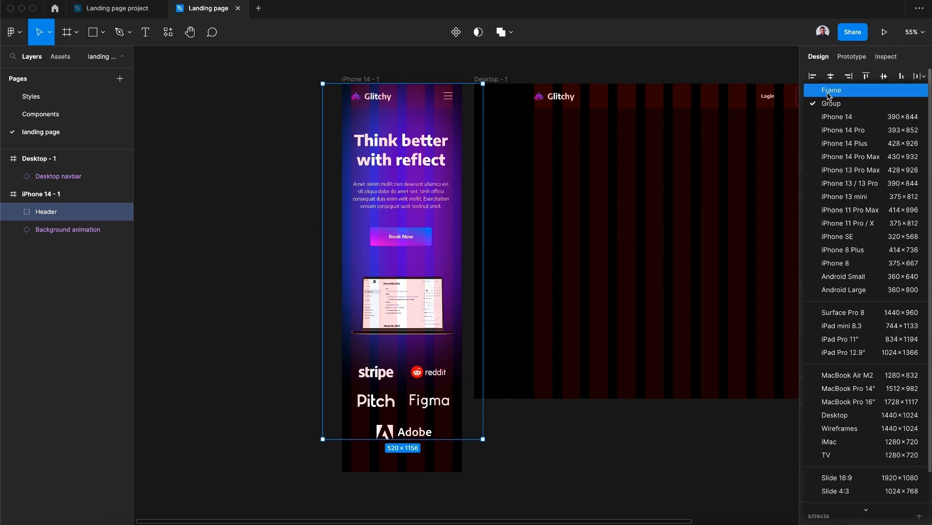
left_click(832, 91)
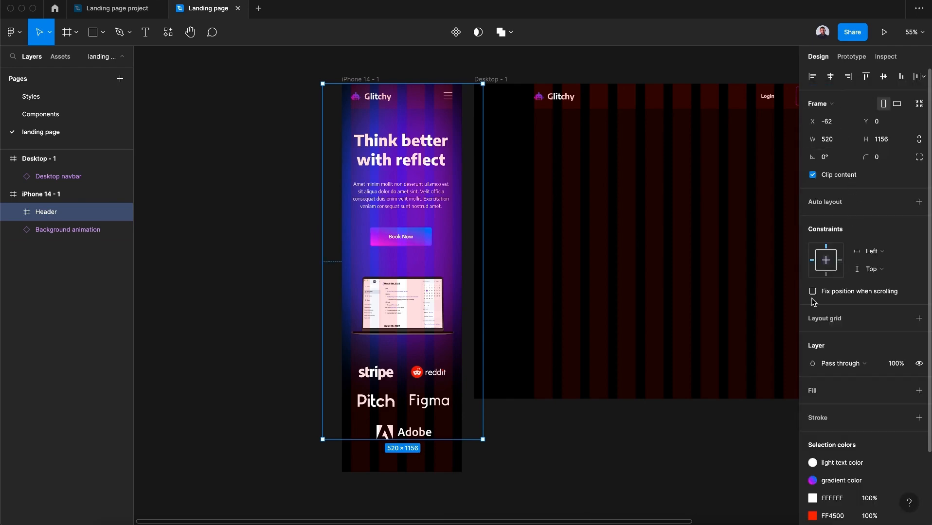
left_click(872, 251)
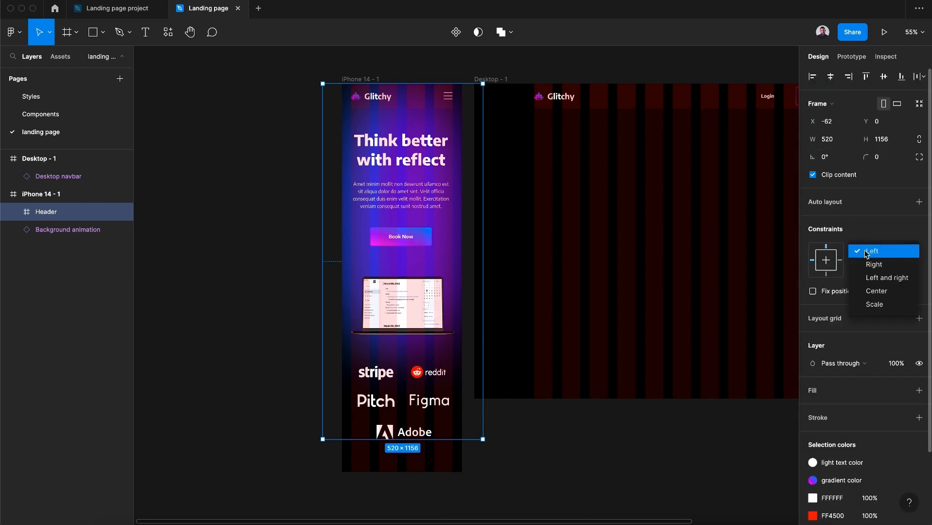
left_click(885, 278)
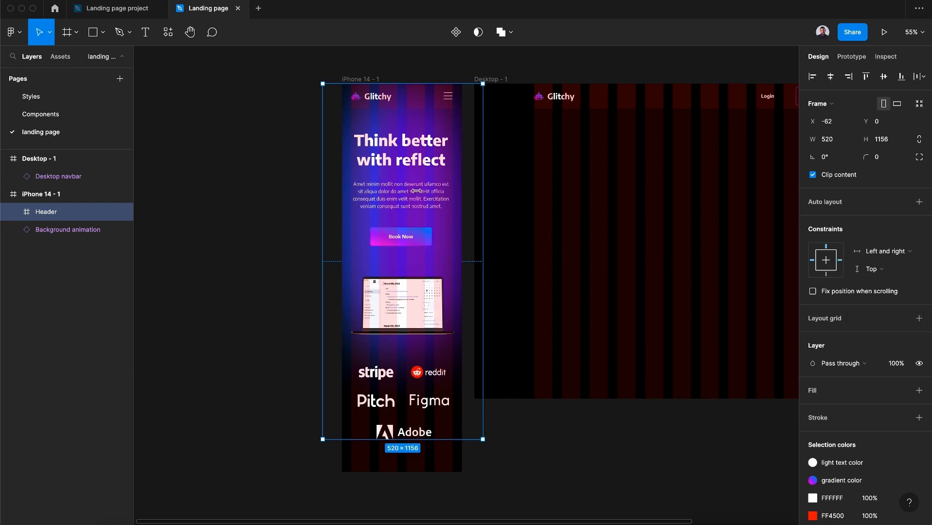
Drag the iPhone frame's left edge to test how the Header responds to width changes
left_click(252, 156)
left_click(356, 82)
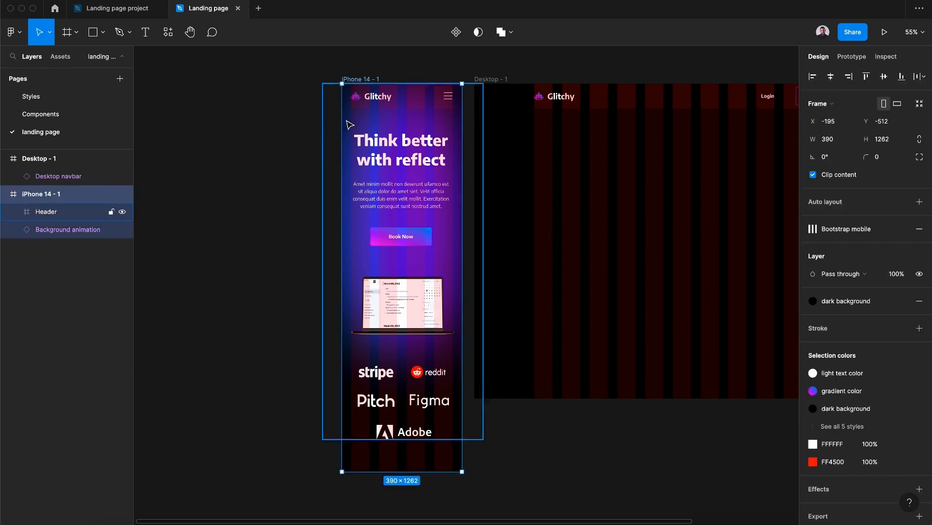
left_click_drag(342, 141, 286, 140)
Set the laptop mockup image's horizontal constraint to Center
left_click(412, 302)
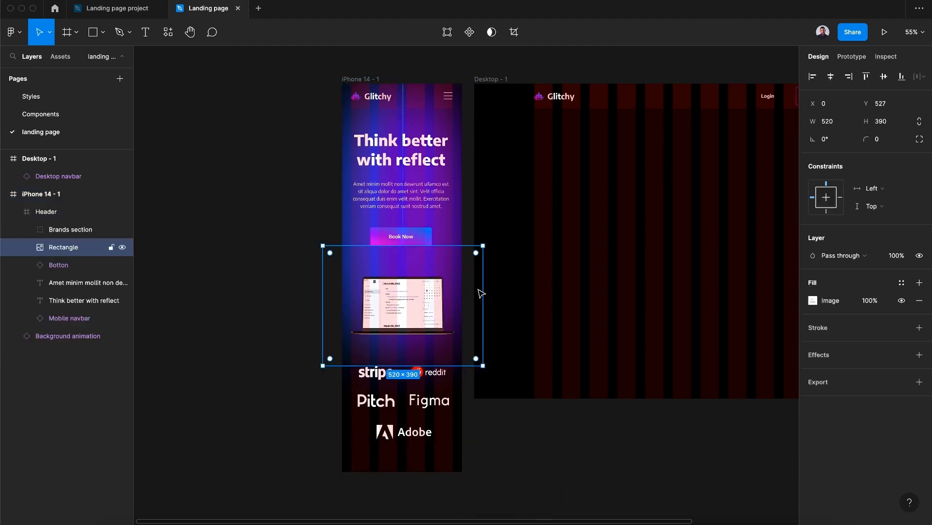
left_click(874, 188)
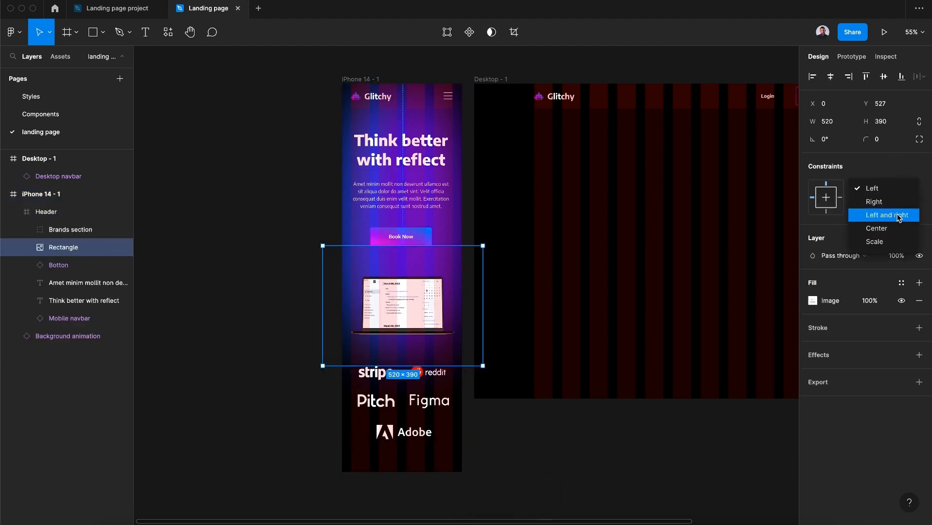
left_click(876, 228)
left_click(436, 385)
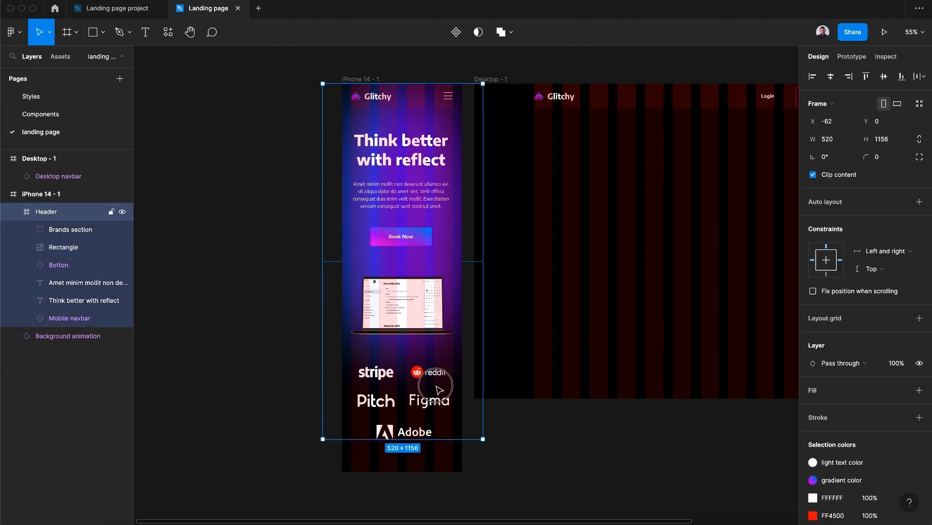
Set the brands section's horizontal constraint to Center
left_click(421, 381)
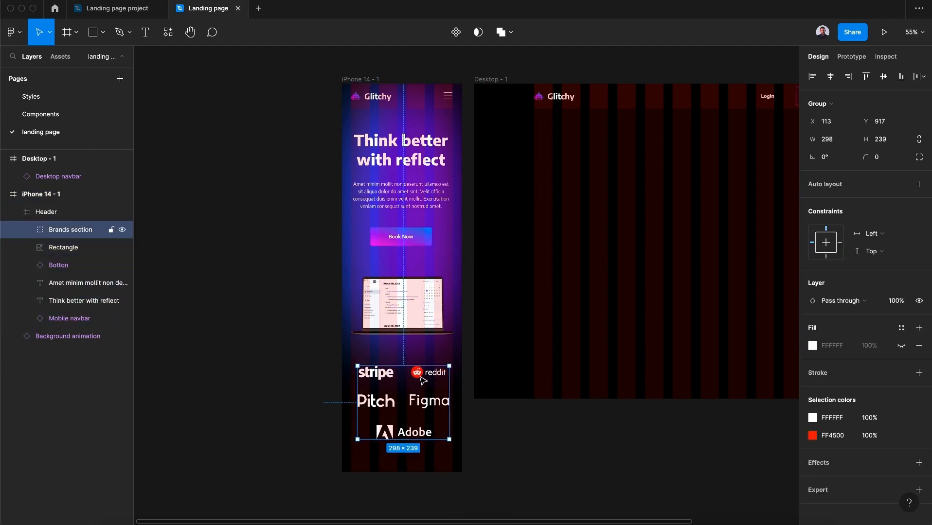
left_click(875, 234)
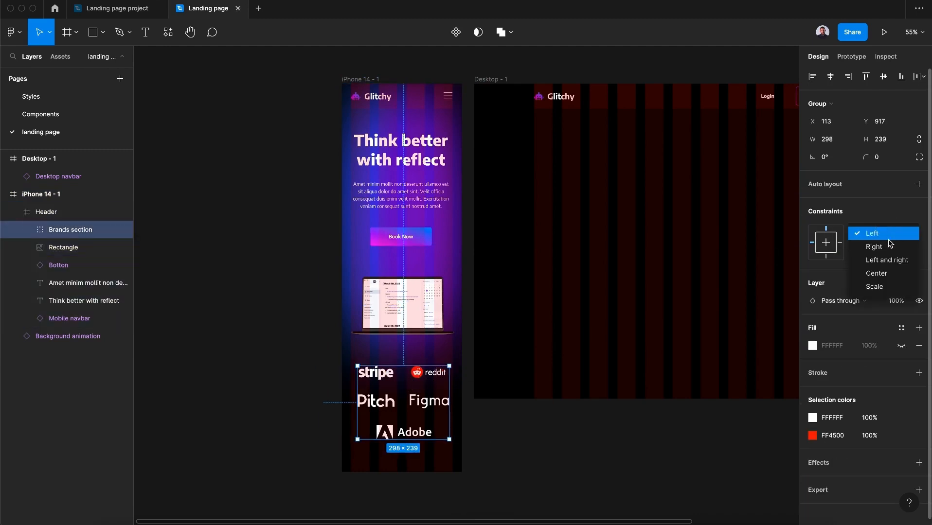
left_click(876, 271)
Drag the iPhone frame's left edge to test the layout, then undo the resize
left_click(354, 80)
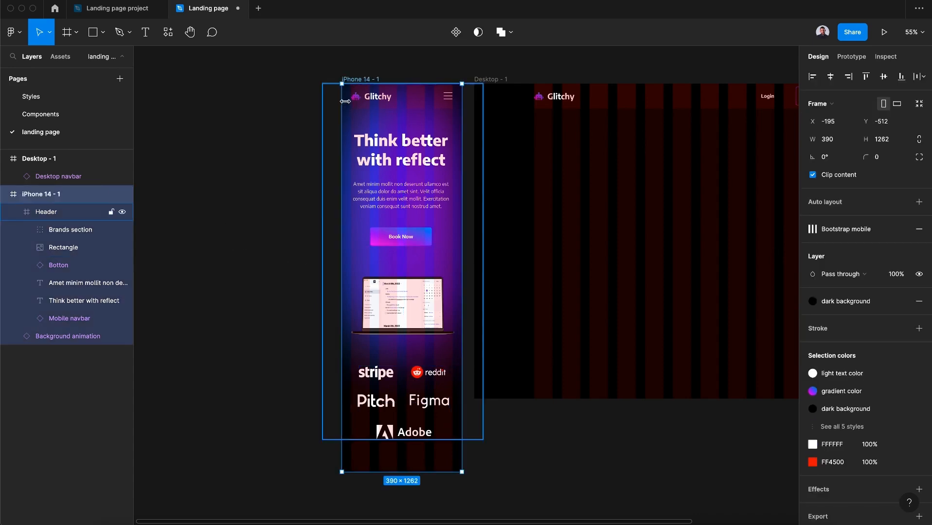
left_click_drag(340, 105, 265, 107)
key("super+z")
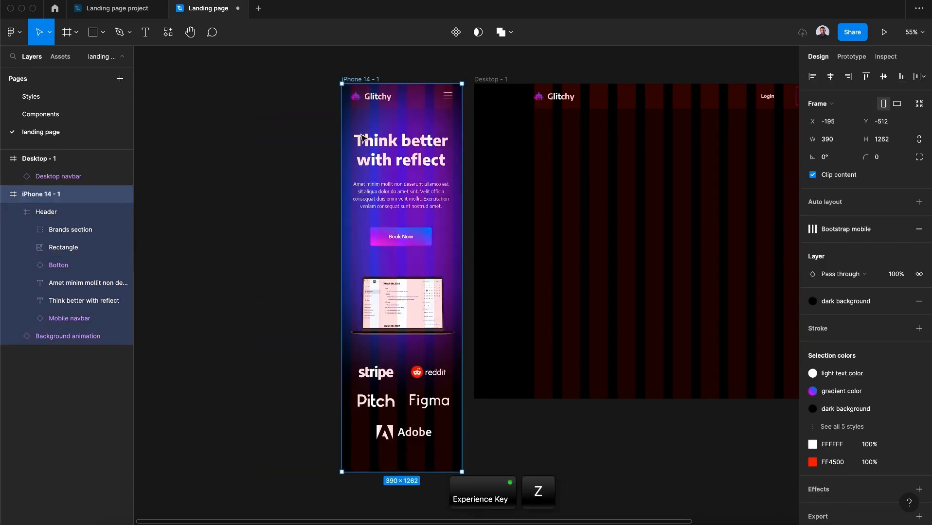
Set the Background animation's horizontal constraint to Left and right
left_click(59, 337)
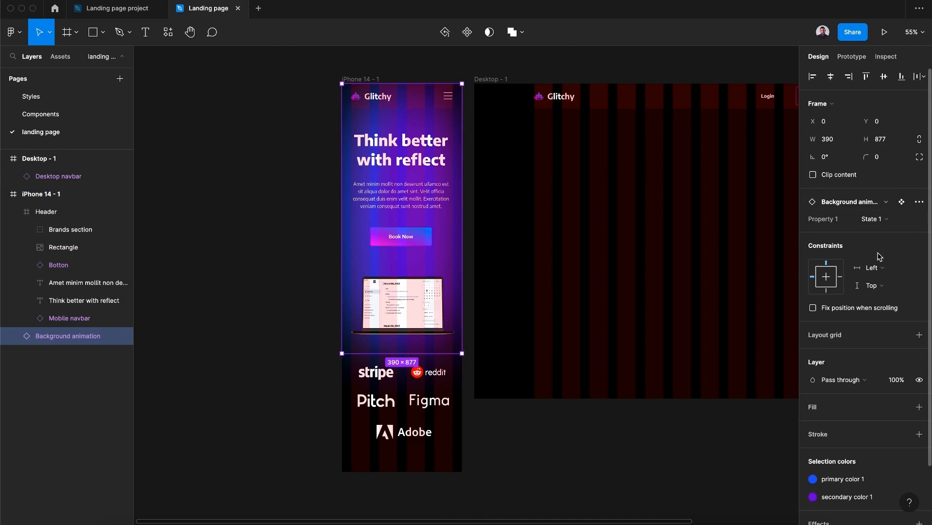
left_click(882, 269)
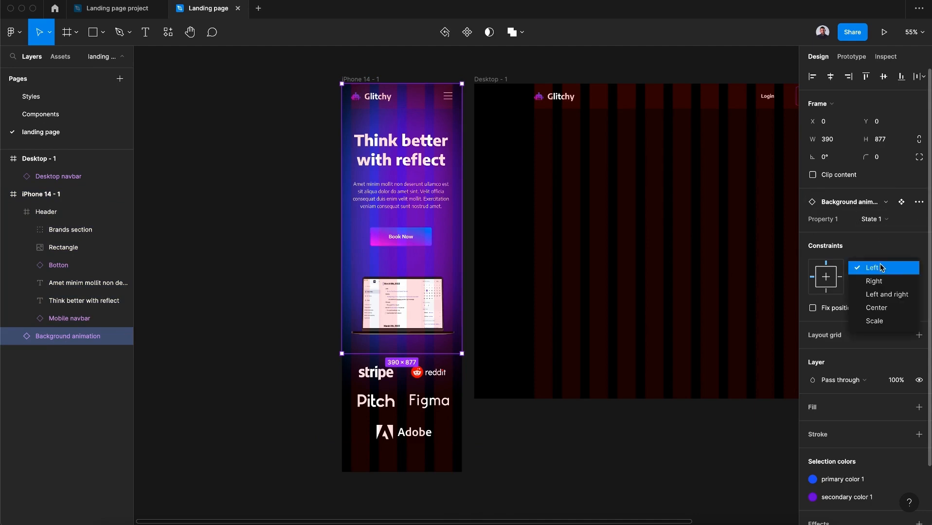
left_click(887, 295)
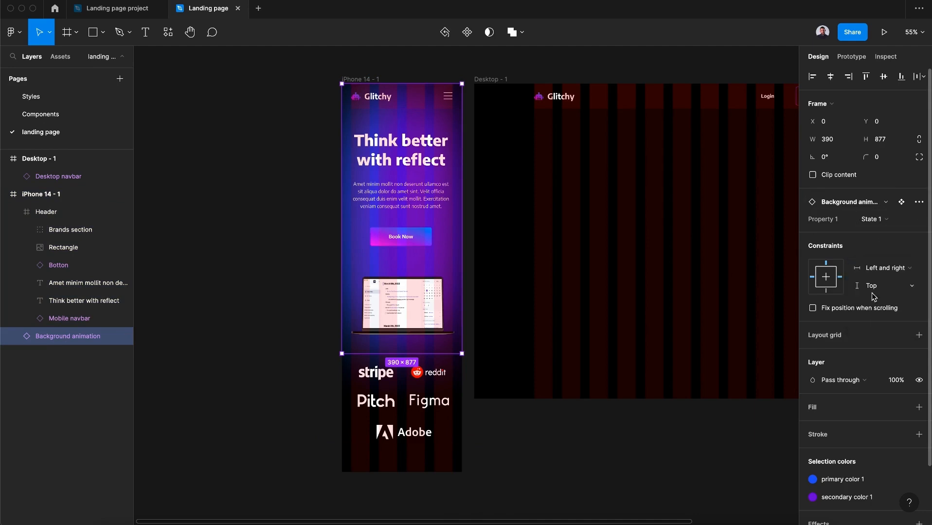
Drag the iPhone frame's left edge again to test the layout, then undo the resize
left_click(295, 145)
left_click(360, 79)
left_click_drag(342, 140, 271, 171)
key("super+z")
Copy the heading, paragraph, button, laptop mockup and brands section from the iPhone Header and paste them into the Desktop frame
scroll(274, 172, "right", 3)
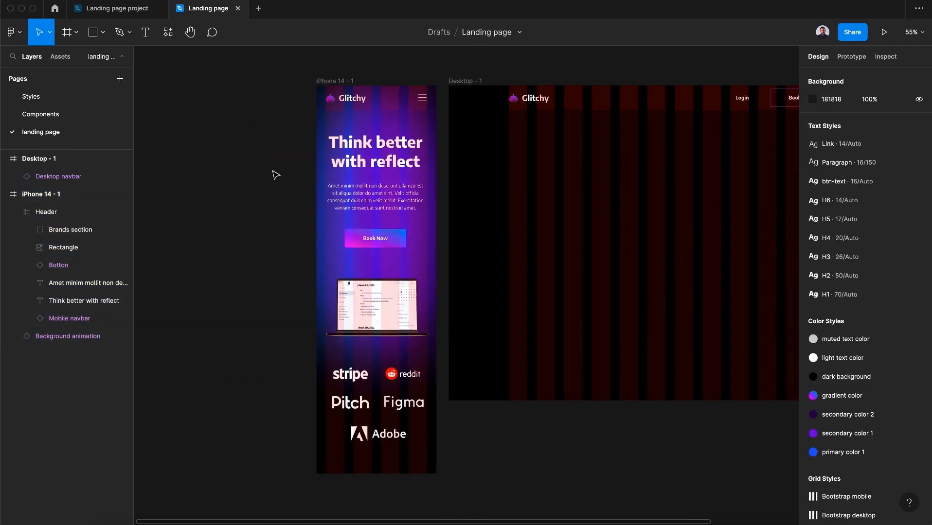
scroll(275, 174, "right", 2)
scroll(275, 174, "up", 1)
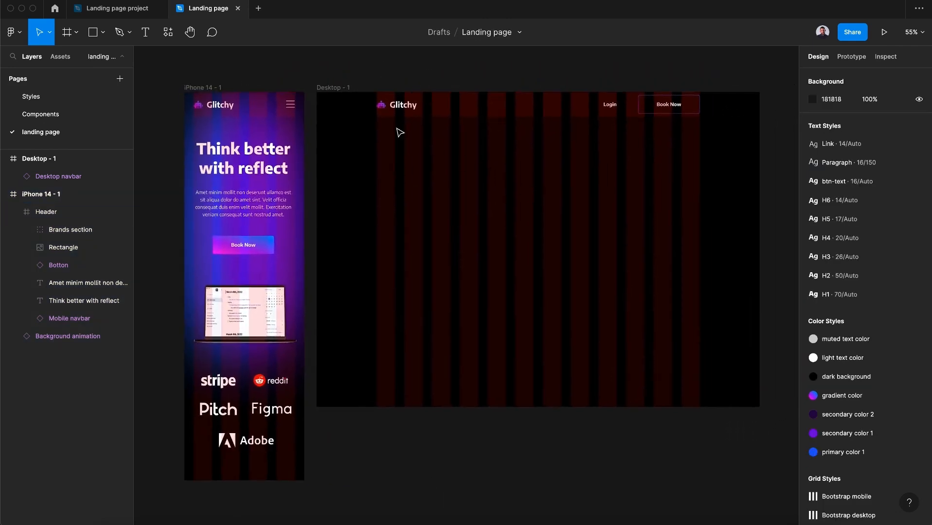
left_click(334, 88)
left_click(374, 170)
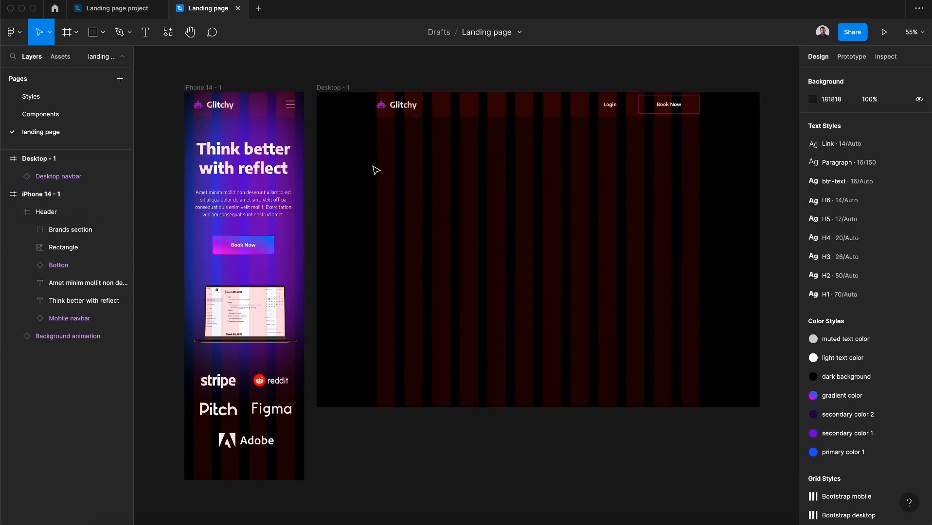
left_click(256, 161)
left_click(269, 195, "shift")
left_click(244, 244, "shift")
left_click(260, 298, "shift")
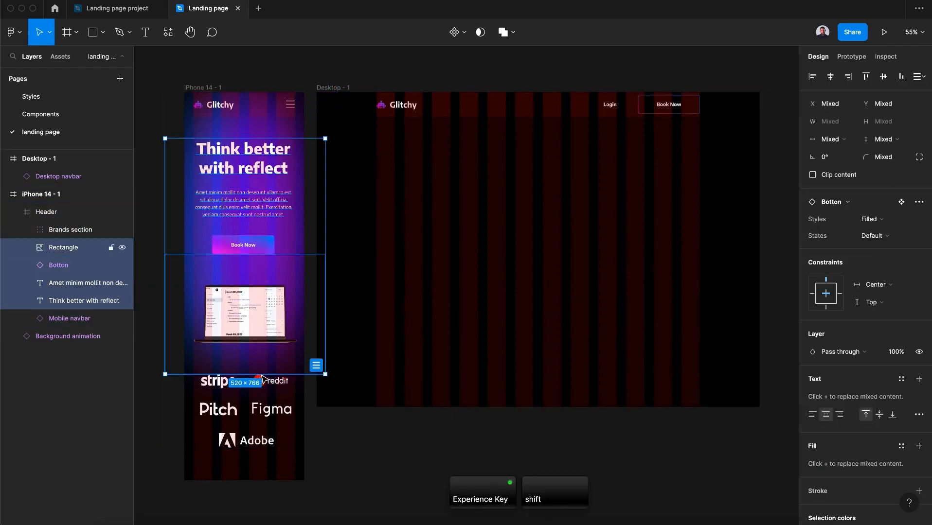
left_click(264, 379, "shift")
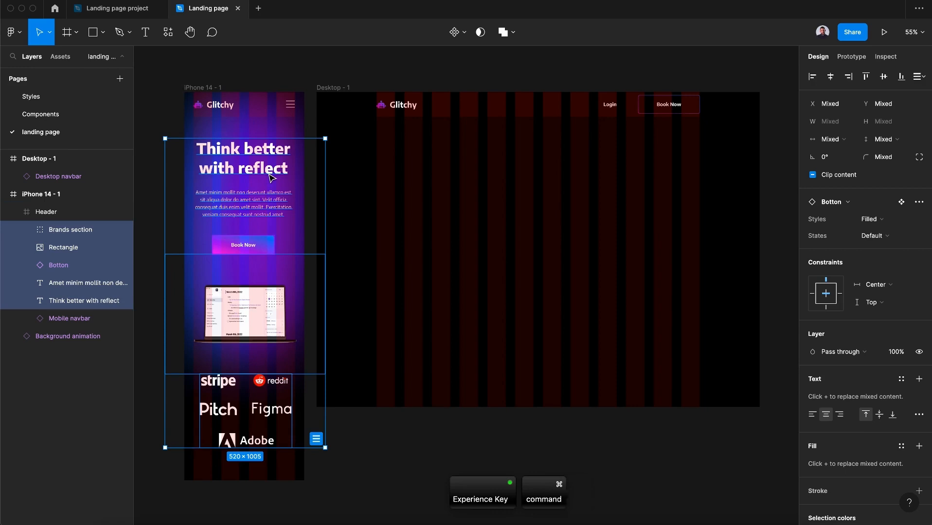
key("super+c")
left_click(333, 89)
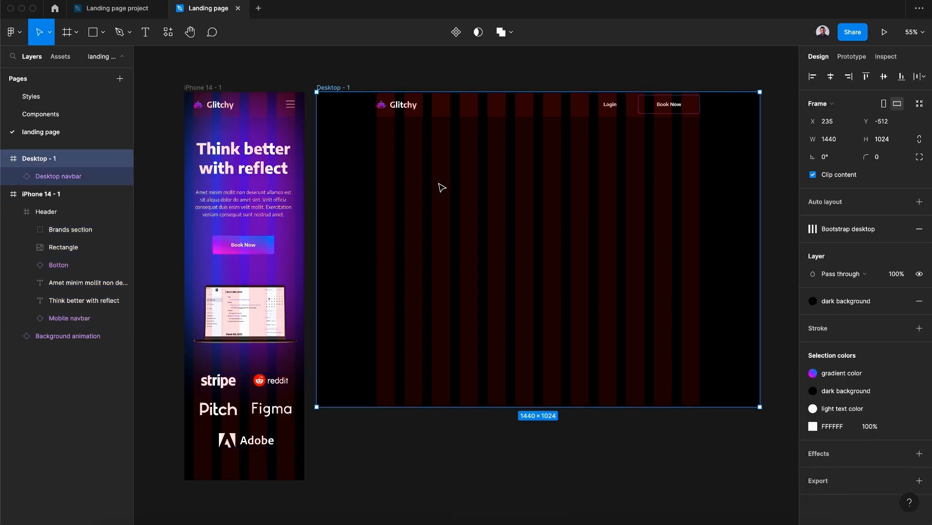
key("super+v")
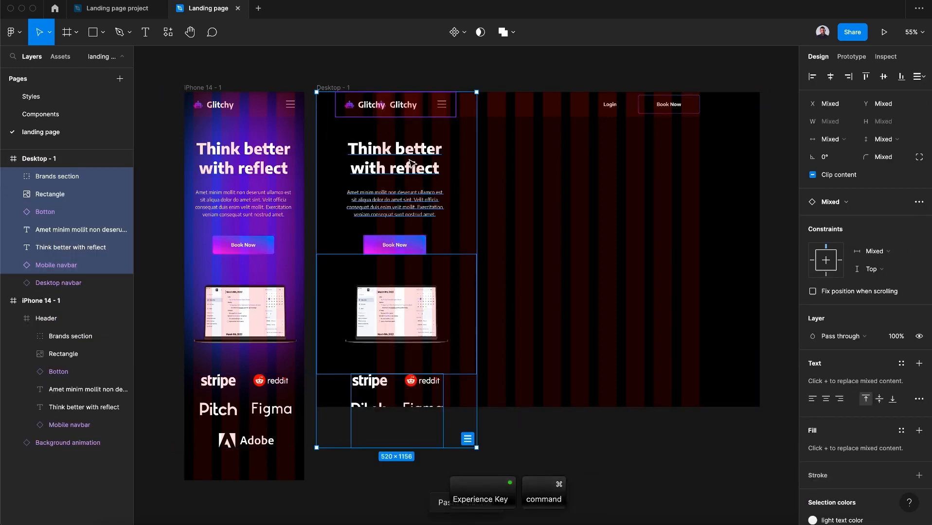
Delete the pasted mobile navbar from the Desktop frame
mouse_move(410, 163)
left_mouse_down()
mouse_move(434, 181)
mouse_move(424, 167)
left_mouse_up()
left_click(414, 140)
key("Delete")
Reposition the pasted hero text and Book Now button toward the Desktop frame's left column
left_click_drag(431, 232, 430, 221)
left_click(440, 271)
left_click_drag(440, 274, 423, 265)
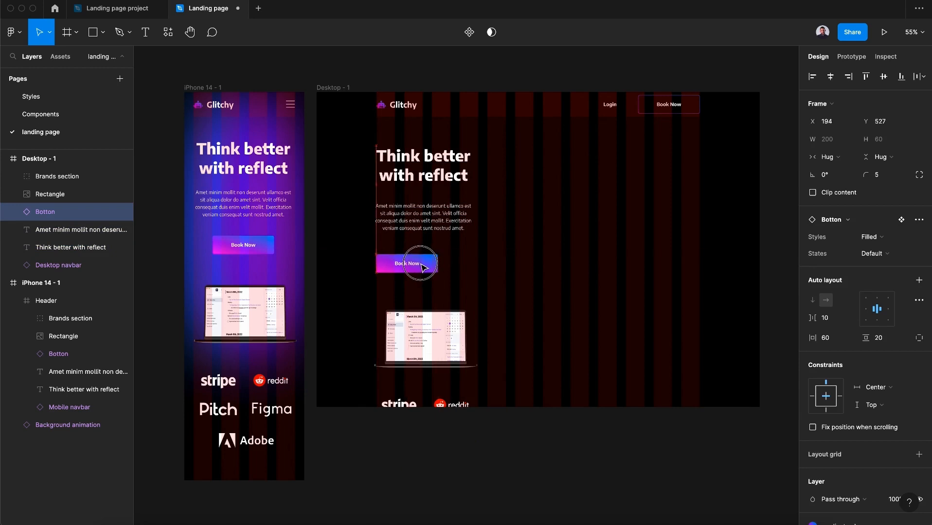
Left-align the heading and paragraph text in the Desktop frame
left_click(423, 165)
left_click(423, 217, "shift")
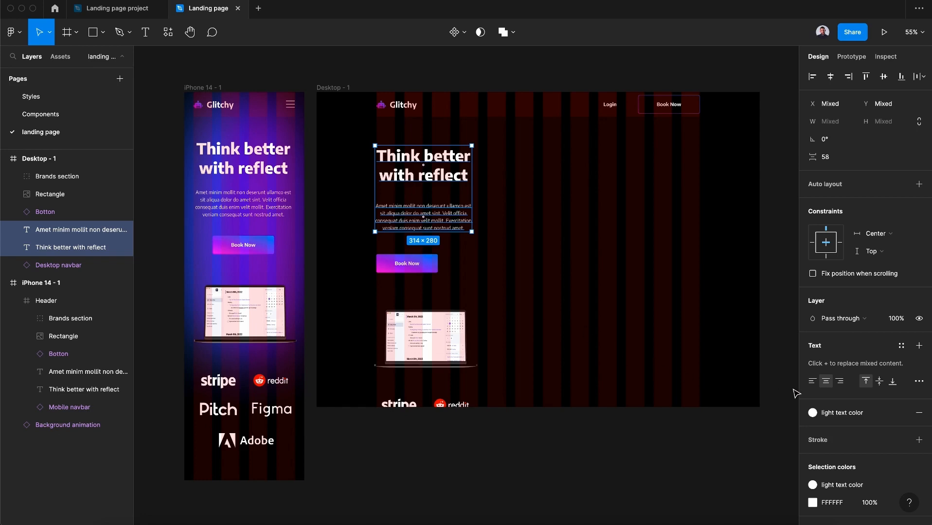
left_click(812, 381)
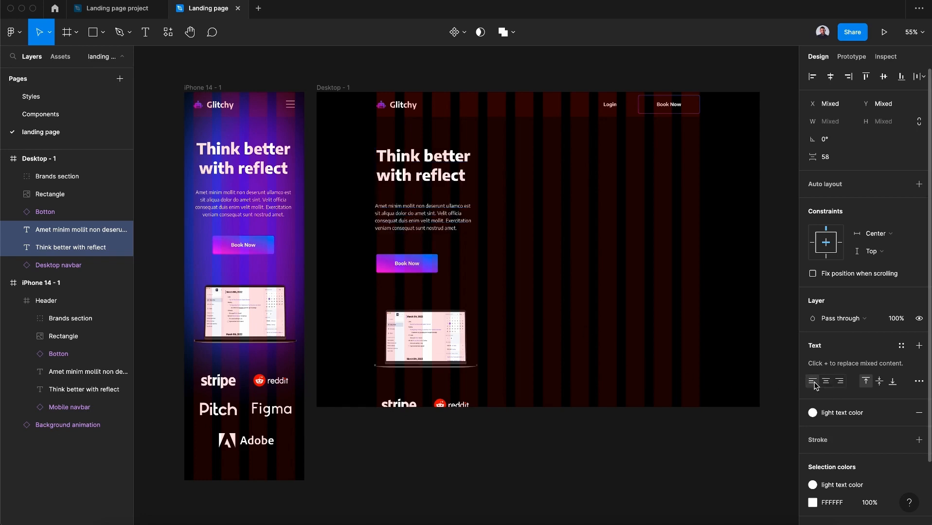
Apply a larger heading text style to the Desktop heading
left_click(444, 176)
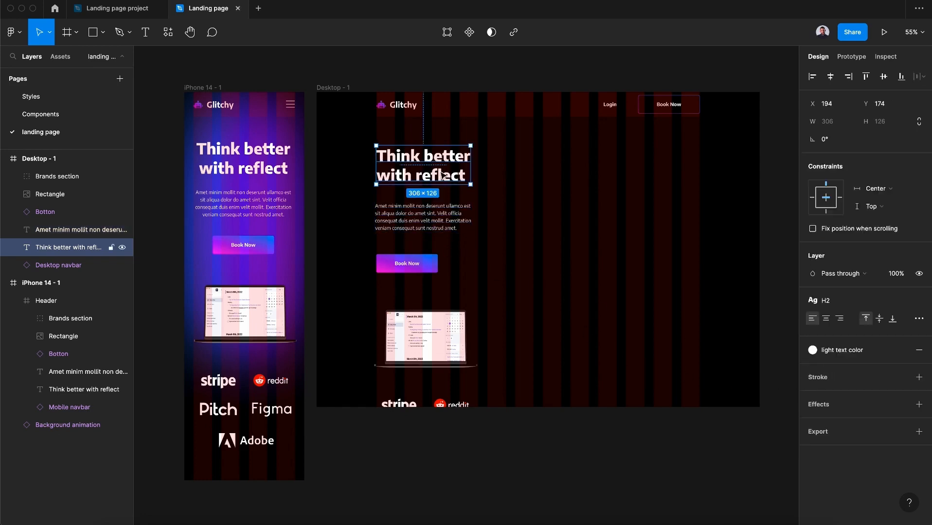
left_click(864, 304)
left_click(852, 505)
Widen the Desktop paragraph text box across the left half of the frame
left_click_drag(422, 222, 539, 231)
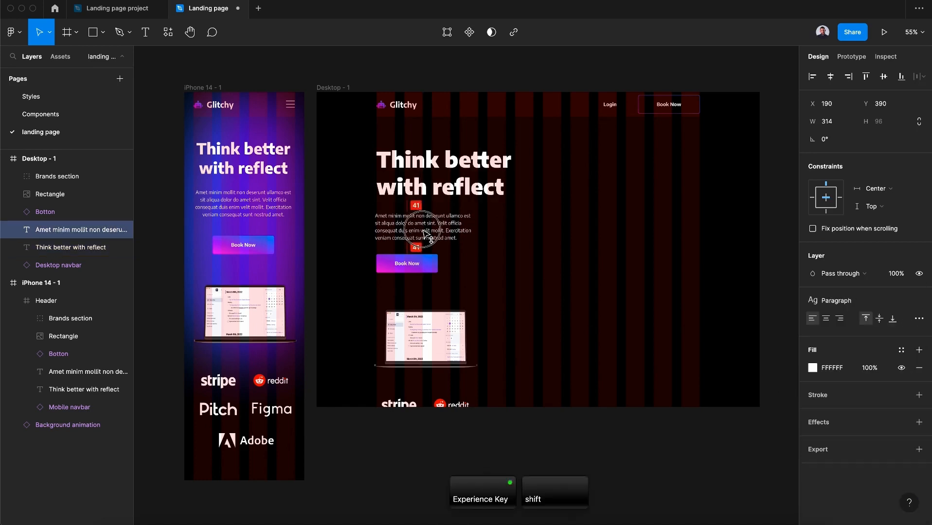
left_click(428, 264)
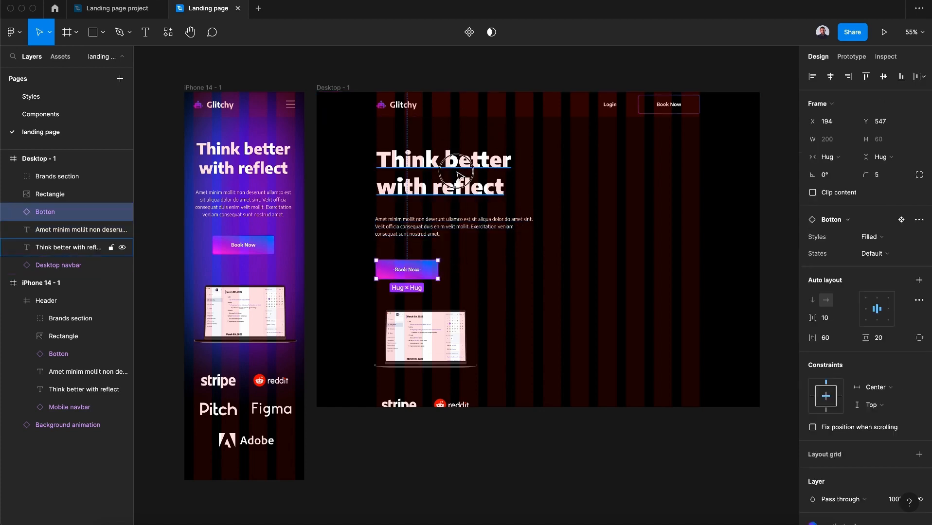
left_click(452, 185)
left_click(455, 226, "shift")
left_click(431, 267, "shift")
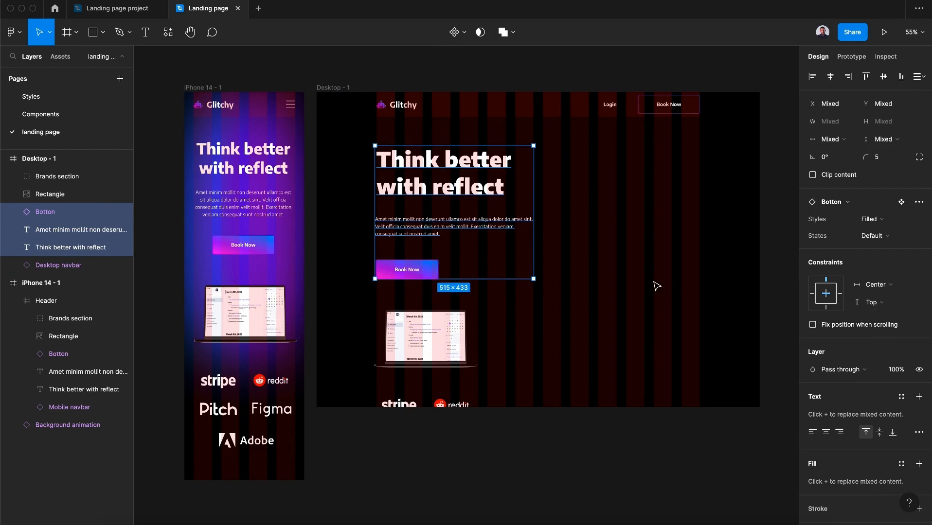
Move the laptop mockup to the Desktop frame's right side and enlarge it to about 1241 × 931
scroll(655, 287, "down", 2)
left_click(443, 322)
left_click_drag(461, 319, 723, 135)
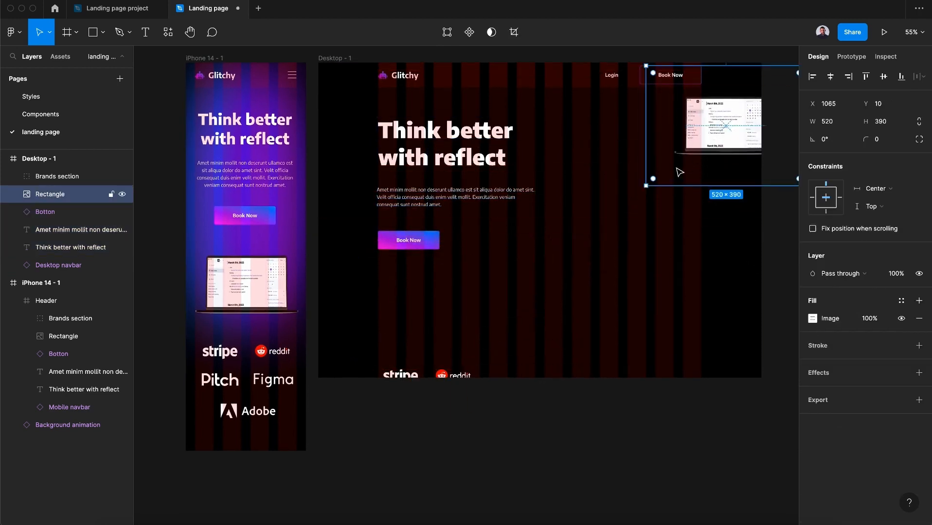
left_click_drag(650, 187, 545, 345)
left_click_drag(632, 195, 682, 179)
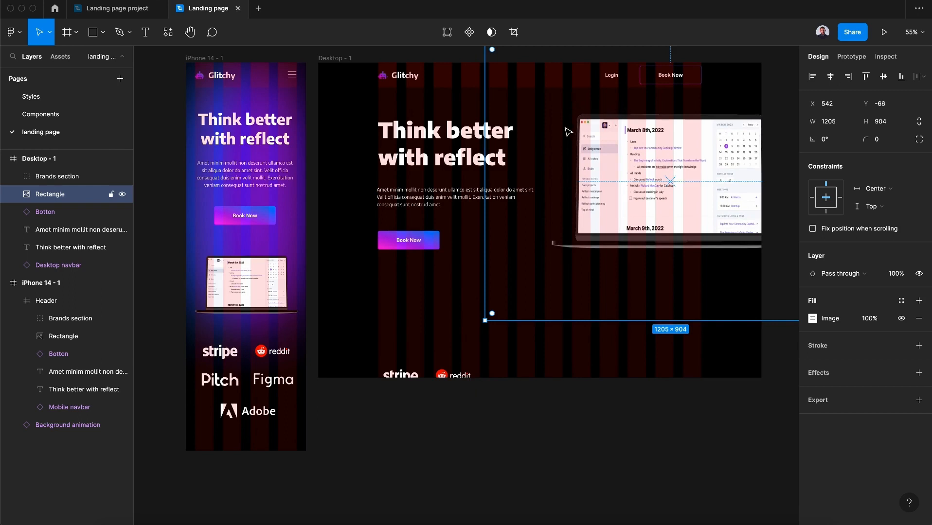
left_click_drag(485, 322, 474, 321)
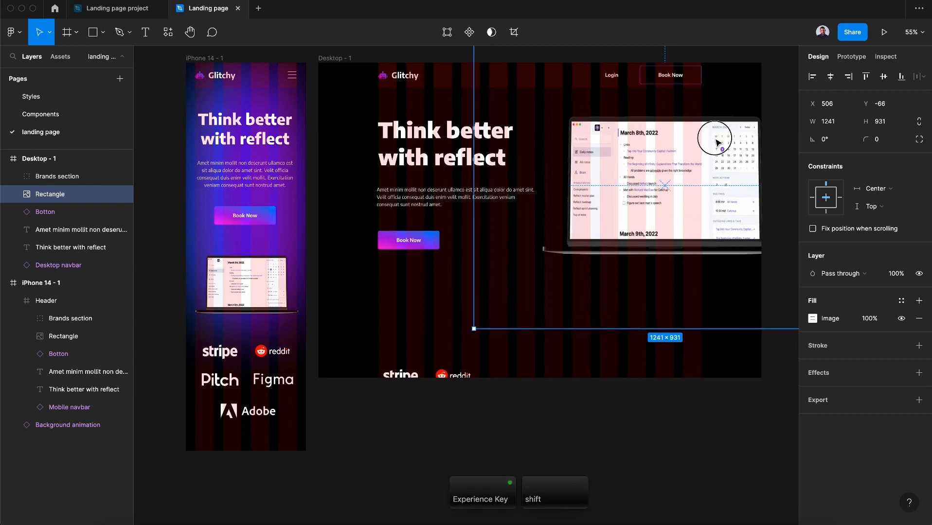
Nudge the paragraph and Book Now button slightly to adjust their positions
left_click_drag(423, 198, 424, 193)
left_click(410, 234)
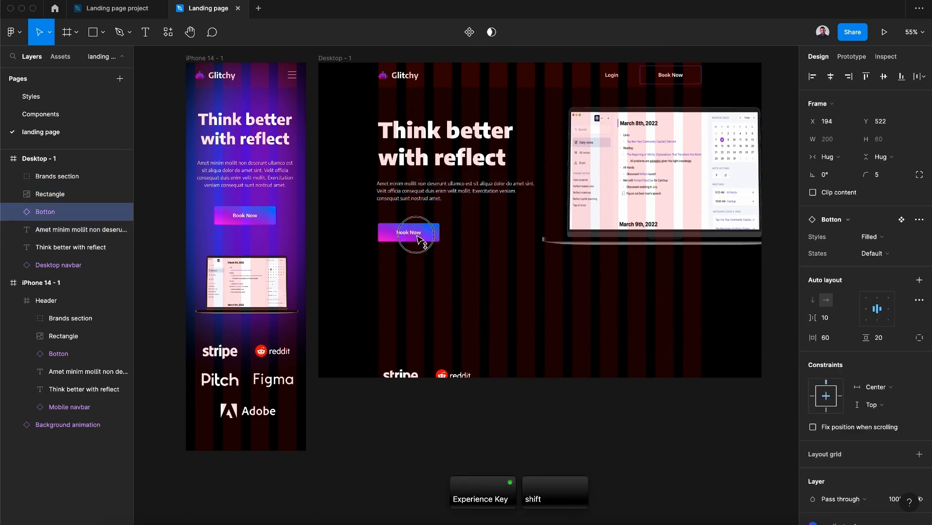
left_click_drag(410, 234, 417, 237)
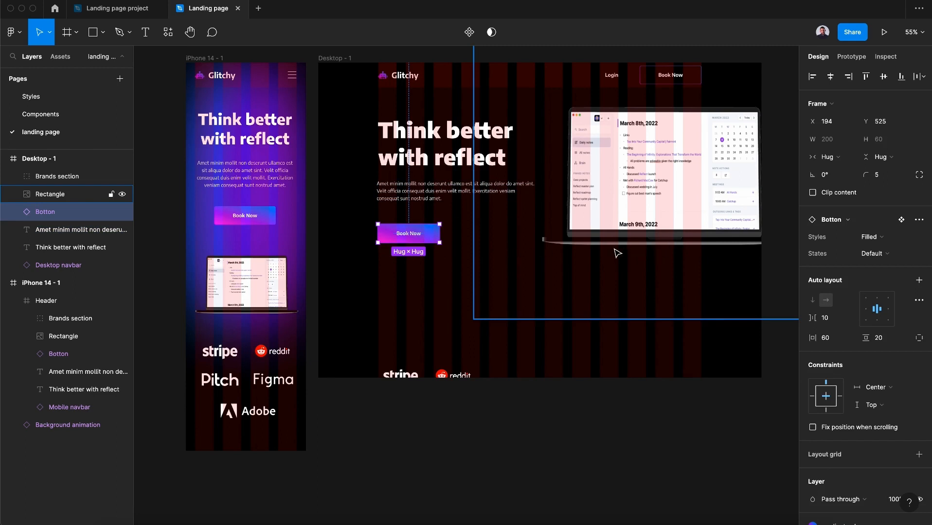
Move the brands section up into the Desktop frame below the button
left_click(424, 393)
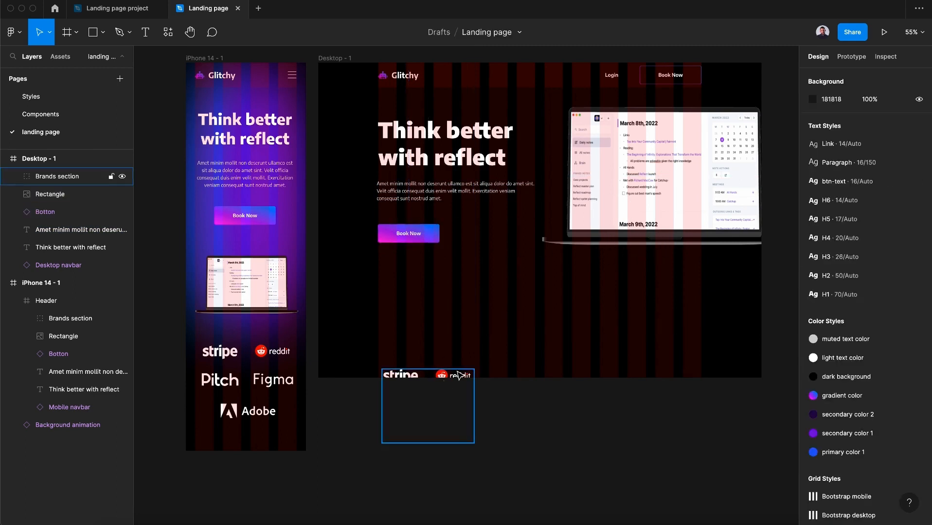
left_click(430, 376)
left_click_drag(452, 376, 457, 306)
key("super+z")
key("super+z")
Arrange the five brand logos into a single horizontal row and select them all
double_click(398, 304)
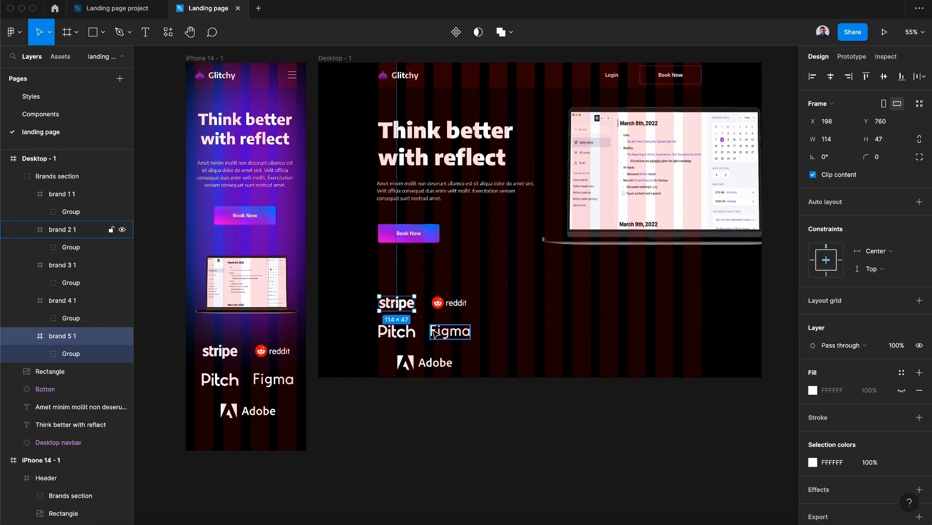
left_click(445, 334)
left_click_drag(404, 339, 510, 302)
left_click_drag(450, 331, 573, 303)
left_click_drag(424, 365, 635, 306)
left_click(540, 308, "shift")
left_click_drag(541, 308, 375, 287)
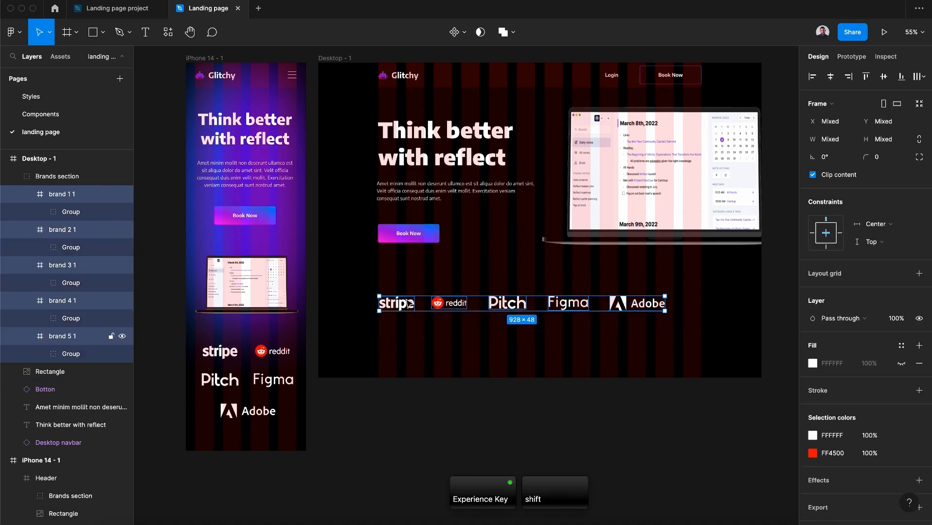
Tidy up the brand logos and align their vertical centers
left_click(921, 77)
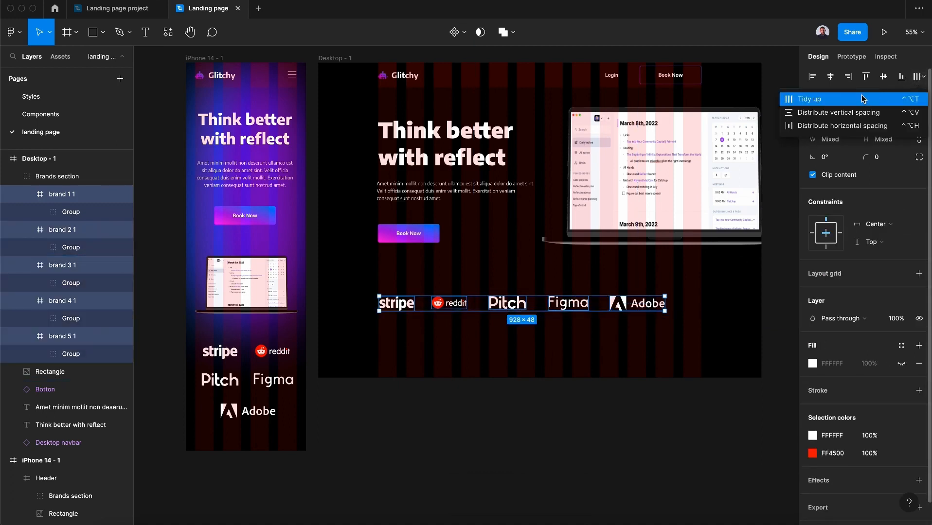
left_click(819, 100)
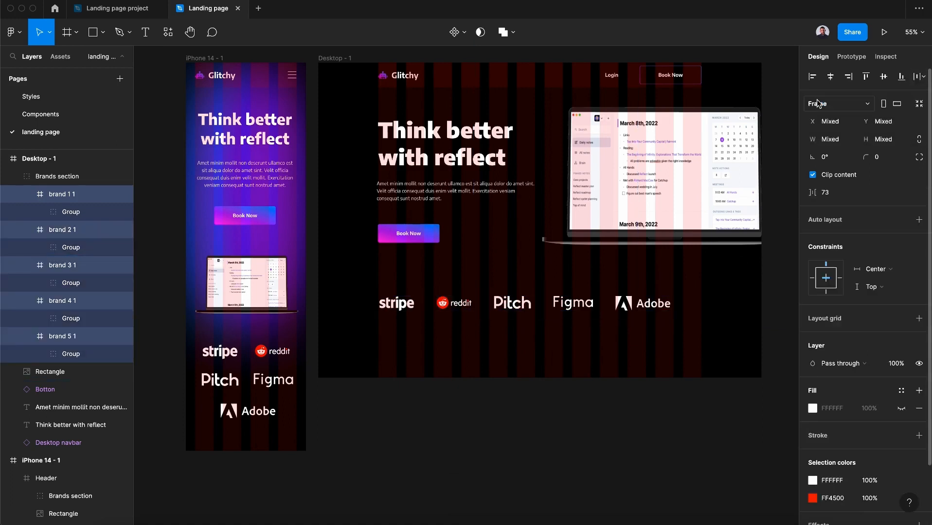
left_click(884, 78)
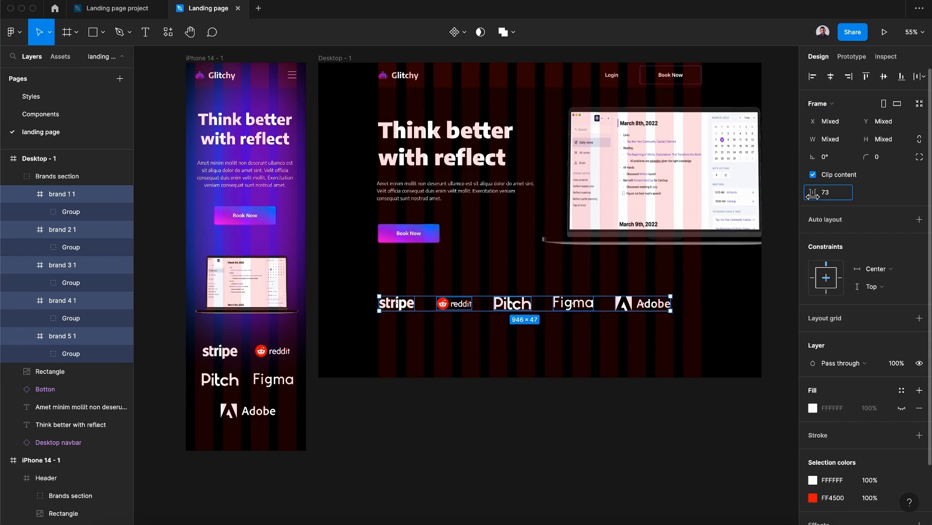
Set the spacing between the brand logos to 97 and nudge the brands section up slightly
left_click_drag(812, 195, 839, 198)
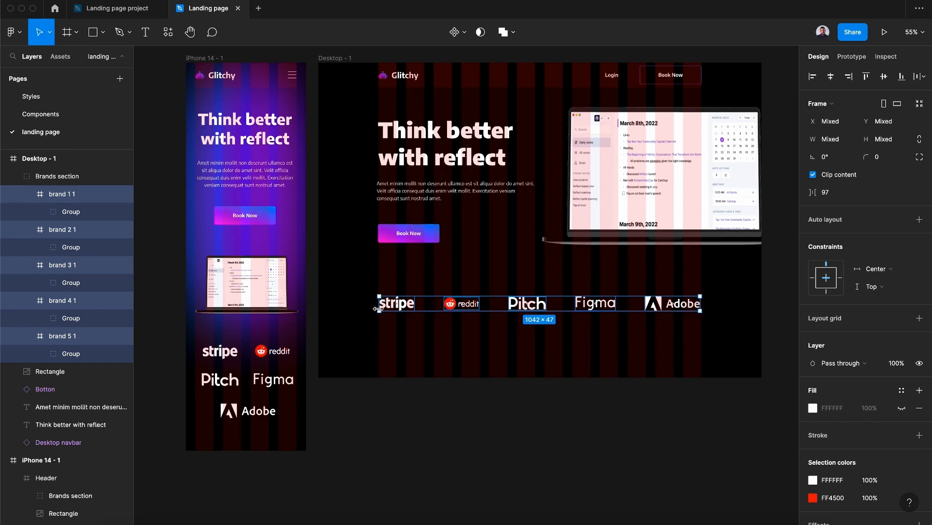
left_click(473, 428)
left_click_drag(586, 306, 586, 301)
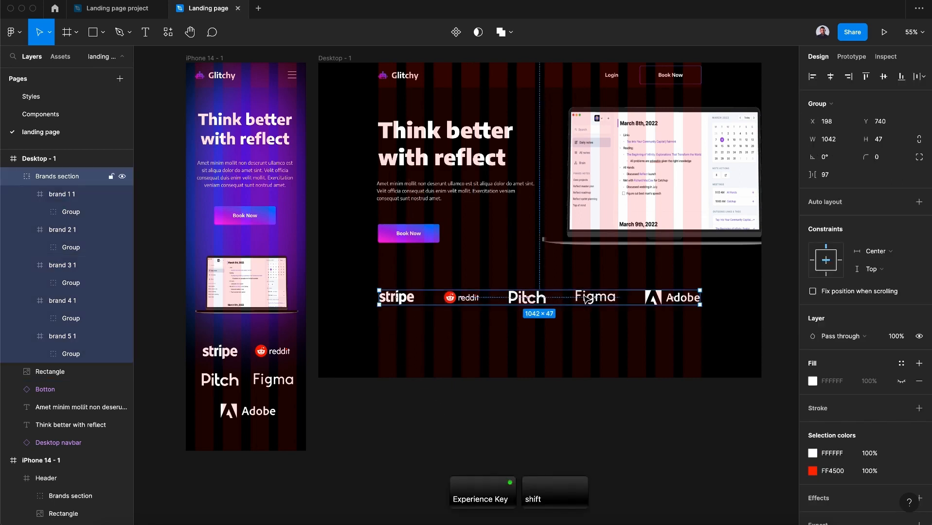
Place a Background animation component instance over the Desktop frame at about 1350 × 900
left_click(496, 441)
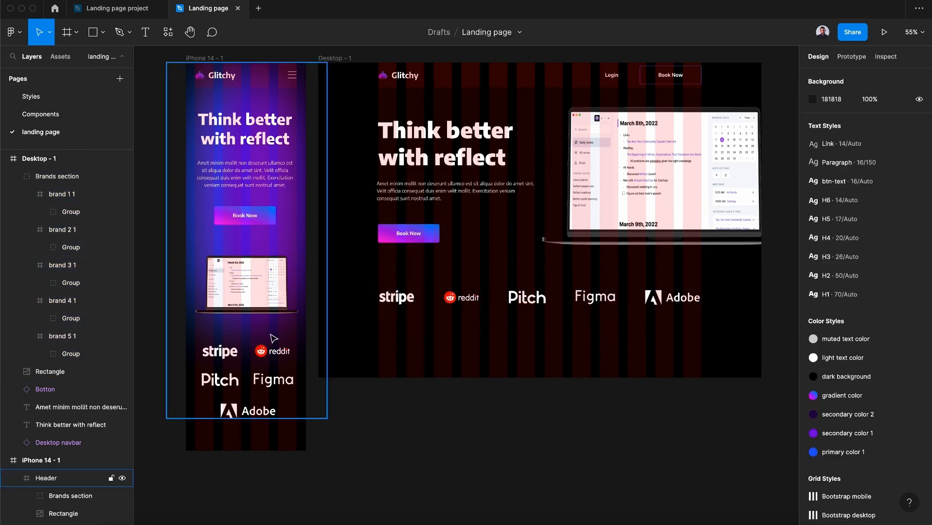
left_click(57, 59)
left_click_drag(41, 135, 548, 160)
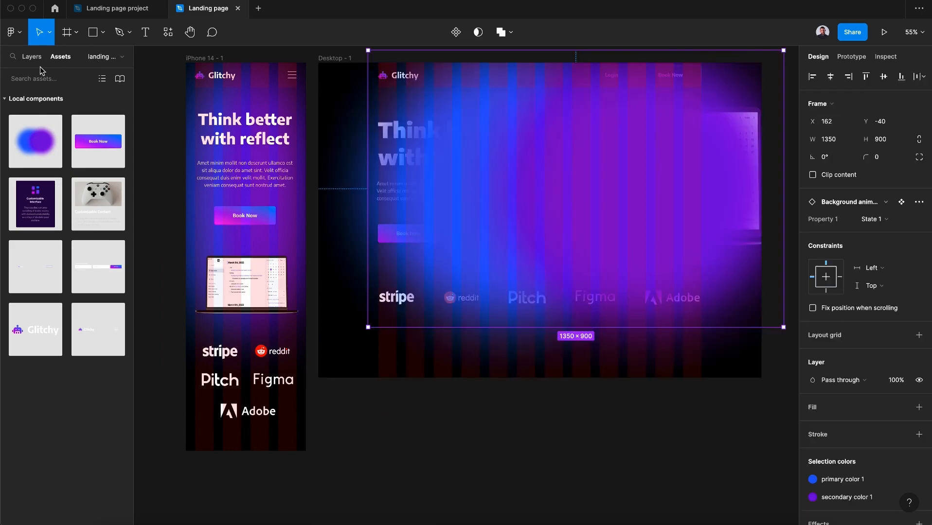
Send the Background animation instance behind the Desktop content and resize it to about 955 × 637 behind the laptop
left_click(30, 57)
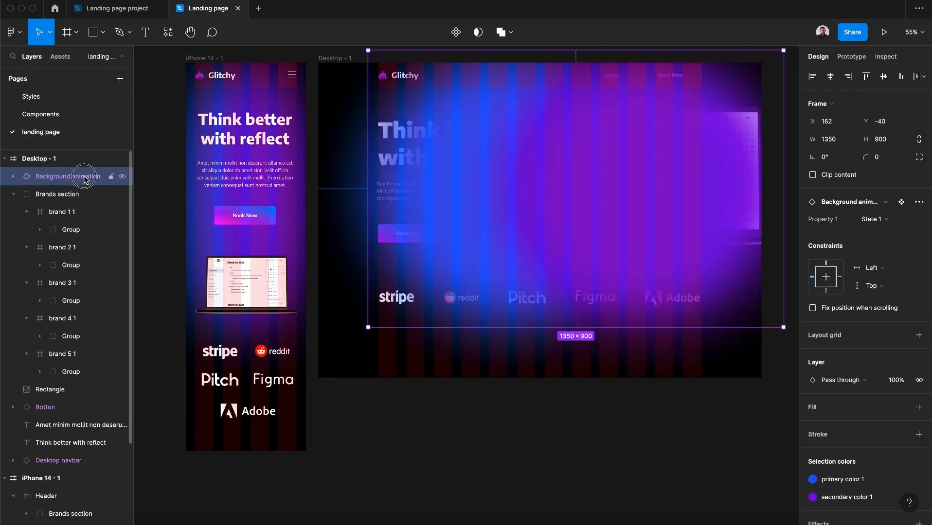
left_click_drag(85, 179, 63, 466)
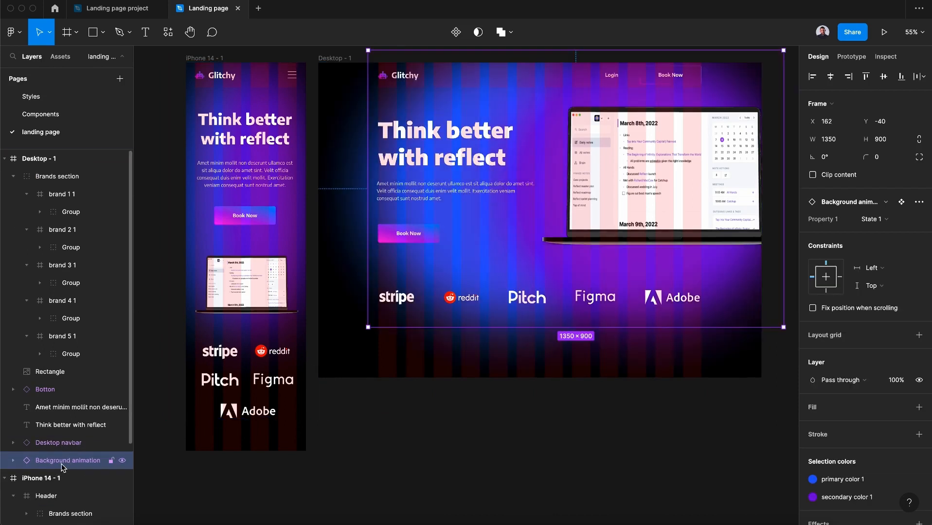
left_click_drag(367, 327, 504, 244)
left_click_drag(535, 214, 513, 226)
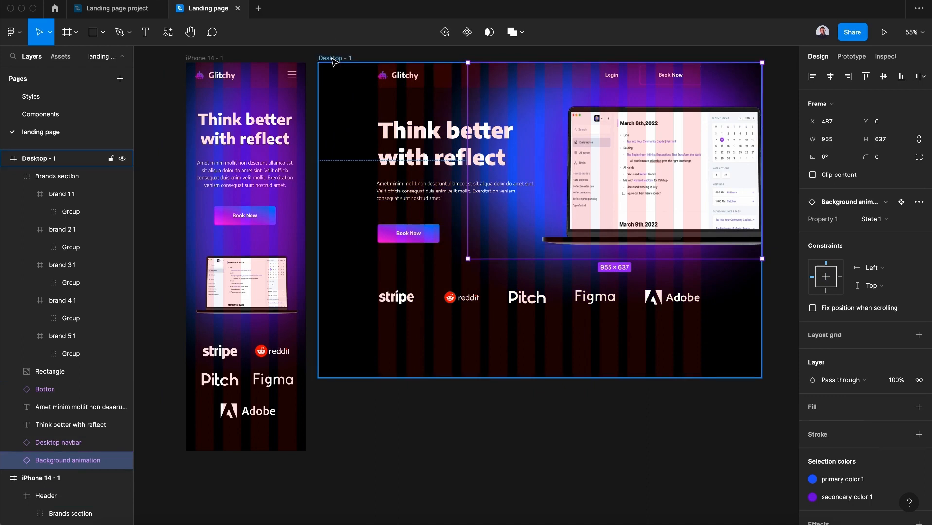
Hide the Desktop frame's layout grid
left_click(332, 58)
left_click(883, 229)
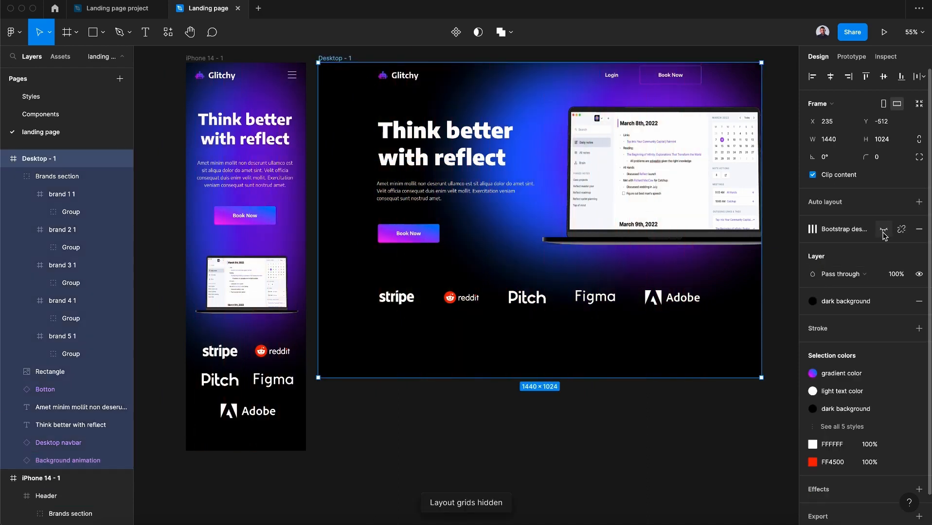
left_click(699, 422)
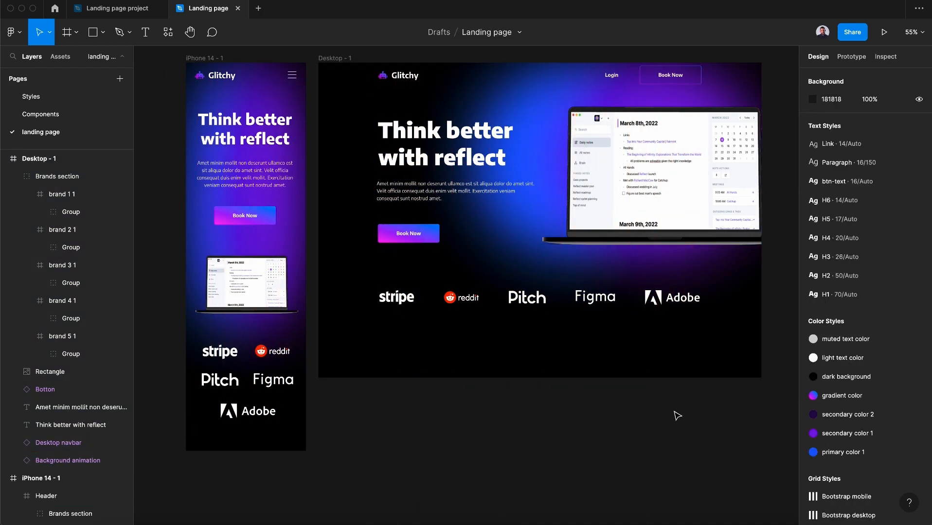
left_click(501, 142)
left_click(338, 58)
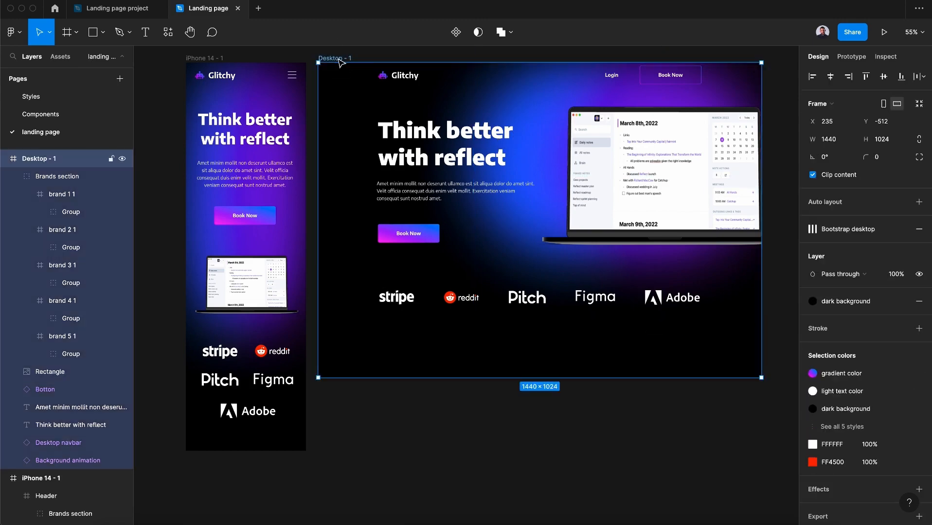
scroll(341, 63, "right", 5)
scroll(341, 63, "up", 2)
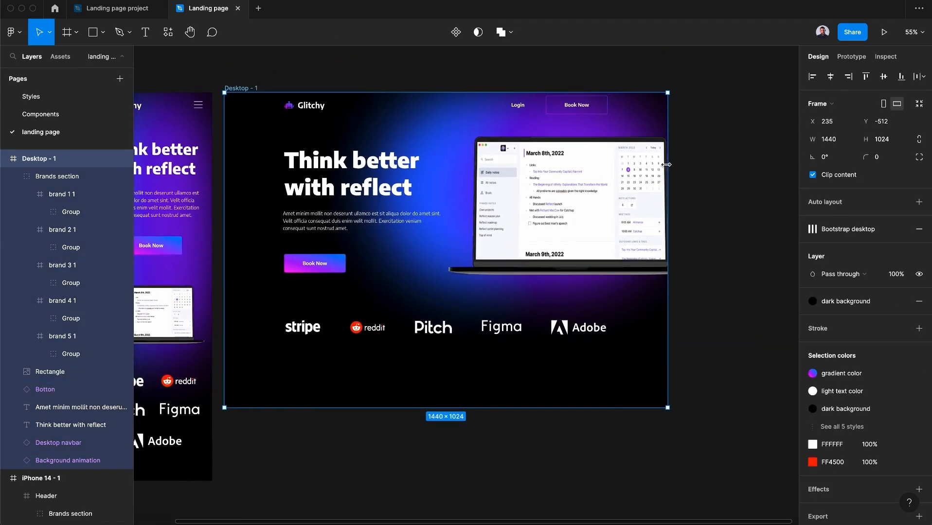
mouse_move(666, 165)
left_mouse_down()
mouse_move(758, 169)
mouse_move(668, 174)
left_mouse_up()
left_click(686, 210)
scroll(686, 210, "left", 3)
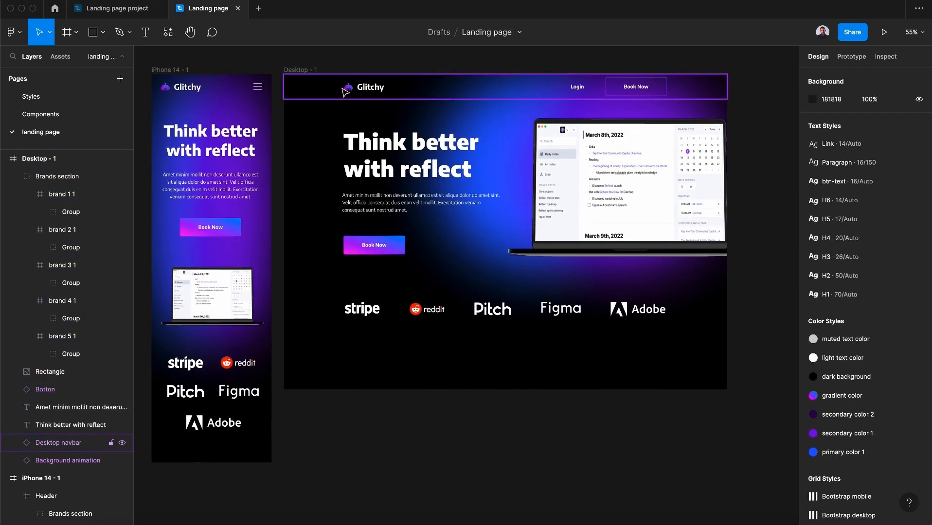
Group the desktop navbar, heading, paragraph, button, laptop mockup and brands section, naming the group Header
left_click(343, 90)
left_click(376, 130, "shift")
left_click(398, 200, "shift")
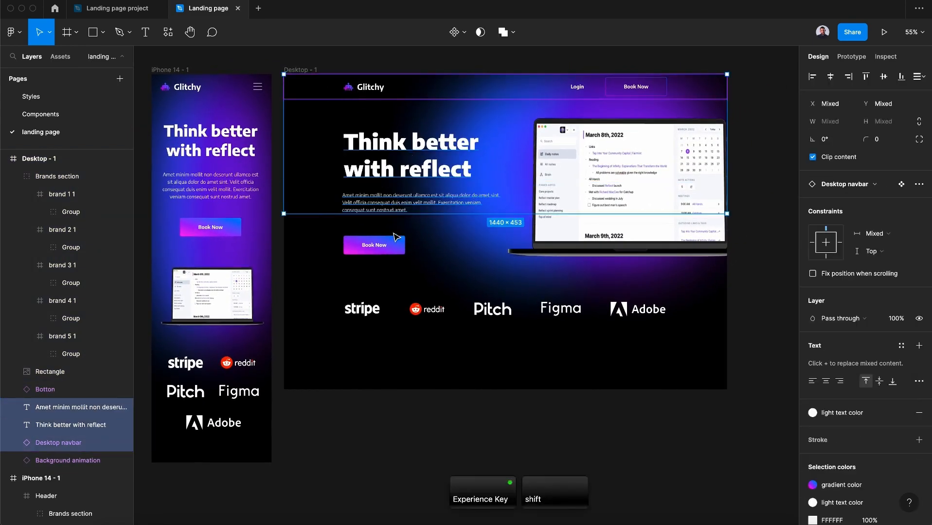
left_click(385, 245, "shift")
left_click(489, 263, "shift")
left_click(488, 310, "shift")
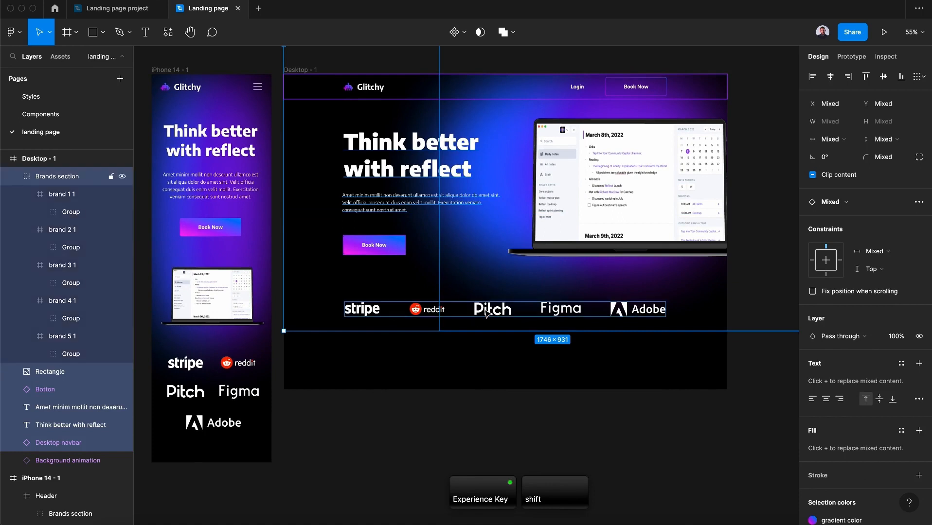
key("super+g")
double_click(47, 178)
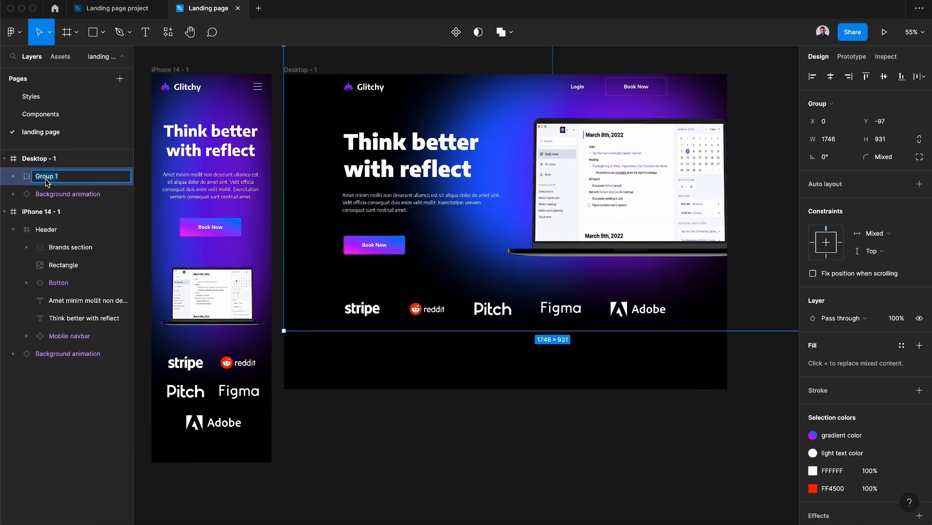
type("Header")
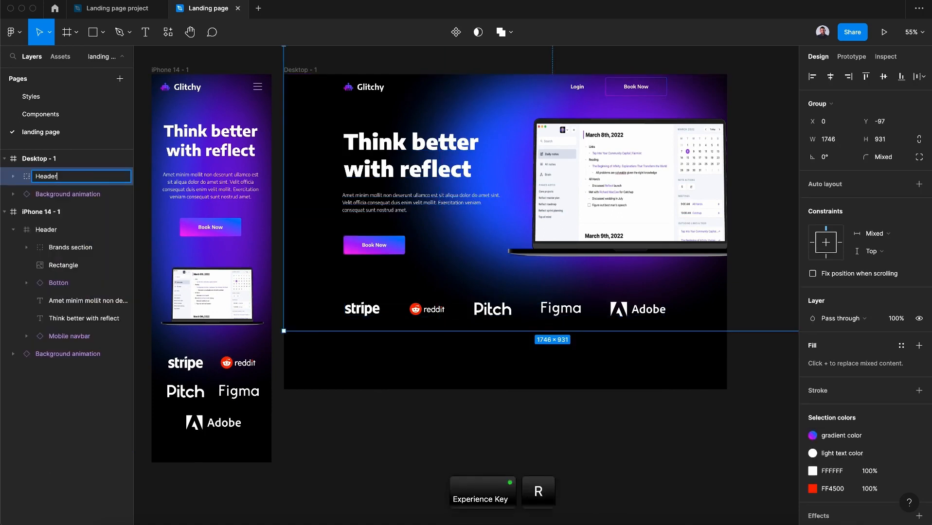
key("Return")
Convert the Header group into a frame and change its horizontal constraint
left_click(822, 103)
left_click(853, 94)
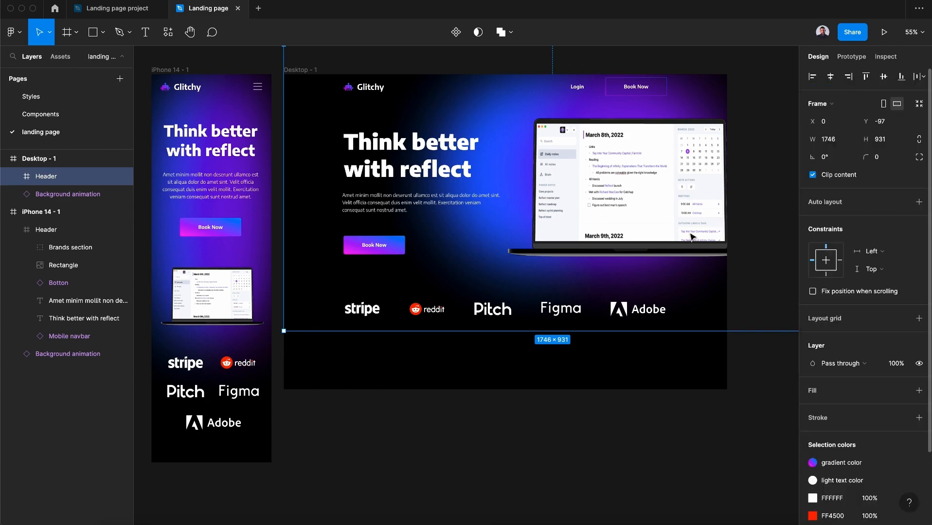
left_click(485, 422)
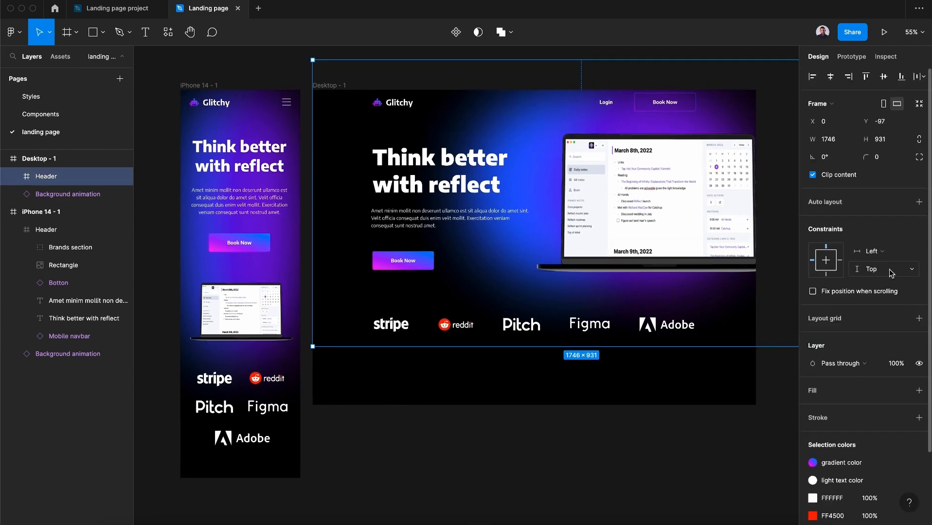
left_click(886, 251)
left_click(902, 279)
left_click(622, 462)
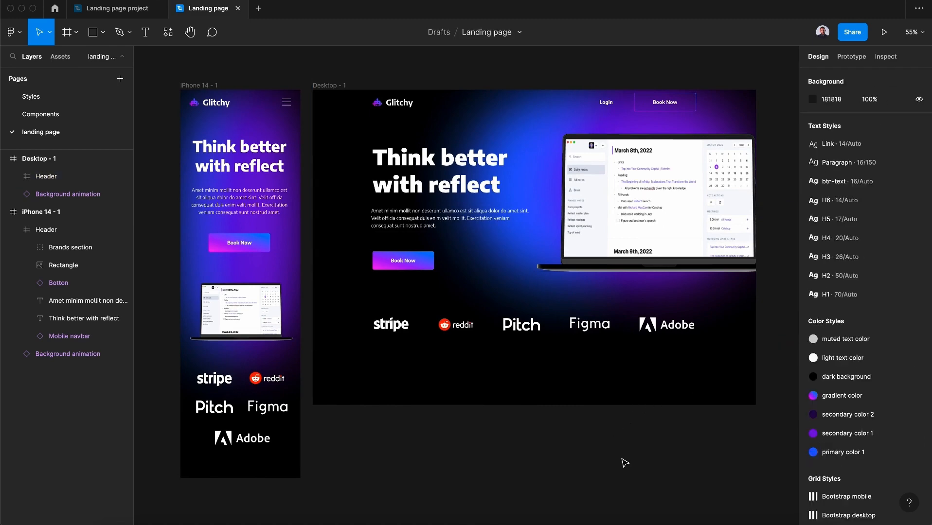
Add prototype flow starting points to the iPhone 14 frame and the Desktop frame
scroll(625, 463, "left", 2)
left_click(221, 71)
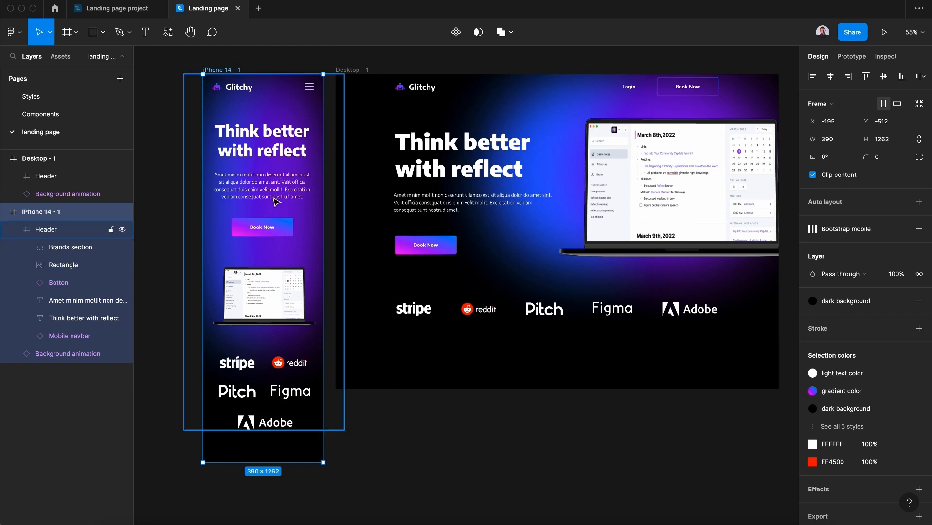
left_click(857, 57)
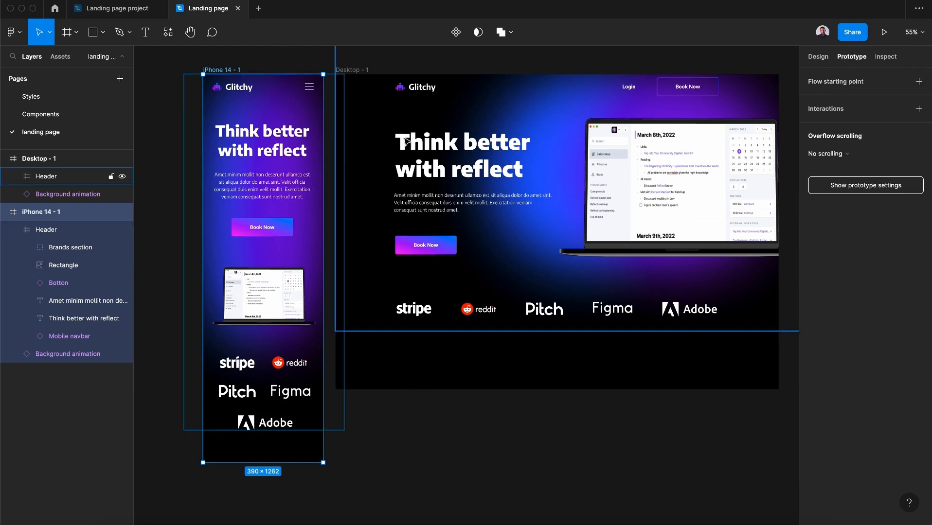
left_click(920, 82)
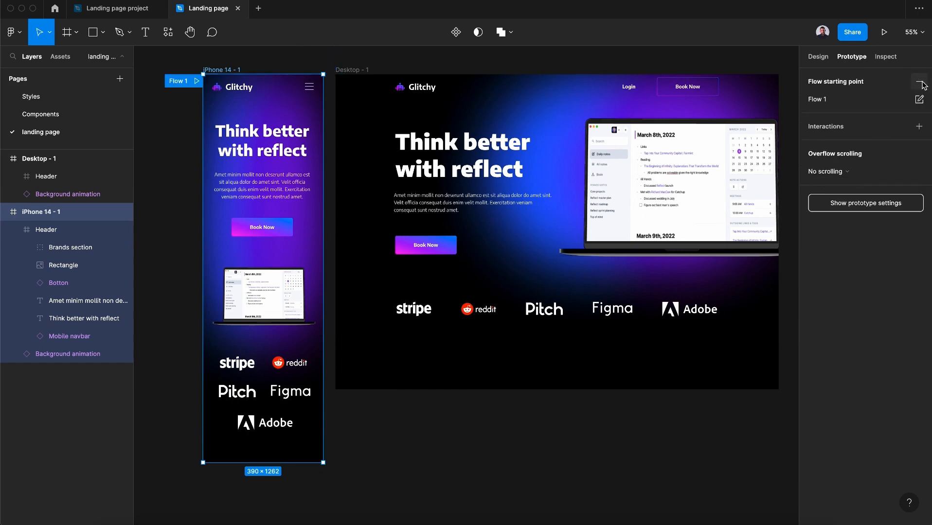
left_click(343, 70)
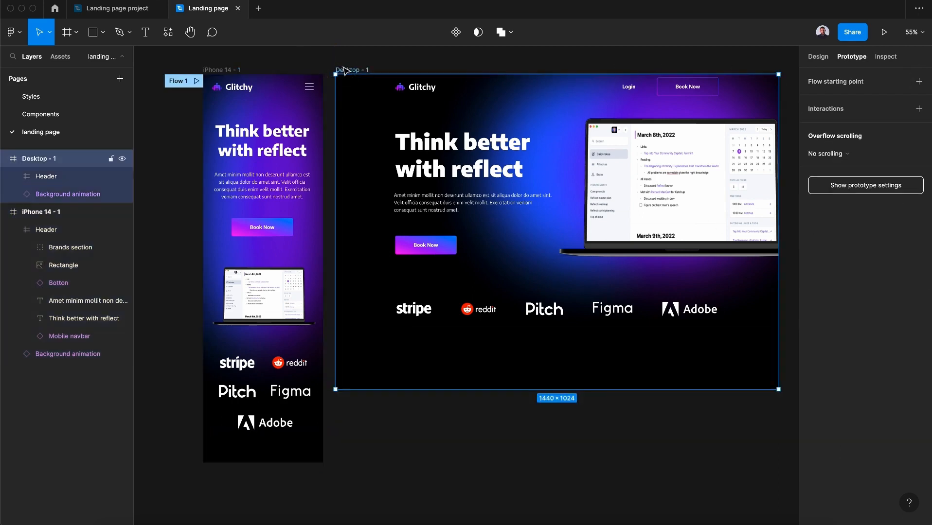
left_click(920, 82)
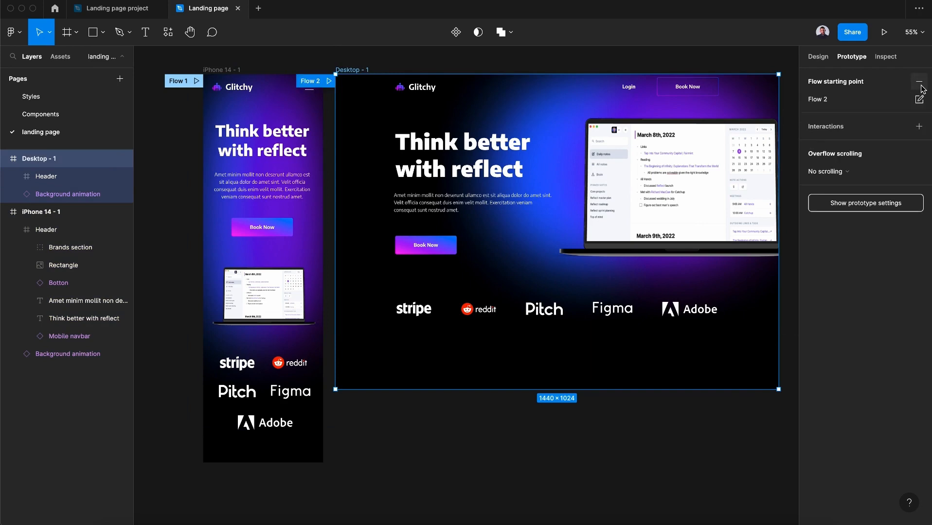
Preview the mobile flow prototype and test the hamburger menu
left_click(197, 84)
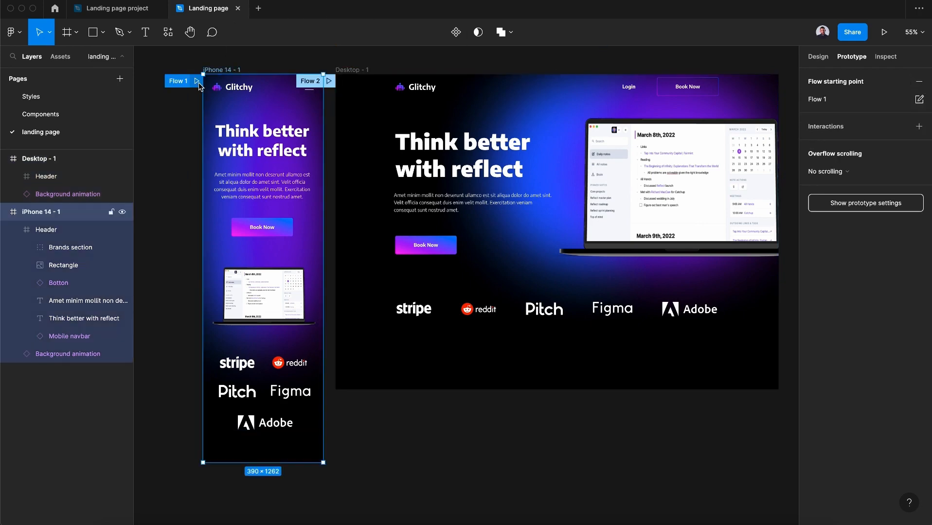
left_click(197, 81)
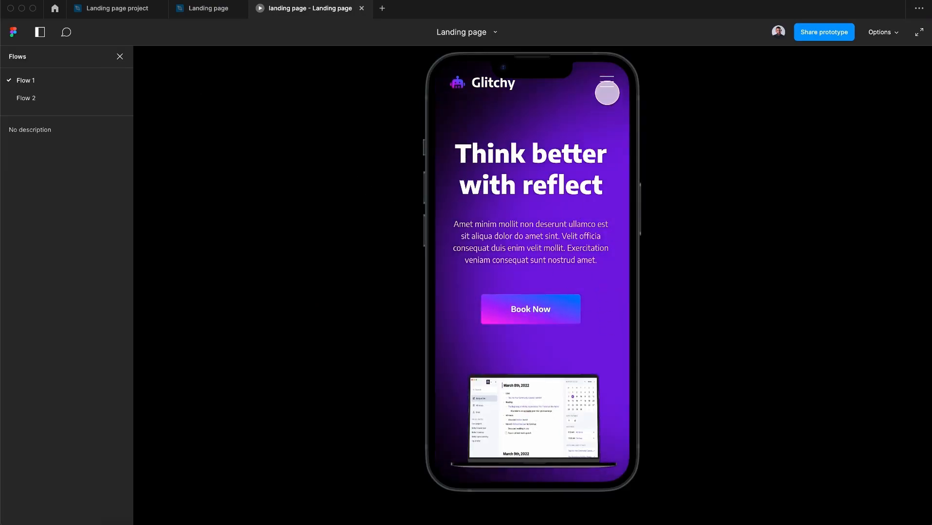
left_click(607, 85)
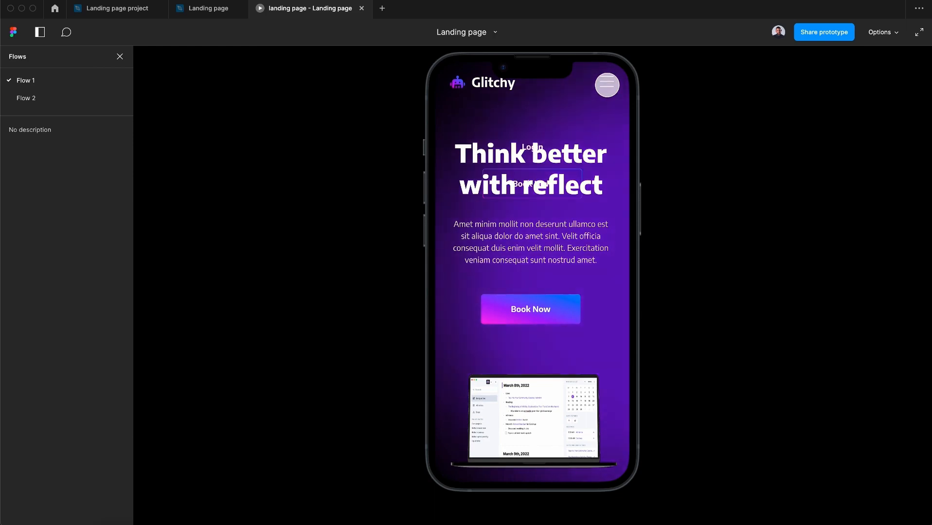
left_click(208, 14)
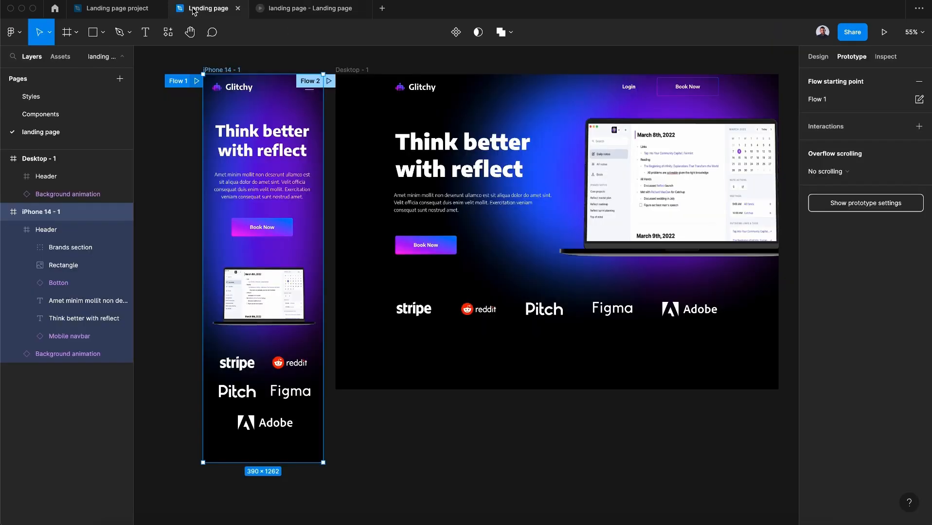
Move the Mobile navbar layer to the top of the iPhone Header's layer stack
double_click(264, 94)
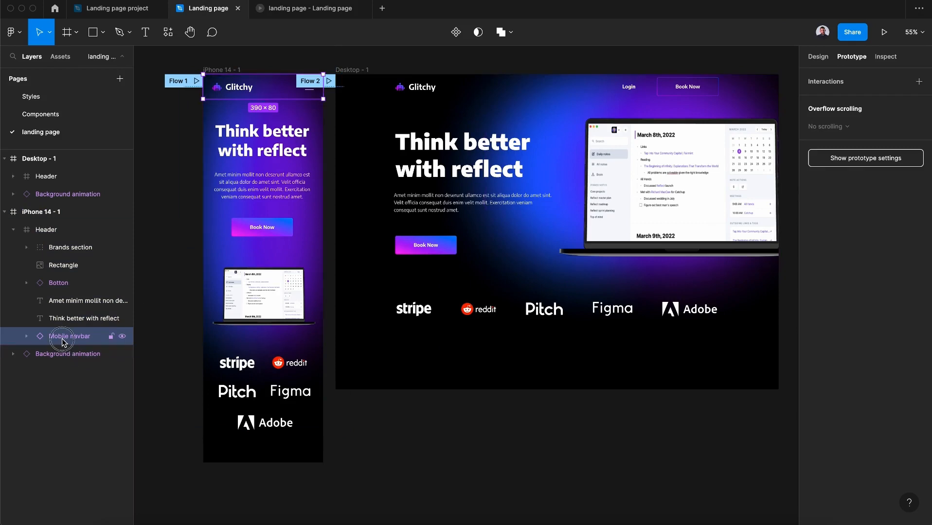
left_click_drag(62, 342, 78, 246)
Test the mobile menu again in the prototype and close the prototype tab
left_click(292, 9)
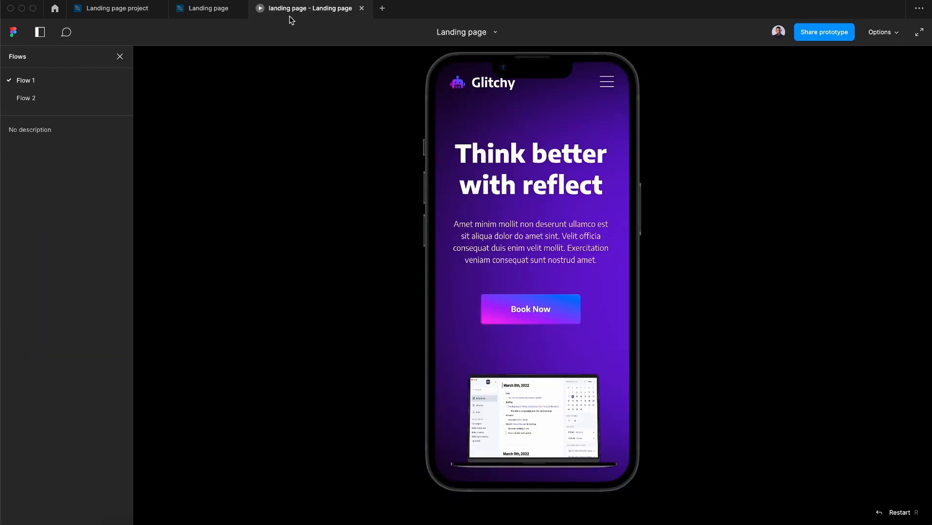
left_click(607, 82)
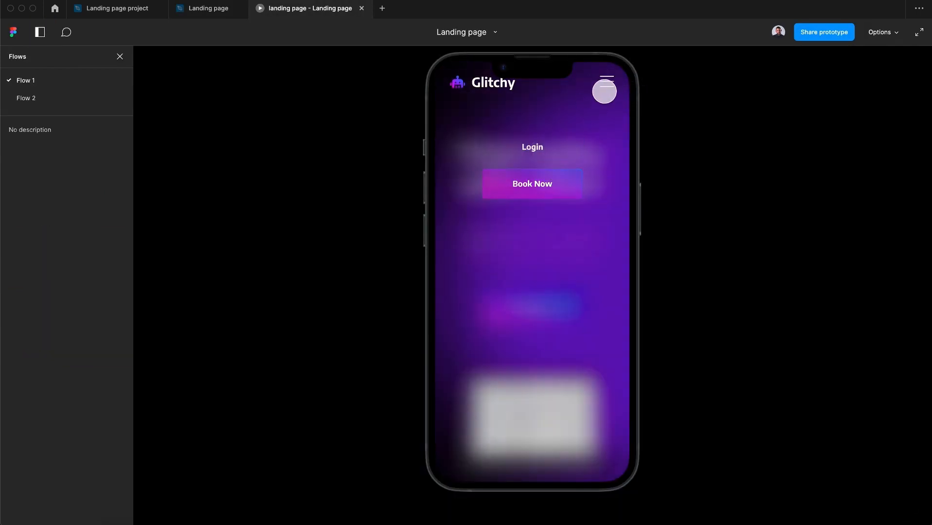
left_click(606, 81)
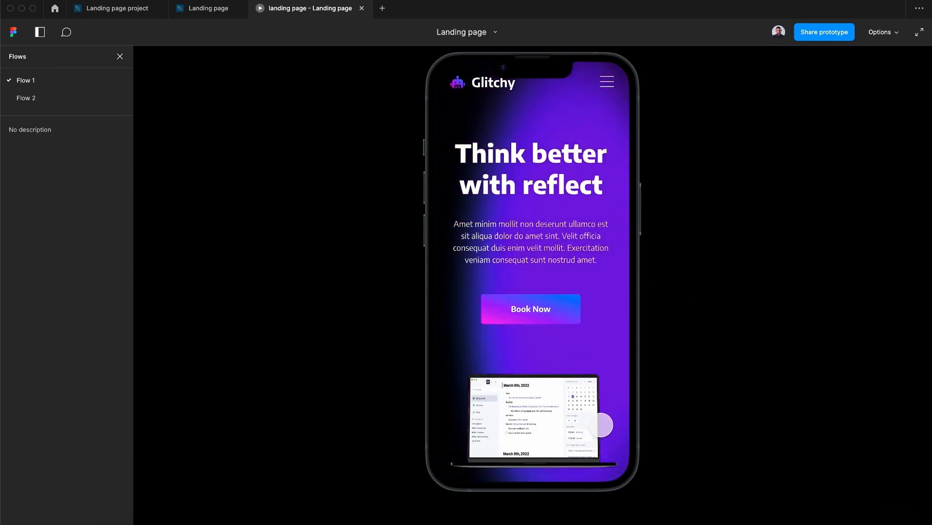
left_click(362, 9)
Set the prototype device to None
left_click(354, 70)
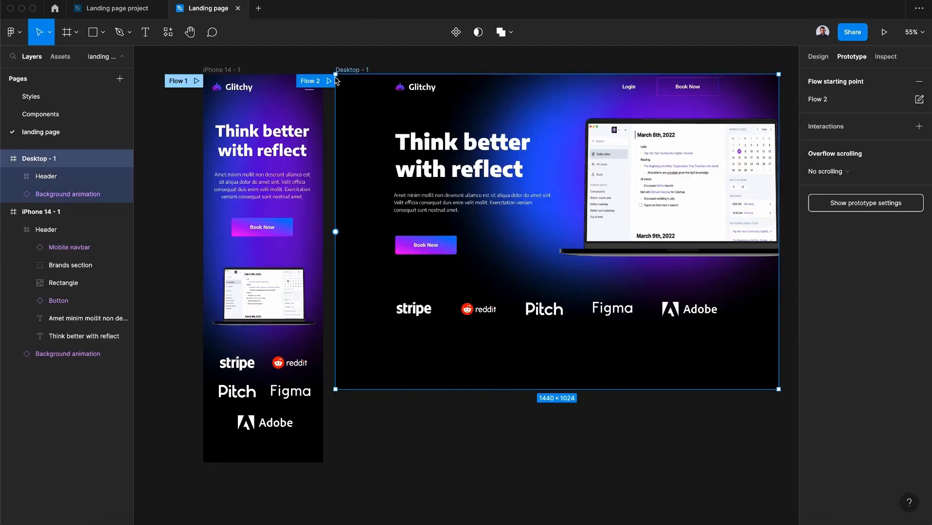
key("Escape")
left_click(836, 102)
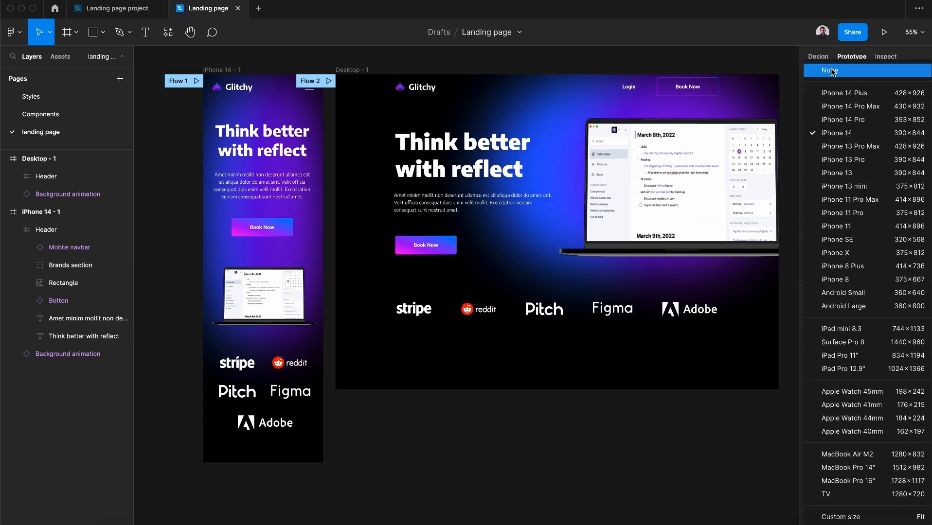
left_click(830, 70)
Present the desktop flow prototype and close the presentation
key("super+alt+Return")
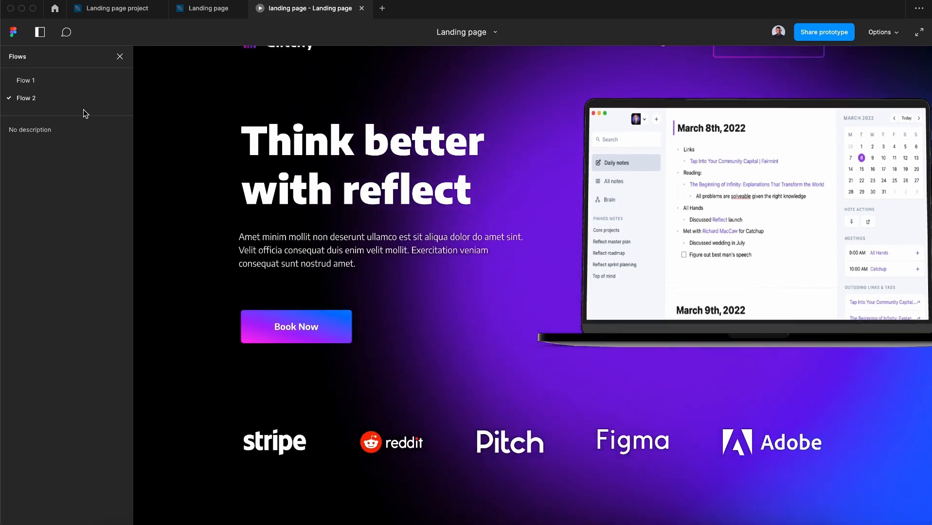
left_click(119, 56)
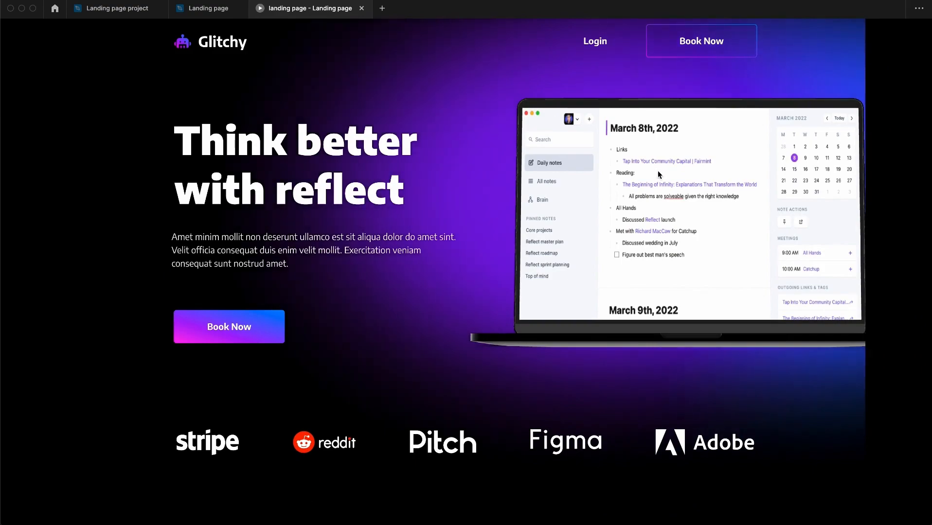
key("super+w")
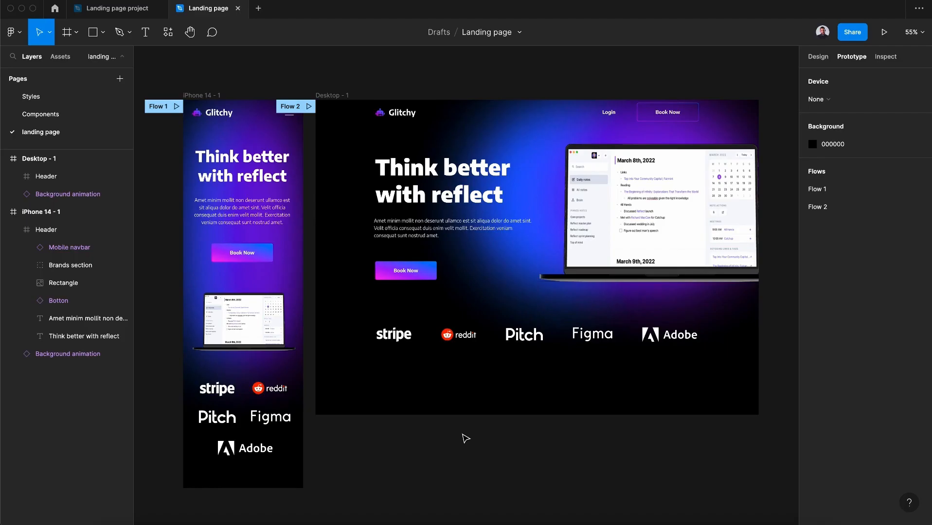